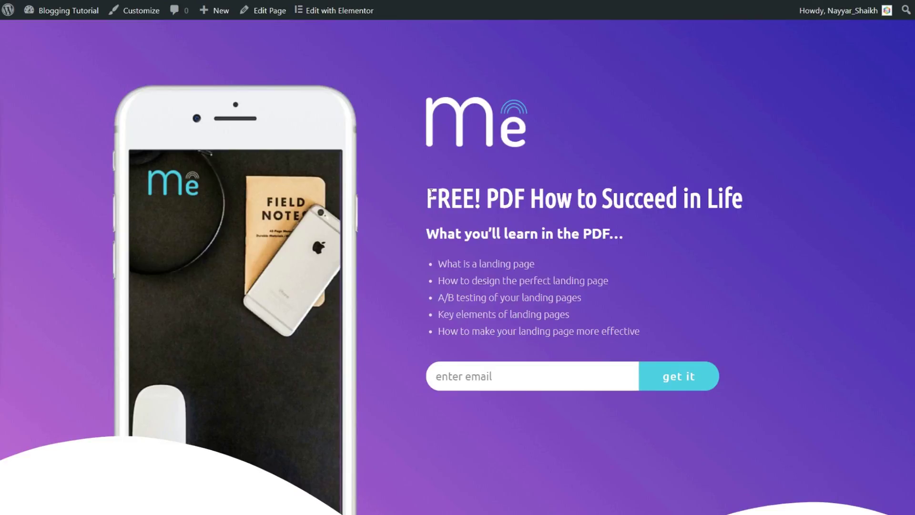
Highlight 'FREE!' in the landing page heading and exit full-screen mode.
{"action": "left_click_drag", "start_coordinate": [432, 193], "coordinate": [481, 192]}
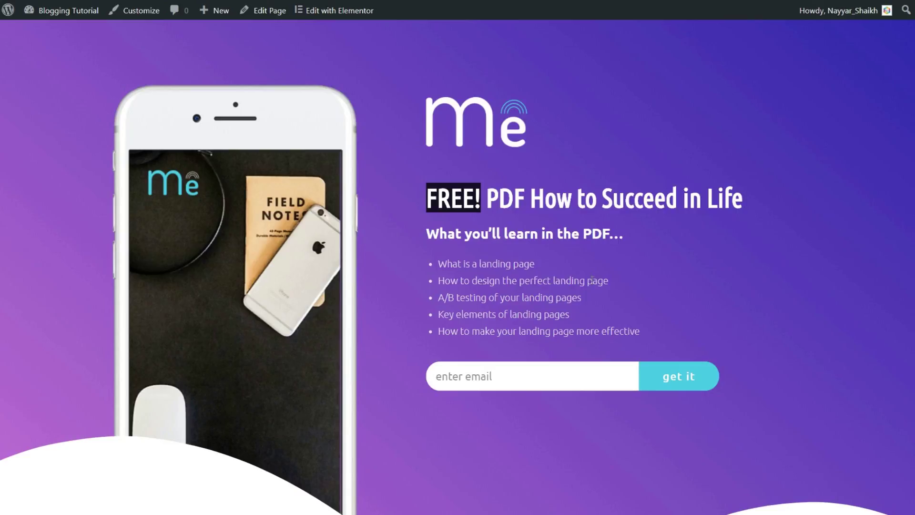
{"action": "key", "text": "F11"}
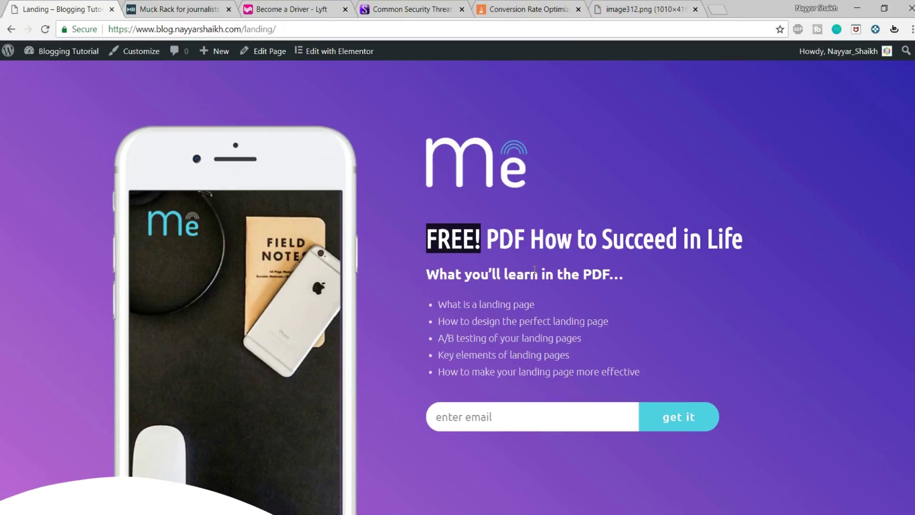
Browse the Muck Rack, Lyft, Synopsys and ConversionLab example tabs, then view ConversionLab's get-help form.
{"action": "left_click", "coordinate": [195, 5]}
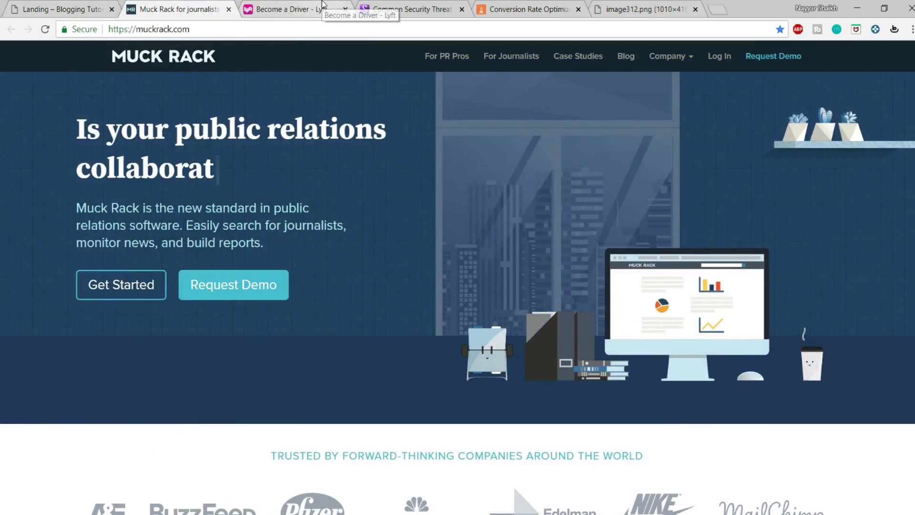
{"action": "left_click", "coordinate": [323, 6]}
{"action": "left_click", "coordinate": [416, 6]}
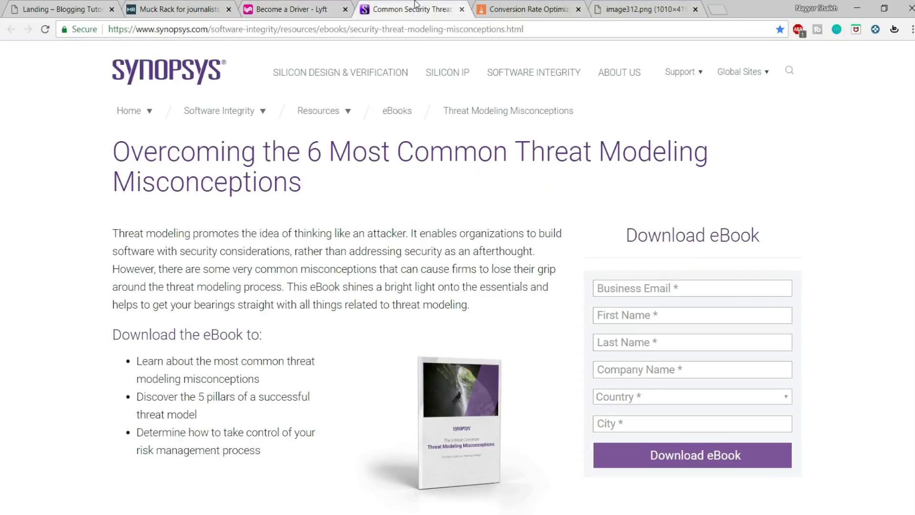
{"action": "left_click", "coordinate": [538, 6]}
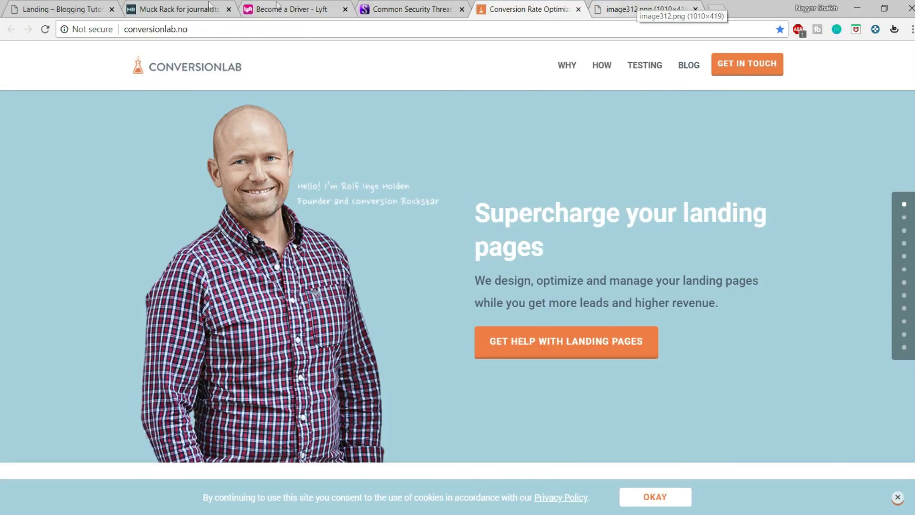
{"action": "left_click", "coordinate": [67, 5]}
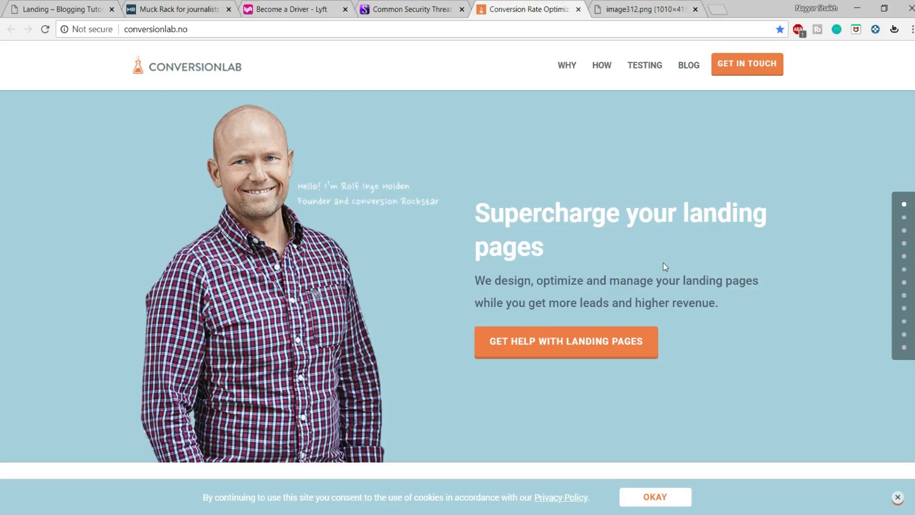
{"action": "left_click", "coordinate": [620, 347]}
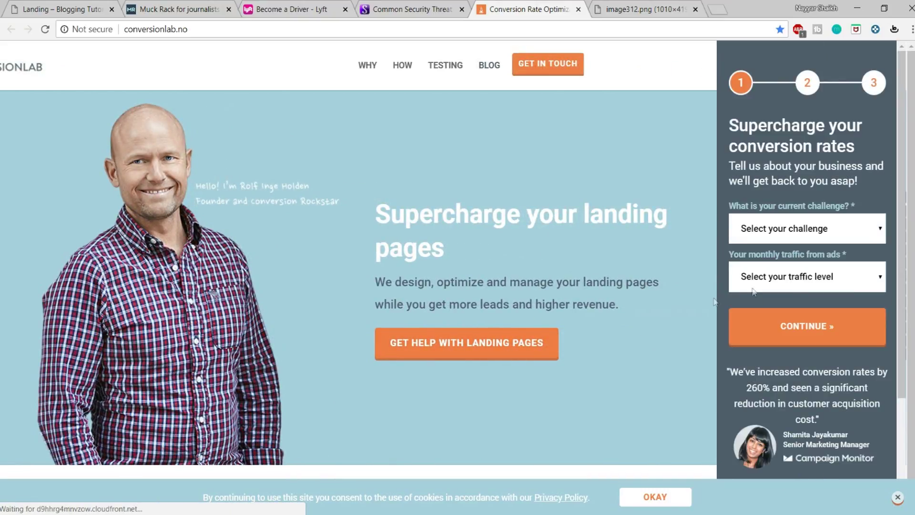
{"action": "left_click", "coordinate": [520, 343]}
Focus the purple landing page's email signup field, then switch back to ConversionLab.
{"action": "left_click", "coordinate": [62, 9]}
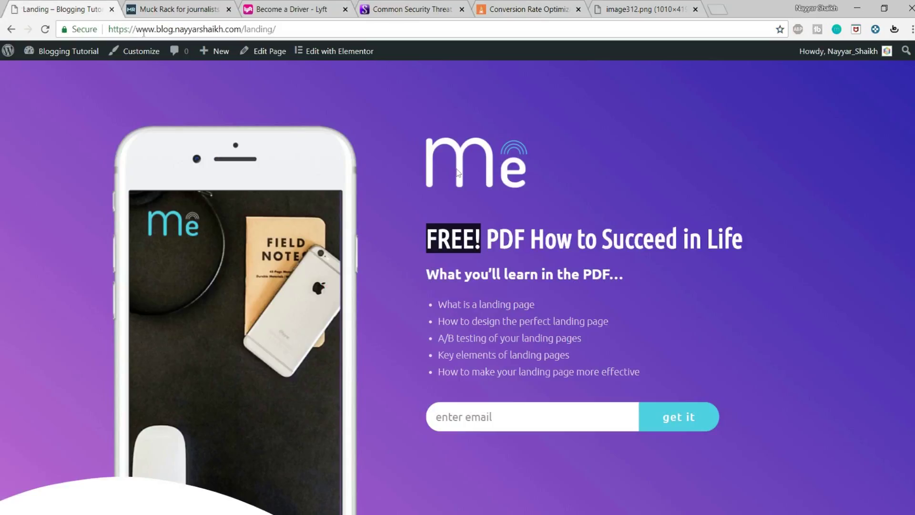
{"action": "left_click", "coordinate": [538, 422]}
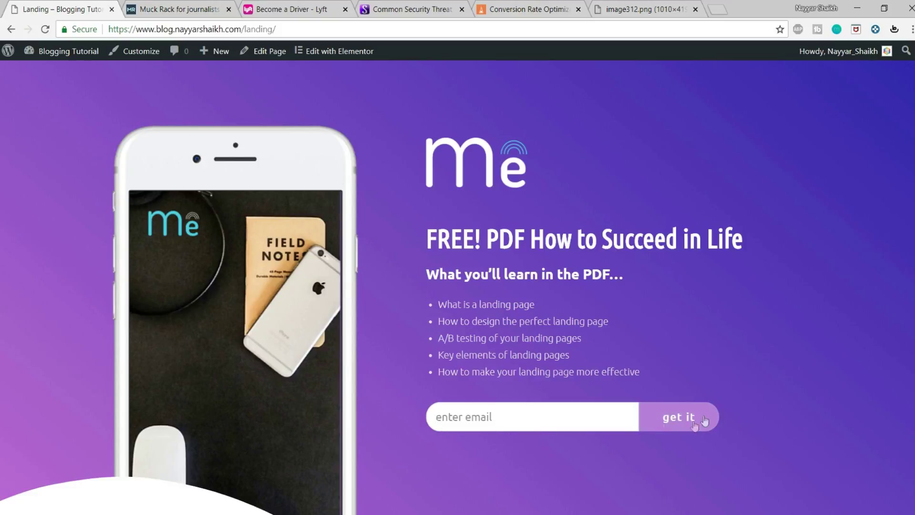
{"action": "left_click", "coordinate": [520, 10]}
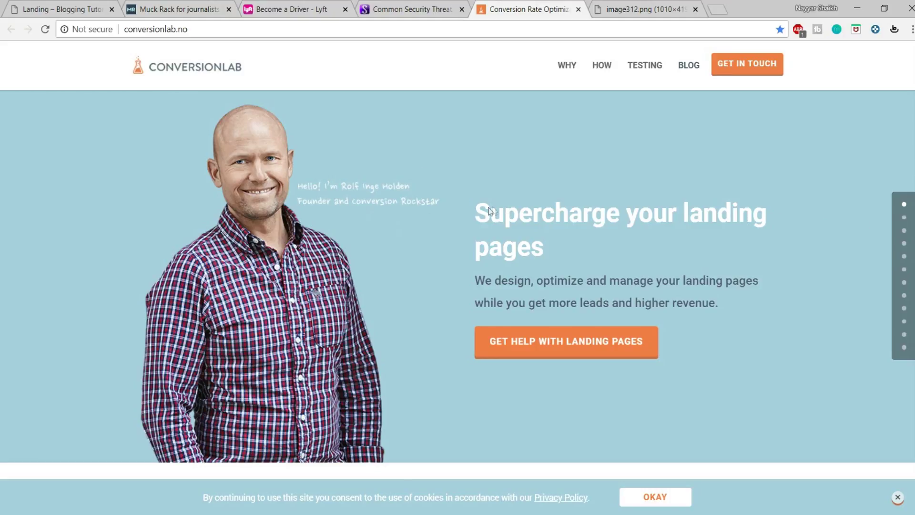
Highlight the ConversionLab headline and jump to its 'We give you increased results' section.
{"action": "left_click_drag", "start_coordinate": [473, 209], "coordinate": [545, 250]}
{"action": "left_click", "coordinate": [545, 250]}
{"action": "left_click", "coordinate": [574, 71]}
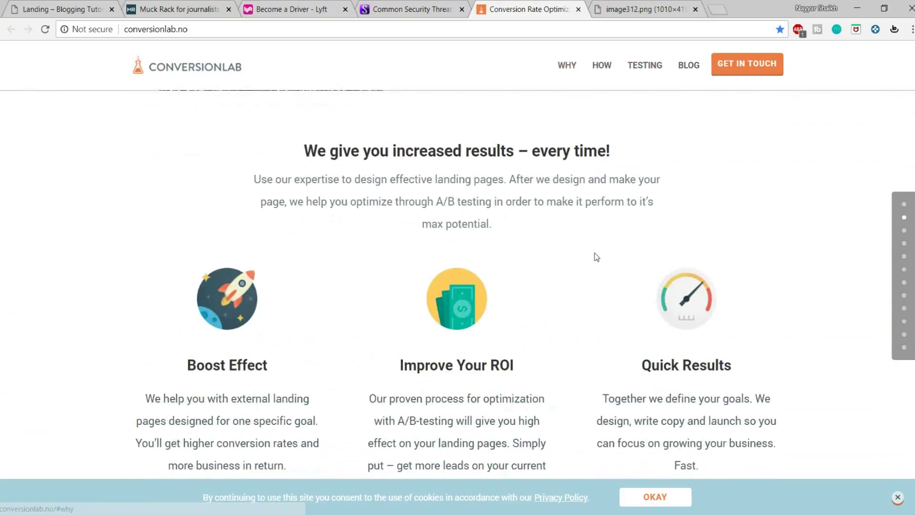
{"action": "scroll", "coordinate": [595, 254], "scroll_direction": "up", "scroll_amount": 6}
{"action": "scroll", "coordinate": [648, 256], "scroll_direction": "down", "scroll_amount": 5}
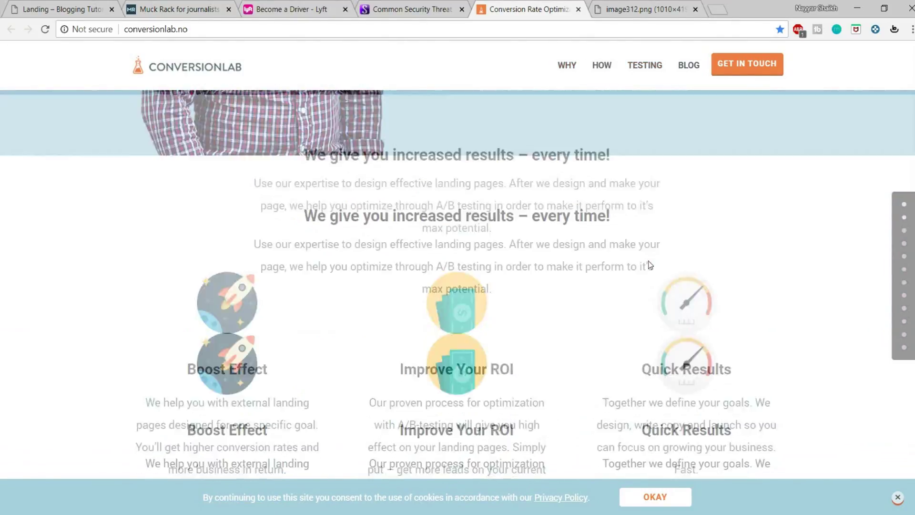
{"action": "scroll", "coordinate": [650, 264], "scroll_direction": "up", "scroll_amount": 5}
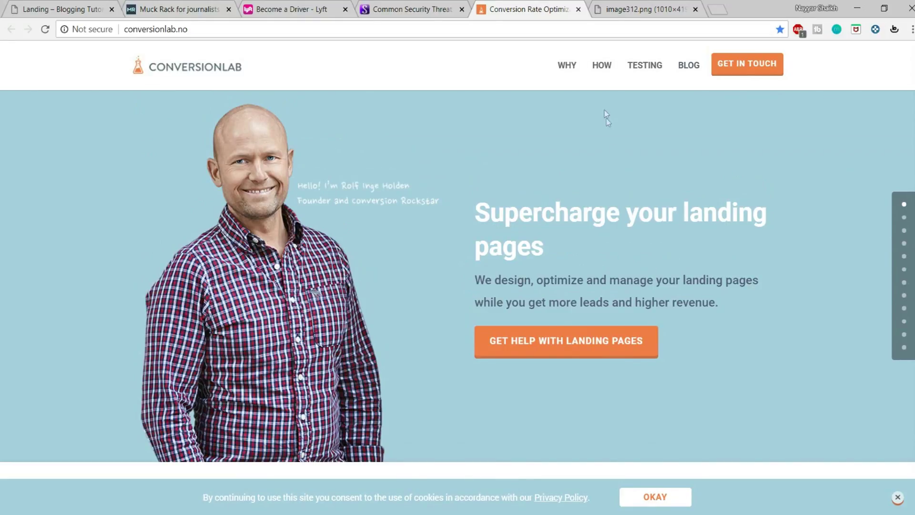
View the testing section, then return to the purple PDF landing page tab.
{"action": "left_click", "coordinate": [646, 76]}
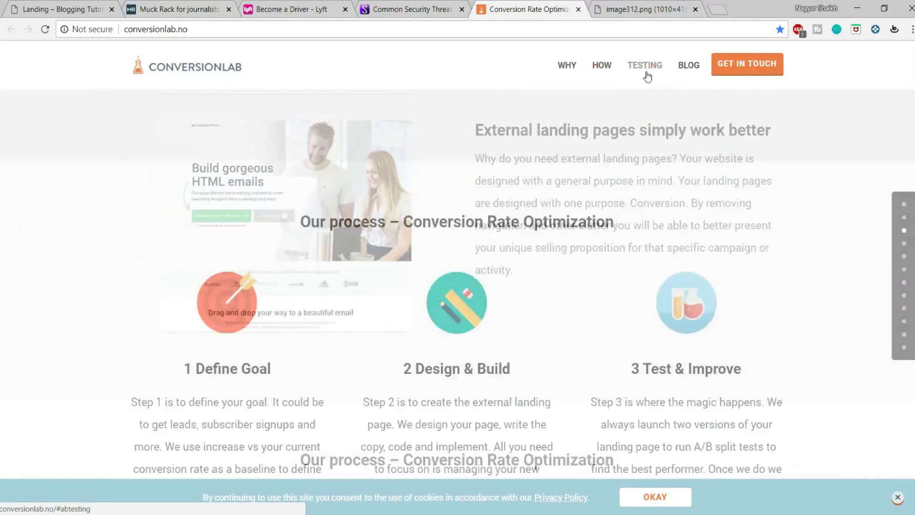
{"action": "left_click", "coordinate": [567, 65]}
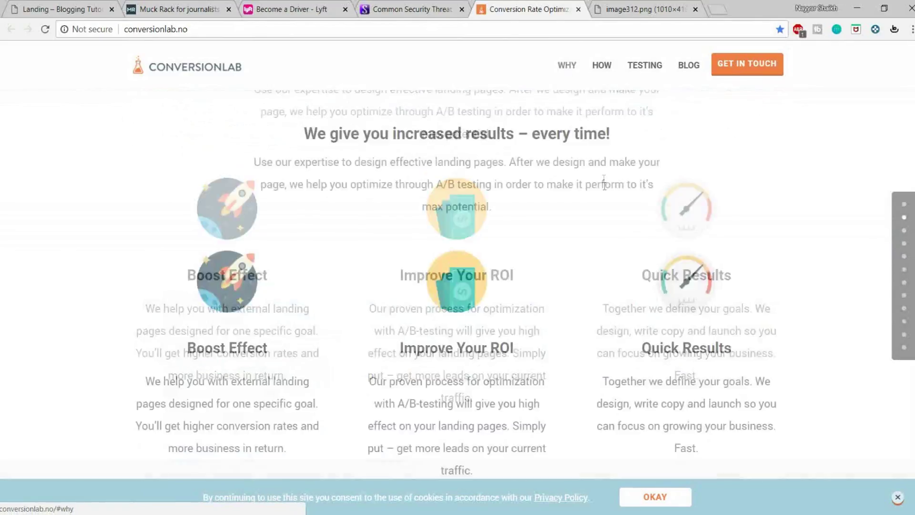
{"action": "scroll", "coordinate": [605, 183], "scroll_direction": "up", "scroll_amount": 3}
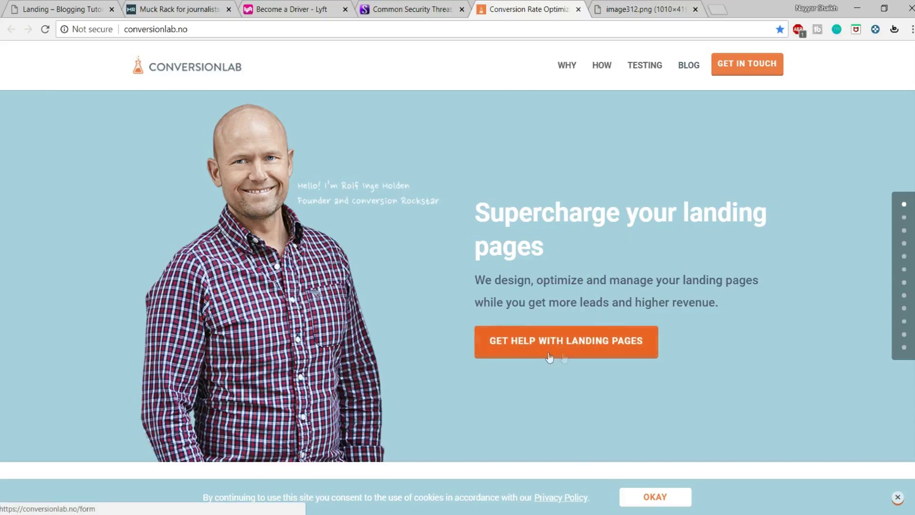
{"action": "left_click", "coordinate": [48, 5]}
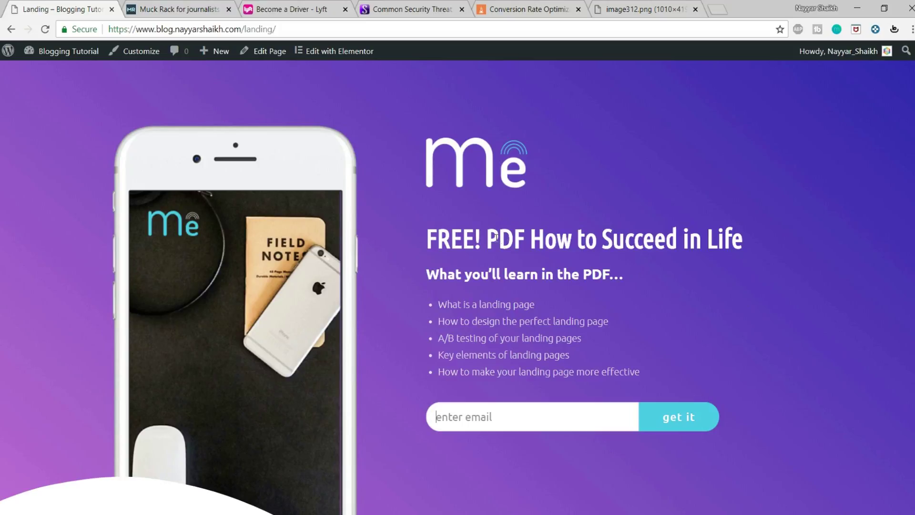
{"action": "left_click_drag", "start_coordinate": [486, 237], "coordinate": [750, 237]}
{"action": "left_click", "coordinate": [695, 249]}
{"action": "left_click_drag", "start_coordinate": [759, 242], "coordinate": [479, 239]}
{"action": "left_click", "coordinate": [507, 239]}
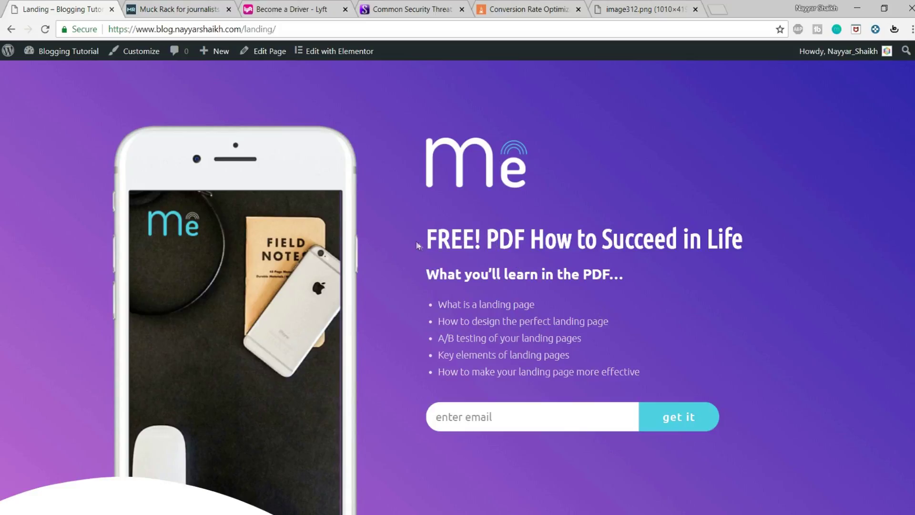
{"action": "left_click_drag", "start_coordinate": [427, 239], "coordinate": [750, 239]}
{"action": "left_click", "coordinate": [592, 253]}
{"action": "left_click_drag", "start_coordinate": [488, 240], "coordinate": [532, 244]}
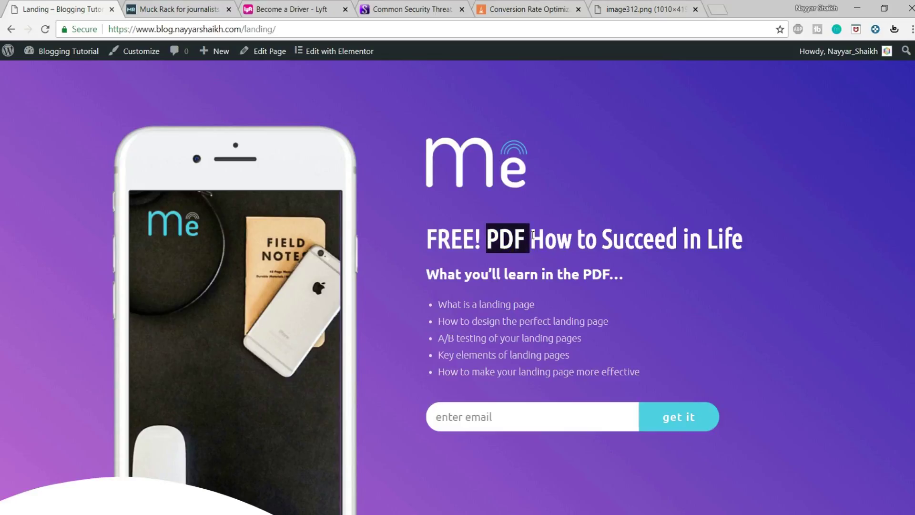
{"action": "left_click", "coordinate": [533, 245]}
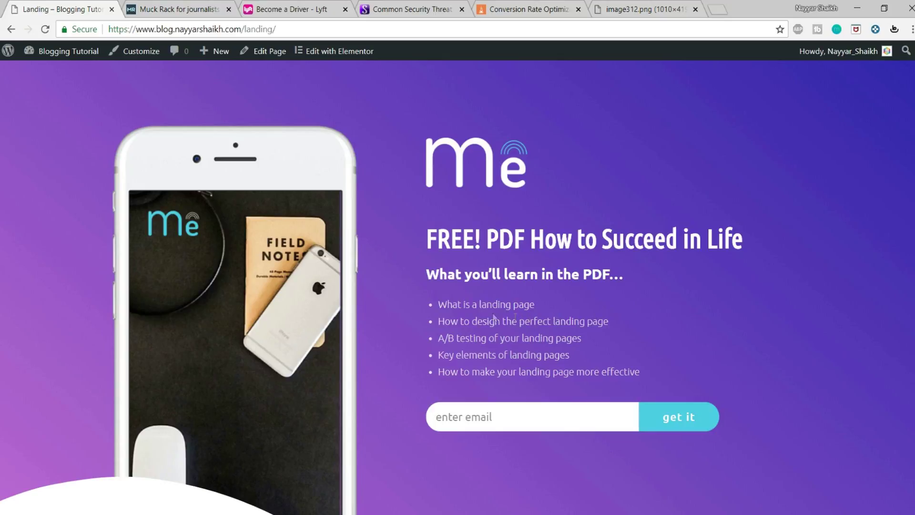
{"action": "left_click_drag", "start_coordinate": [439, 305], "coordinate": [667, 374]}
{"action": "left_click", "coordinate": [667, 374]}
{"action": "left_click_drag", "start_coordinate": [440, 307], "coordinate": [547, 310]}
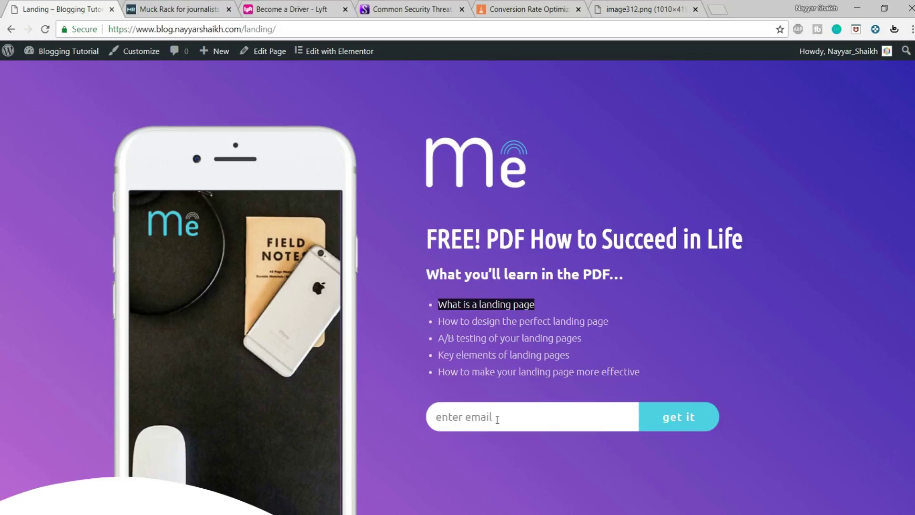
{"action": "left_click", "coordinate": [689, 416]}
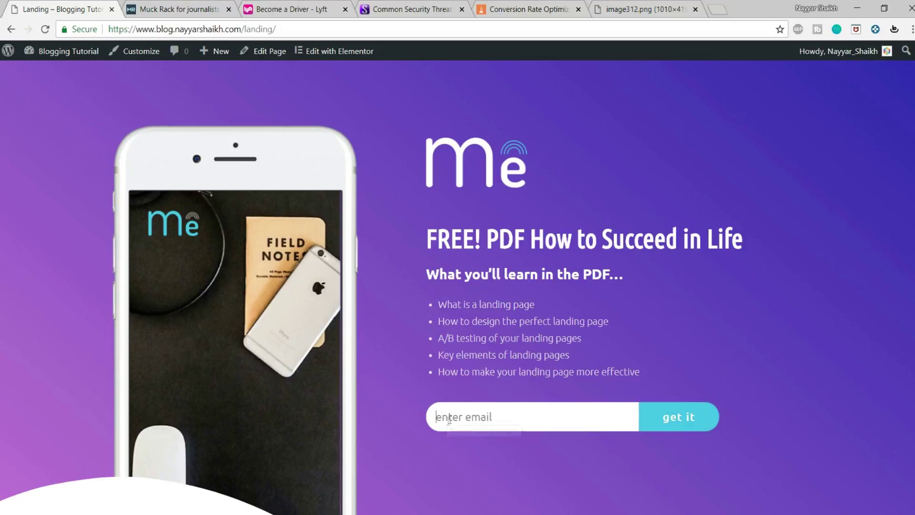
{"action": "left_click", "coordinate": [505, 9]}
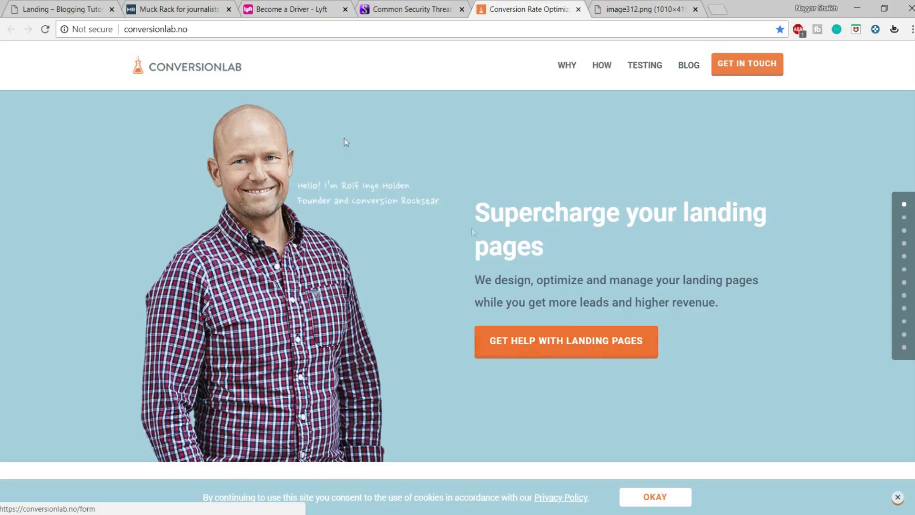
{"action": "left_click", "coordinate": [57, 9]}
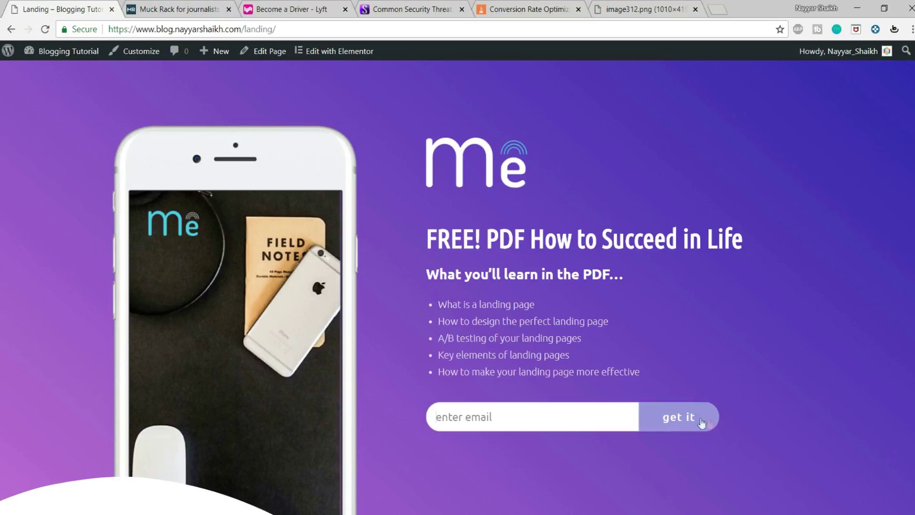
Switch to the conversionlab.no 'Conversion Rate Optimization' tab.
{"action": "left_click", "coordinate": [549, 9]}
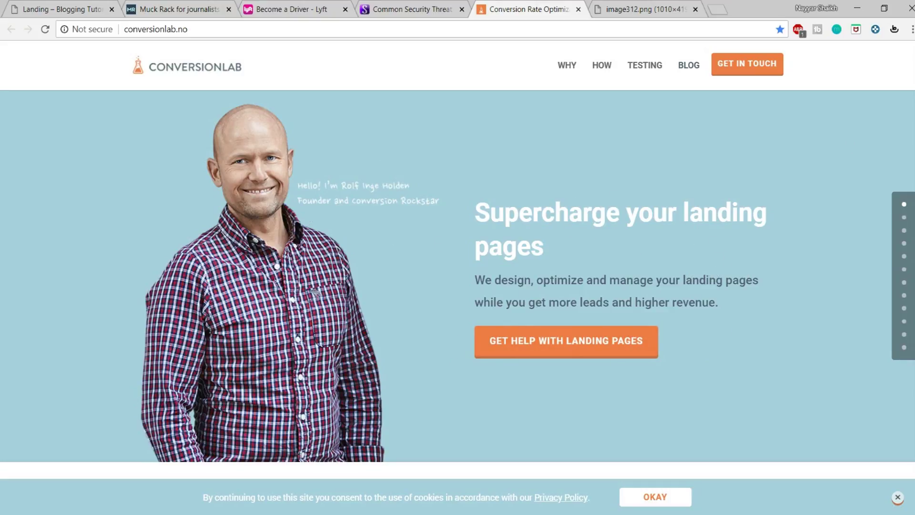
{"action": "scroll", "coordinate": [457, 285], "scroll_direction": "down", "scroll_amount": 10}
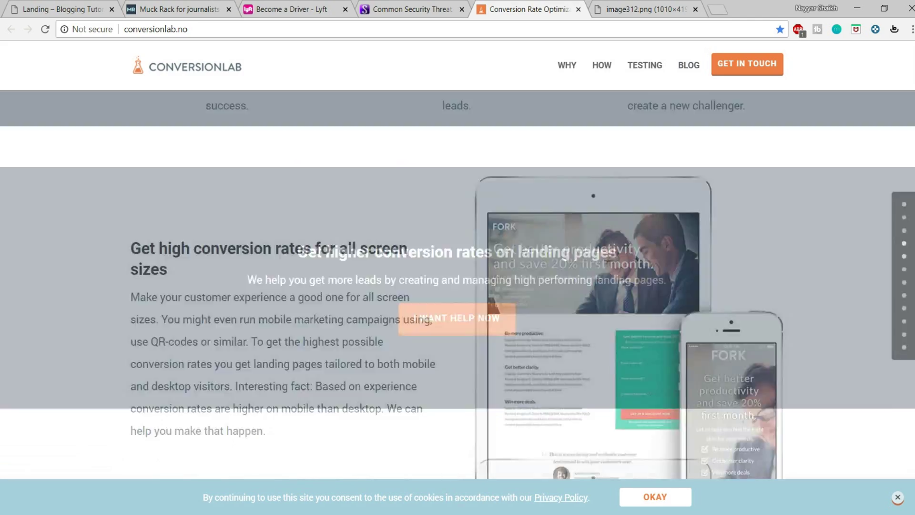
{"action": "scroll", "coordinate": [458, 285], "scroll_direction": "up", "scroll_amount": 10}
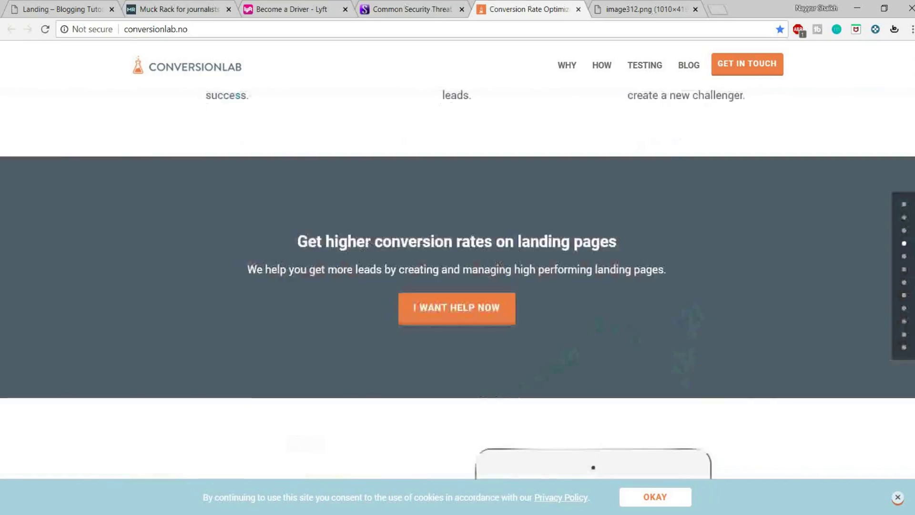
{"action": "scroll", "coordinate": [858, 157], "scroll_direction": "down", "scroll_amount": 1}
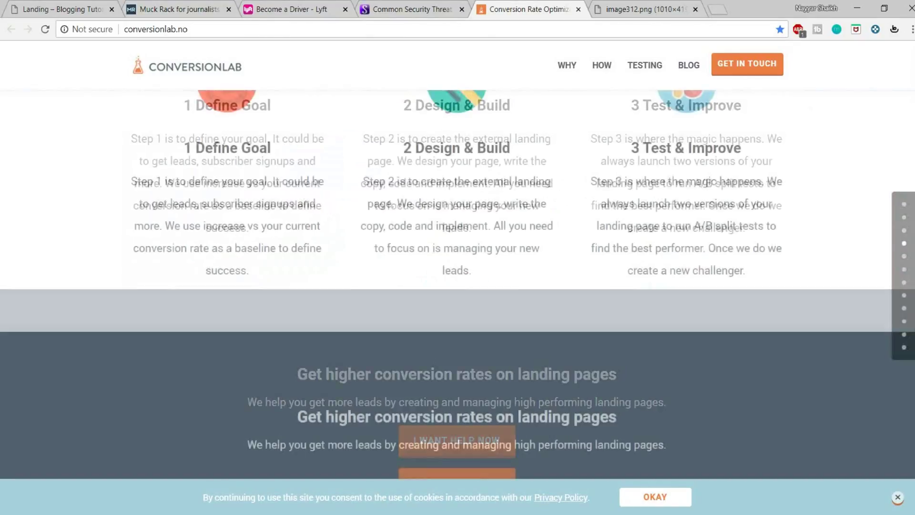
{"action": "scroll", "coordinate": [839, 215], "scroll_direction": "up", "scroll_amount": 1}
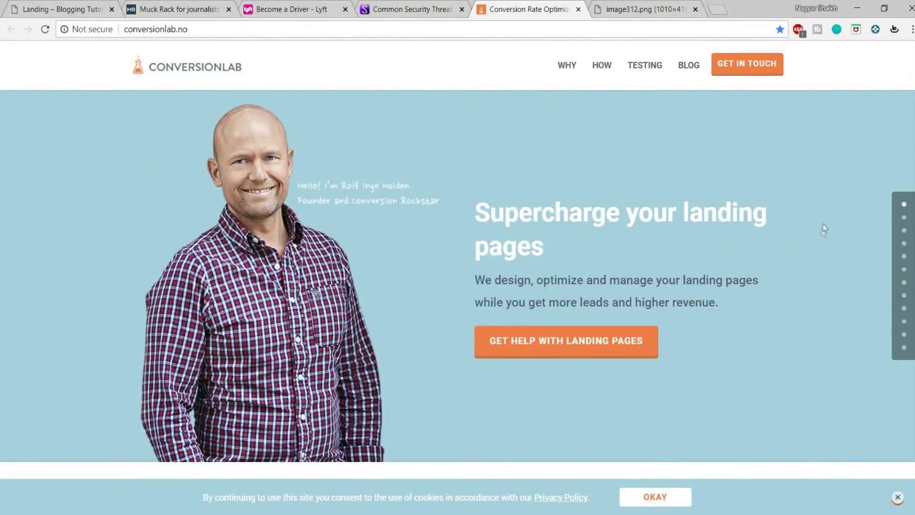
{"action": "scroll", "coordinate": [822, 233], "scroll_direction": "down", "scroll_amount": 2}
{"action": "scroll", "coordinate": [457, 284], "scroll_direction": "down", "scroll_amount": 10}
{"action": "scroll", "coordinate": [458, 284], "scroll_direction": "up", "scroll_amount": 15}
{"action": "scroll", "coordinate": [840, 126], "scroll_direction": "down", "scroll_amount": 5}
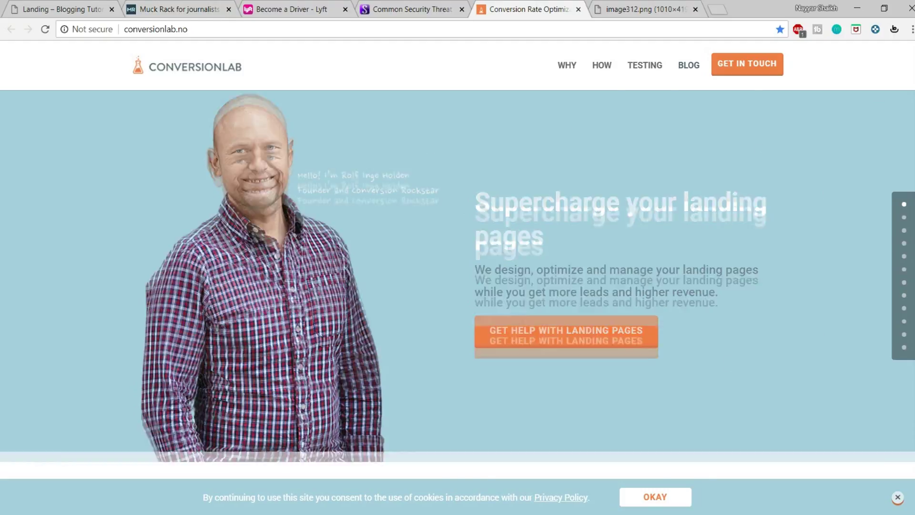
{"action": "scroll", "coordinate": [458, 281], "scroll_direction": "down", "scroll_amount": 10}
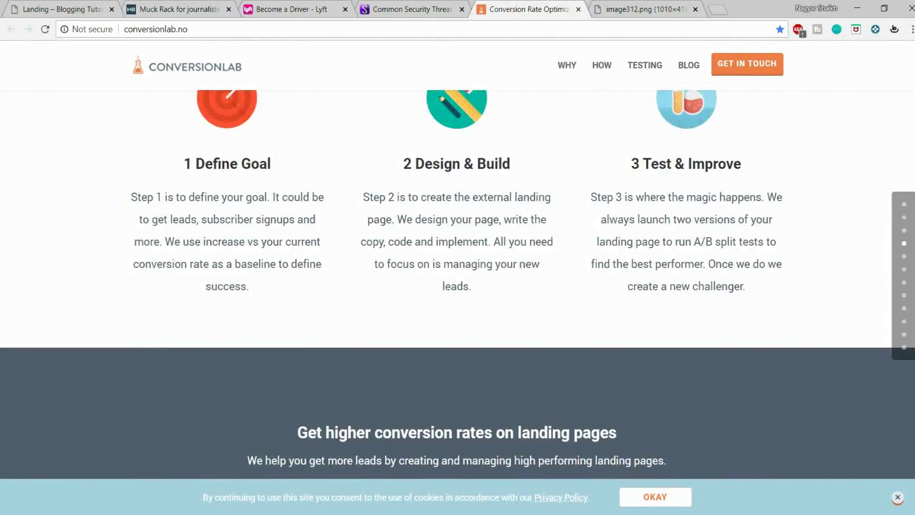
{"action": "scroll", "coordinate": [458, 281], "scroll_direction": "up", "scroll_amount": 6}
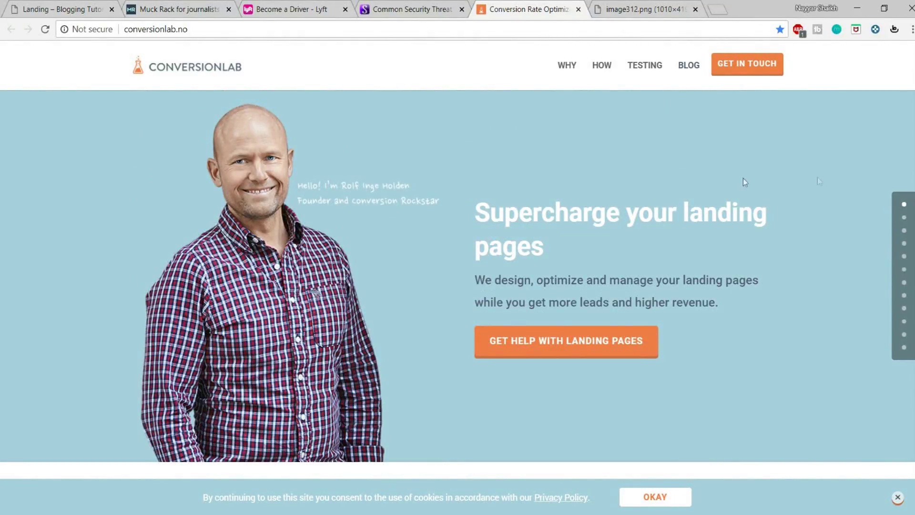
Return to the Landing – Blogging Tutorial tab and focus the signup's email field.
{"action": "left_click", "coordinate": [62, 9]}
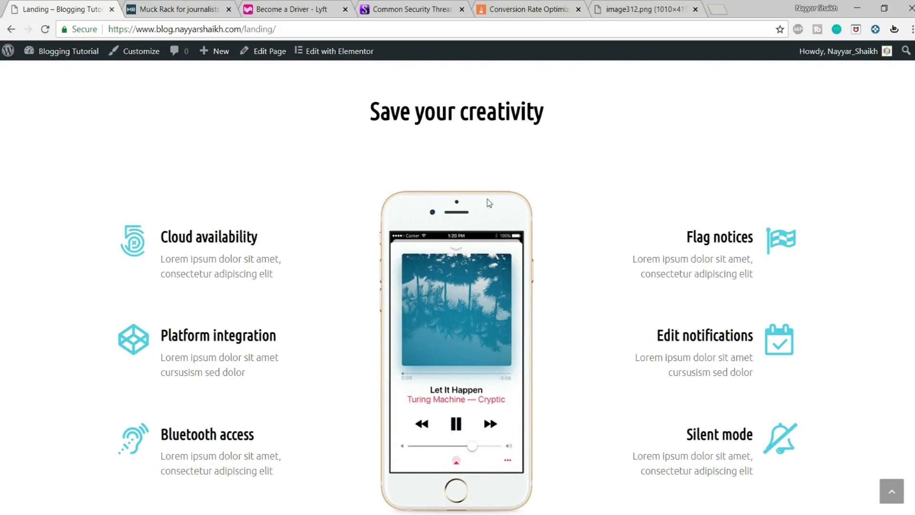
{"action": "scroll", "coordinate": [489, 204], "scroll_direction": "up", "scroll_amount": 11}
{"action": "scroll", "coordinate": [600, 305], "scroll_direction": "down", "scroll_amount": 5}
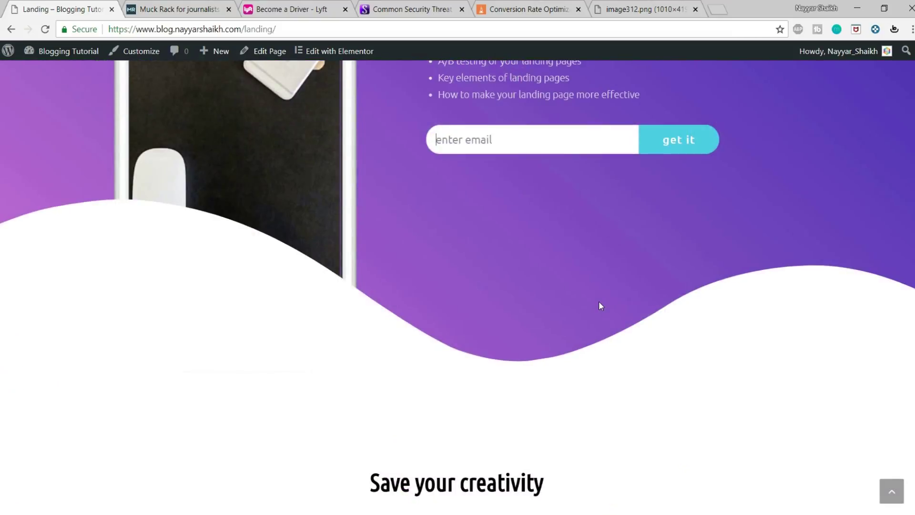
{"action": "scroll", "coordinate": [600, 305], "scroll_direction": "down", "scroll_amount": 8}
{"action": "scroll", "coordinate": [653, 240], "scroll_direction": "down", "scroll_amount": 2}
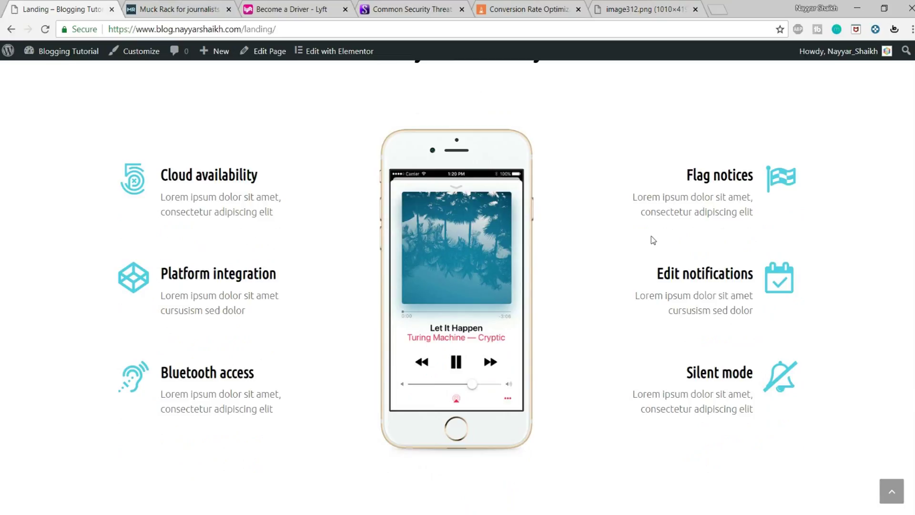
{"action": "scroll", "coordinate": [653, 240], "scroll_direction": "up", "scroll_amount": 10}
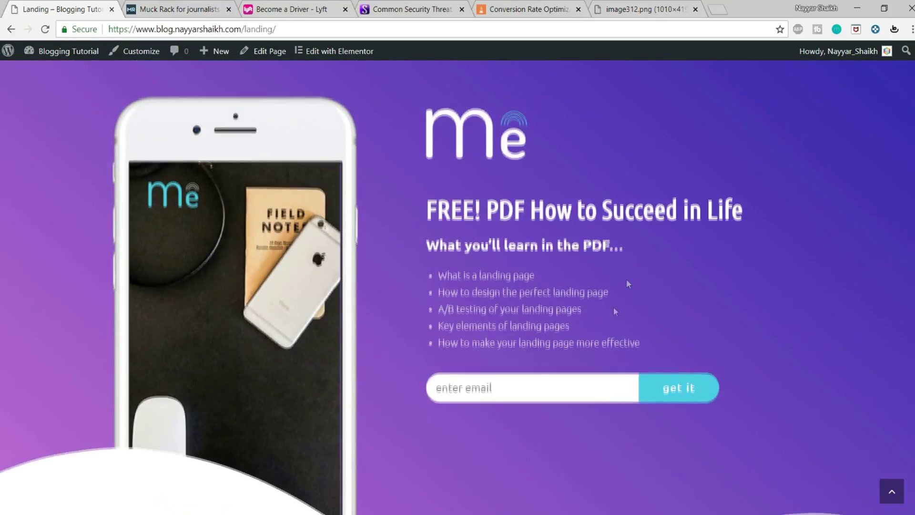
{"action": "left_click", "coordinate": [502, 442]}
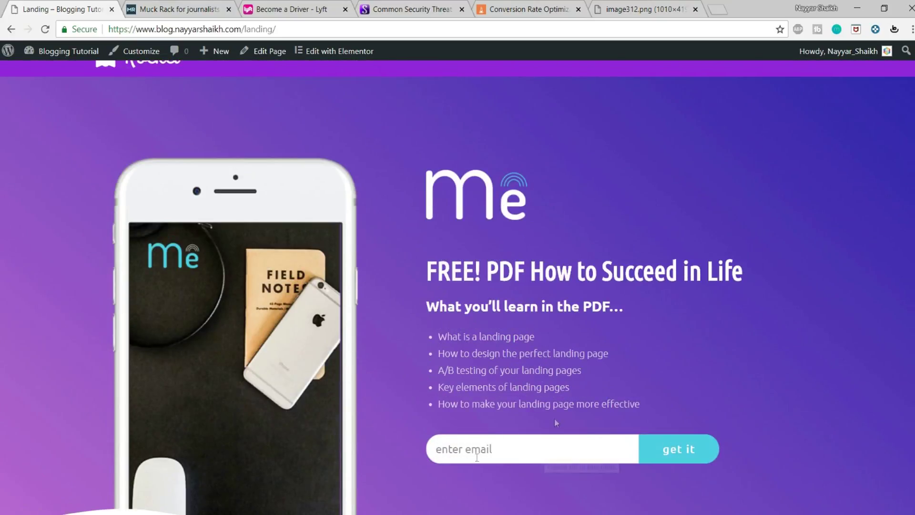
Highlight the first bullet and 'Cloud availability', scrolling down to the 'Become a curator of your own thoughts' signup.
{"action": "scroll", "coordinate": [630, 394], "scroll_direction": "down", "scroll_amount": 3}
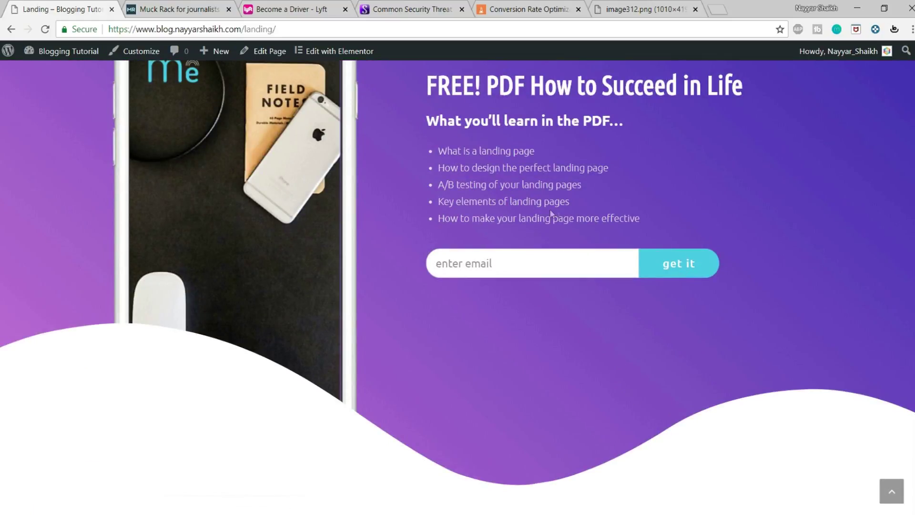
{"action": "left_click_drag", "start_coordinate": [536, 150], "coordinate": [437, 150]}
{"action": "left_click", "coordinate": [544, 235]}
{"action": "scroll", "coordinate": [544, 235], "scroll_direction": "down", "scroll_amount": 11}
{"action": "scroll", "coordinate": [236, 200], "scroll_direction": "up", "scroll_amount": 1}
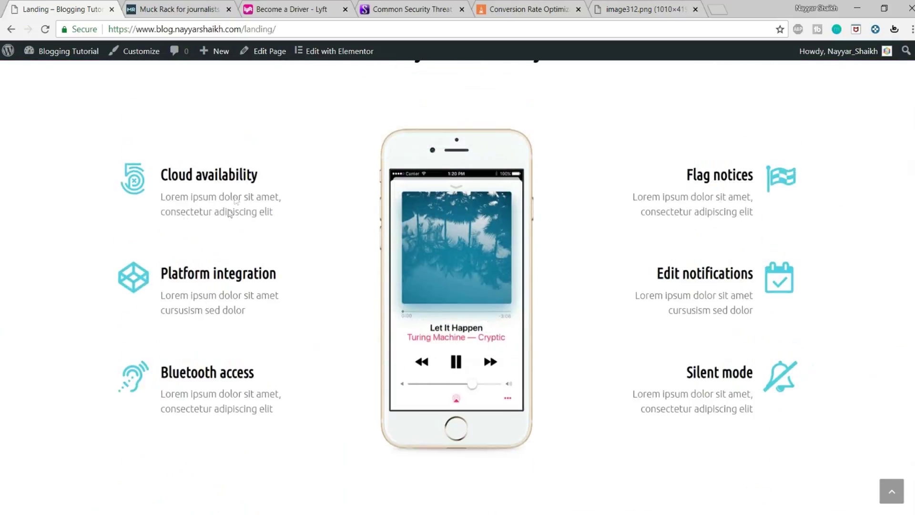
{"action": "left_click_drag", "start_coordinate": [159, 174], "coordinate": [272, 180]}
{"action": "left_click", "coordinate": [275, 181]}
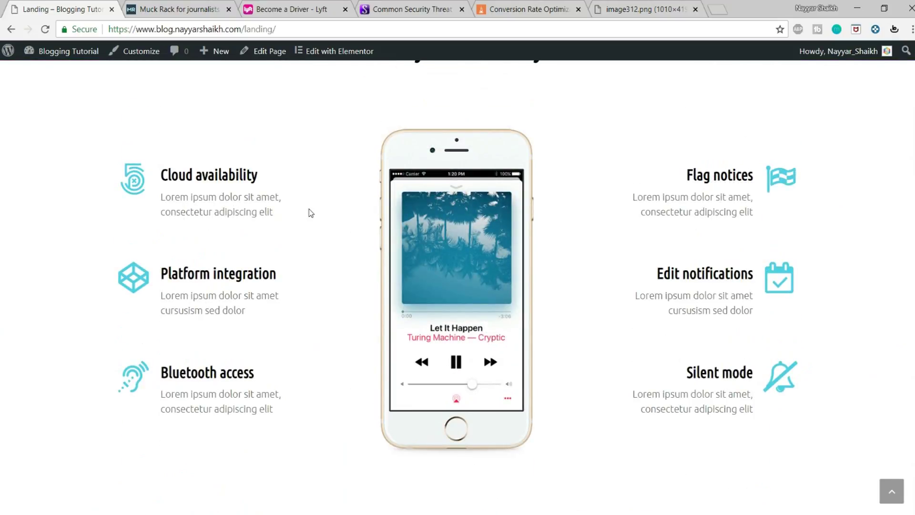
{"action": "scroll", "coordinate": [552, 300], "scroll_direction": "up", "scroll_amount": 1}
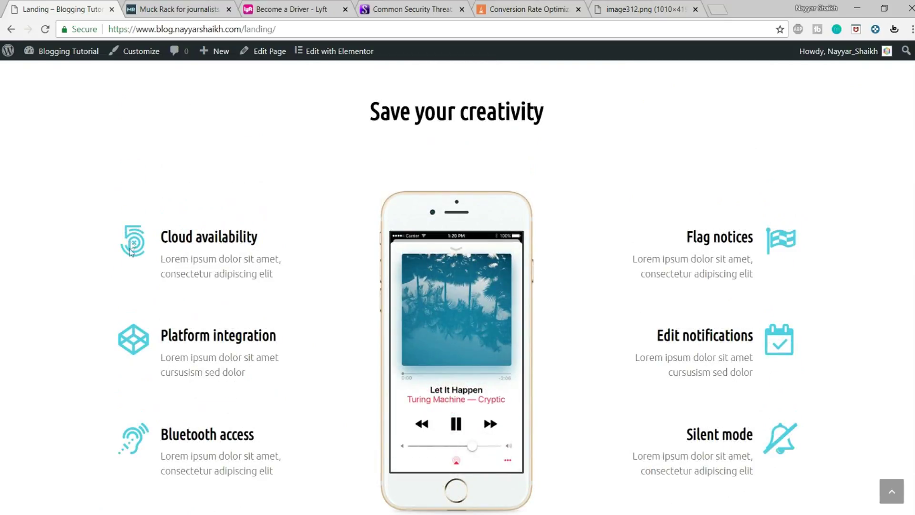
{"action": "scroll", "coordinate": [808, 292], "scroll_direction": "down", "scroll_amount": 1}
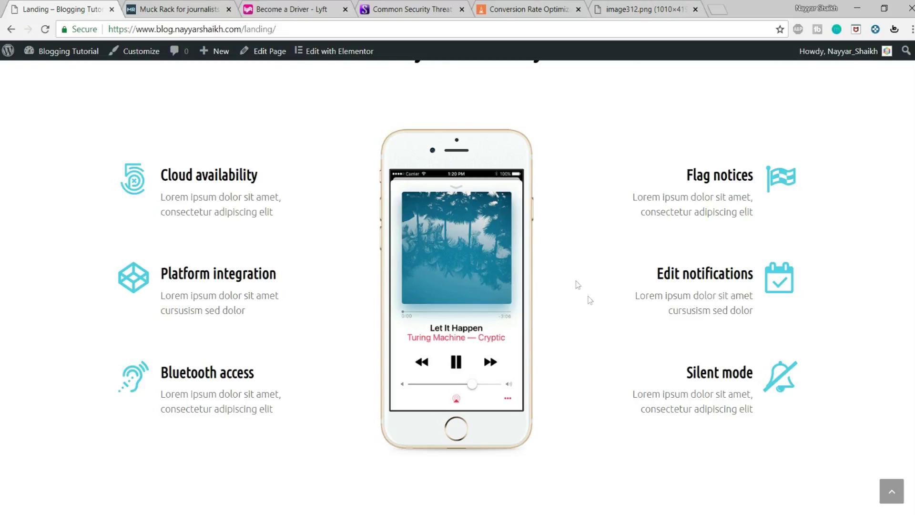
{"action": "scroll", "coordinate": [590, 300], "scroll_direction": "up", "scroll_amount": 1}
{"action": "scroll", "coordinate": [591, 301], "scroll_direction": "down", "scroll_amount": 1}
{"action": "scroll", "coordinate": [525, 216], "scroll_direction": "down", "scroll_amount": 8}
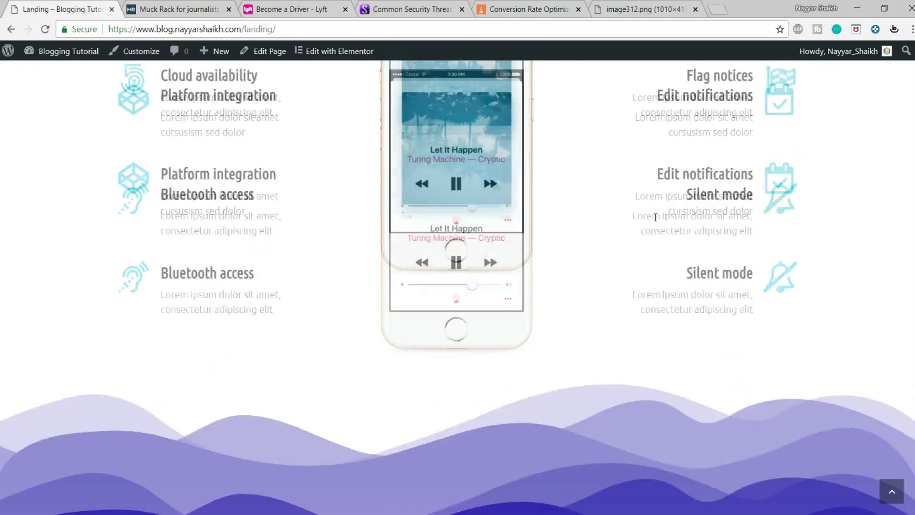
{"action": "scroll", "coordinate": [655, 221], "scroll_direction": "down", "scroll_amount": 4}
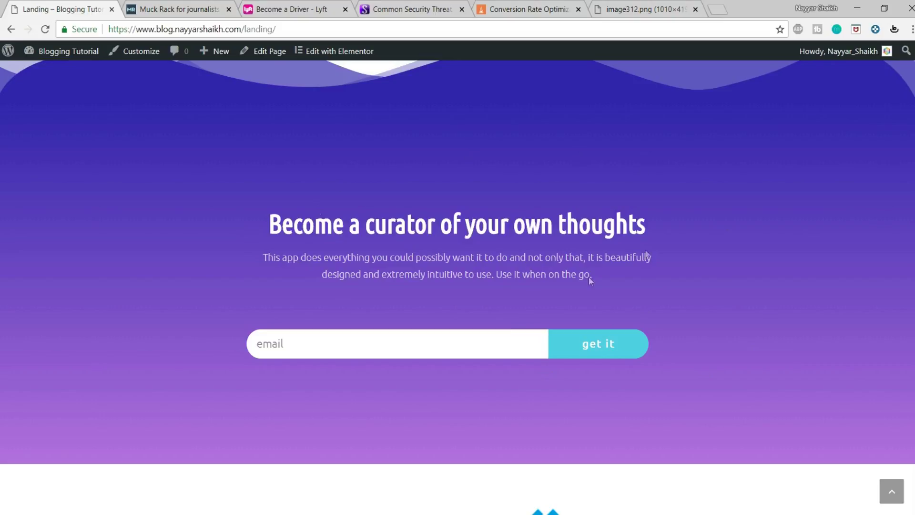
{"action": "scroll", "coordinate": [545, 251], "scroll_direction": "down", "scroll_amount": 2}
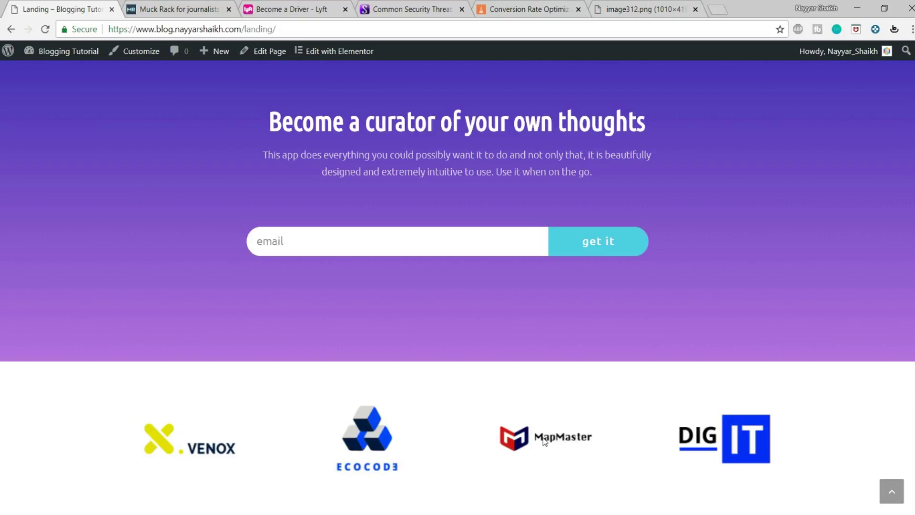
{"action": "scroll", "coordinate": [589, 377], "scroll_direction": "up", "scroll_amount": 15}
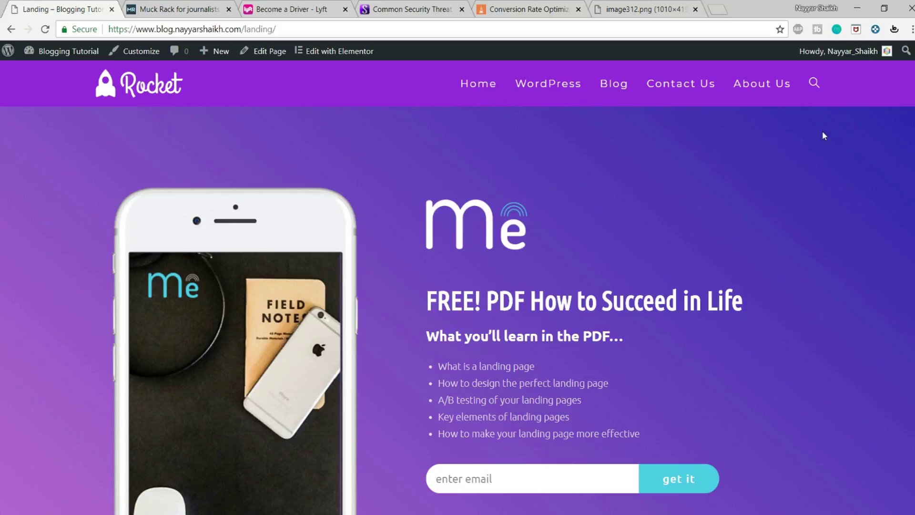
Open a new Chrome tab for the creator's YouTube channel page.
{"action": "scroll", "coordinate": [908, 225], "scroll_direction": "down", "scroll_amount": 4}
{"action": "left_click_drag", "start_coordinate": [908, 226], "coordinate": [911, 64]}
{"action": "mouse_move", "coordinate": [57, 62]}
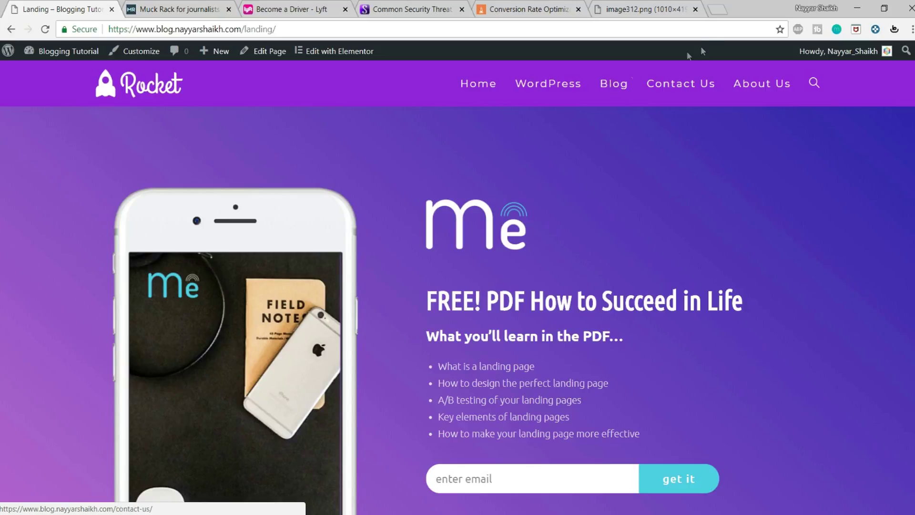
{"action": "left_click", "coordinate": [718, 10]}
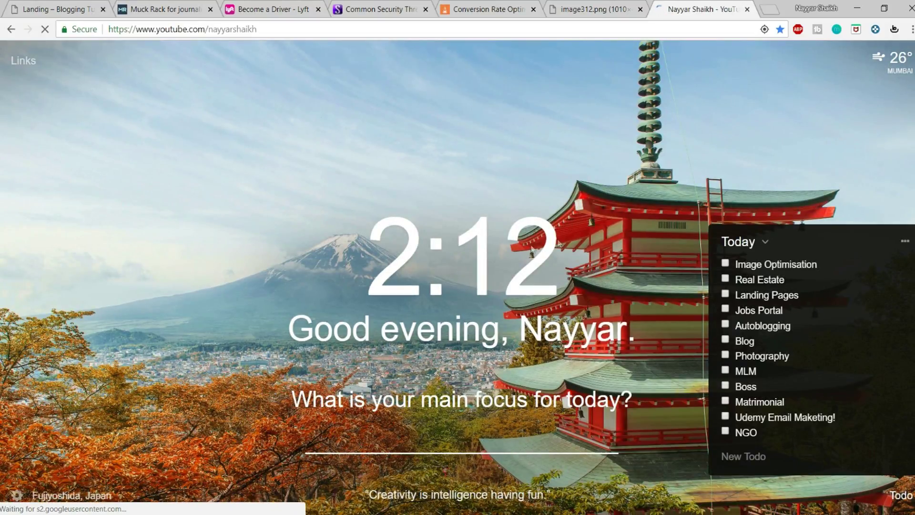
Glance at the landing page tab, then search YouTube for the creator's Elementor tutorials.
{"action": "scroll", "coordinate": [457, 313], "scroll_direction": "down", "scroll_amount": 5}
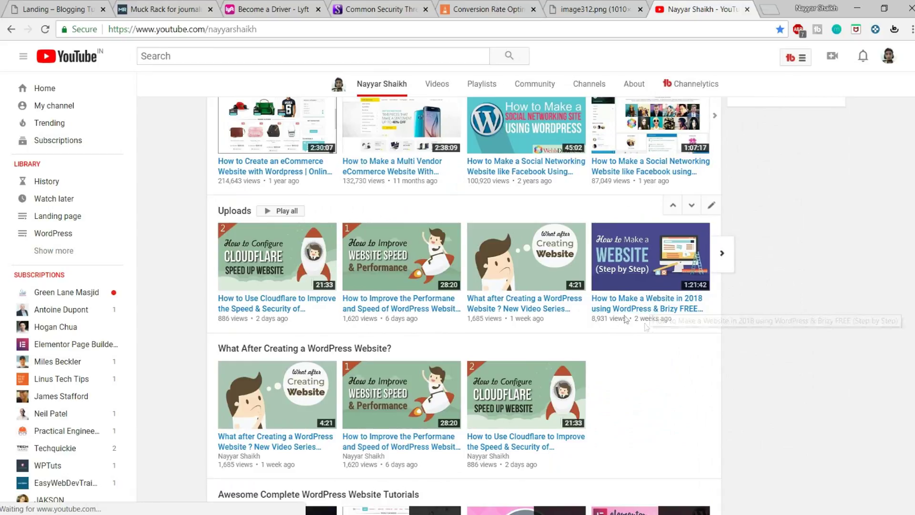
{"action": "scroll", "coordinate": [782, 305], "scroll_direction": "up", "scroll_amount": 10}
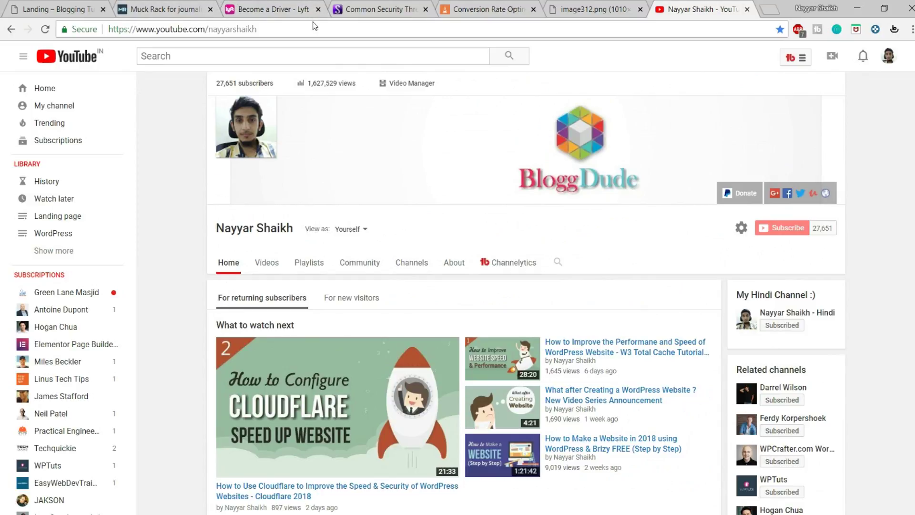
{"action": "left_click", "coordinate": [71, 9]}
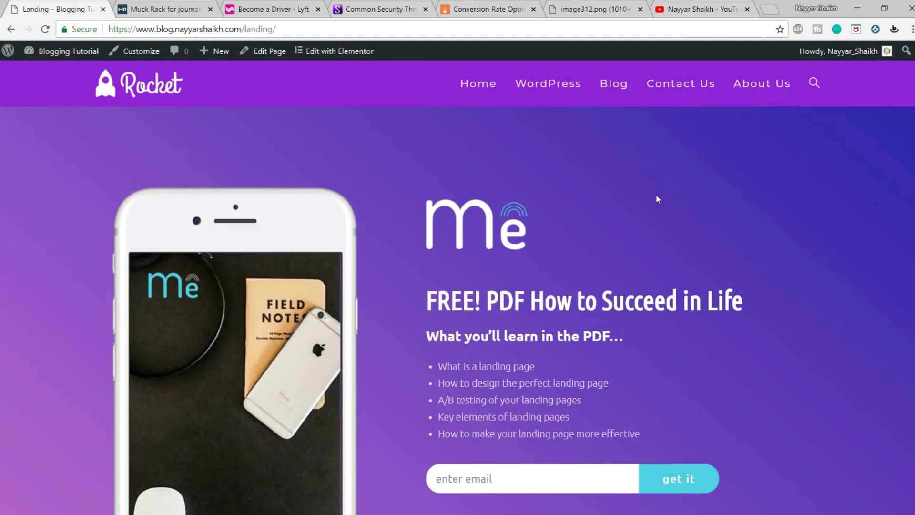
{"action": "scroll", "coordinate": [680, 253], "scroll_direction": "down", "scroll_amount": 2}
{"action": "scroll", "coordinate": [680, 253], "scroll_direction": "up", "scroll_amount": 2}
{"action": "left_click", "coordinate": [700, 9]}
{"action": "left_click", "coordinate": [227, 57]}
{"action": "type", "text": "nayya"}
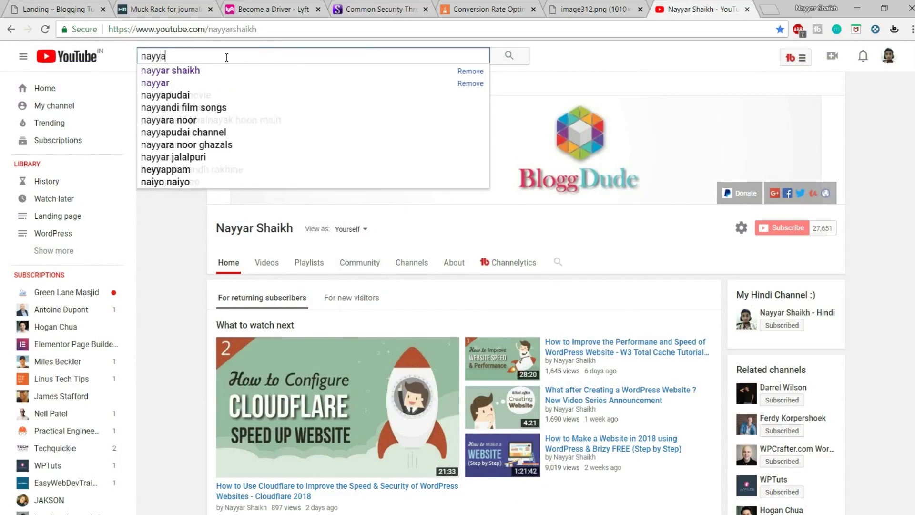
{"action": "type", "text": "r shaikh "}
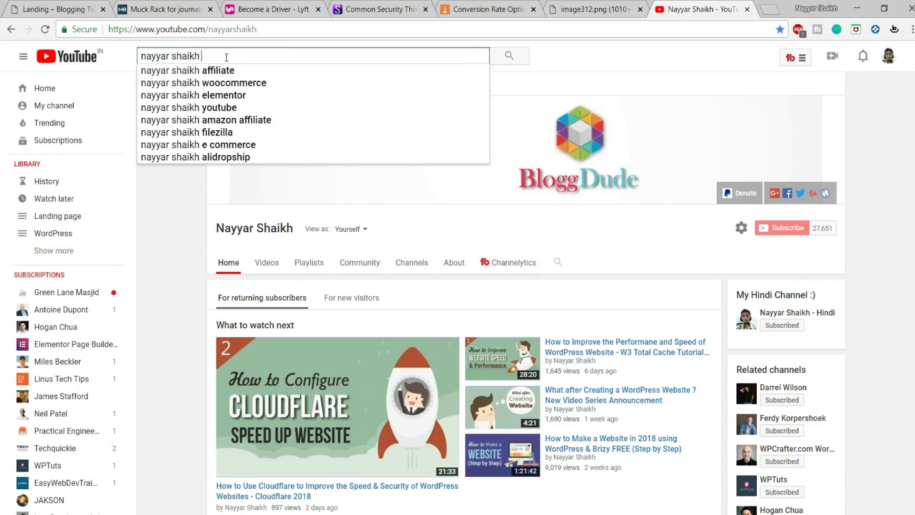
{"action": "type", "text": "elementor"}
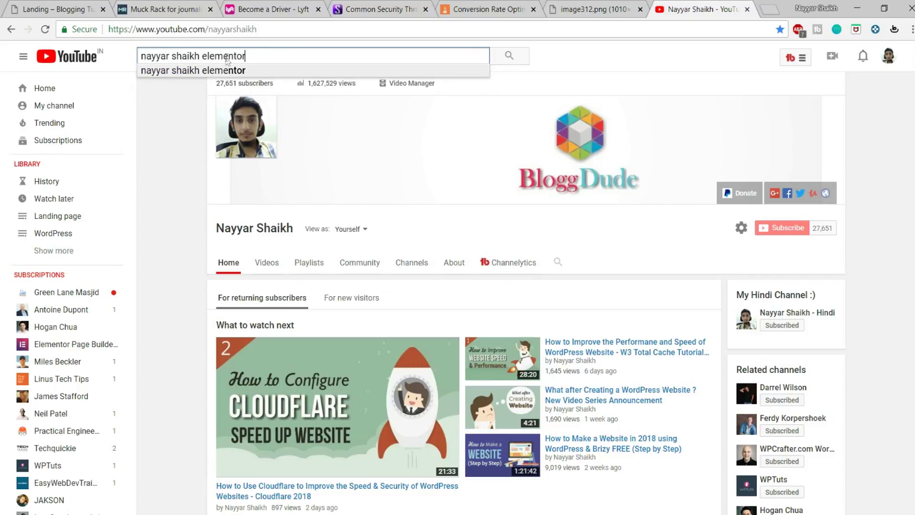
{"action": "key", "text": "Return"}
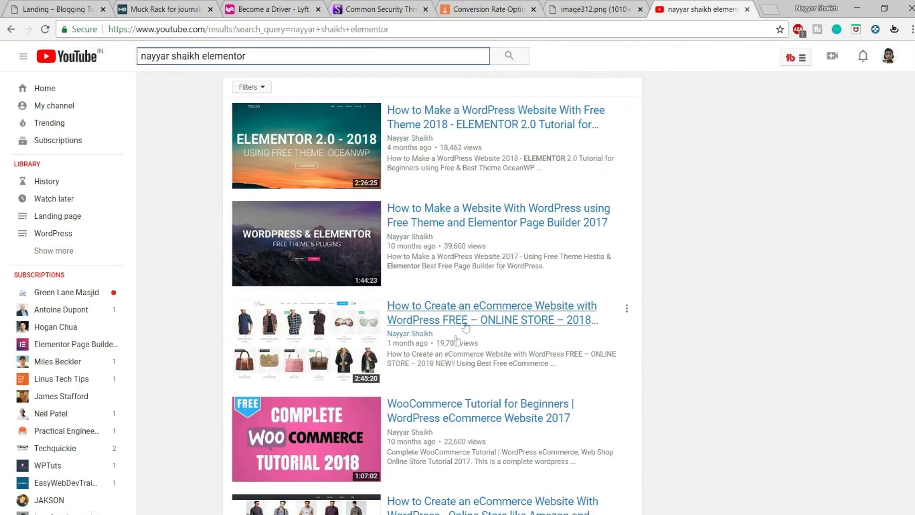
{"action": "scroll", "coordinate": [680, 303], "scroll_direction": "down", "scroll_amount": 3}
{"action": "scroll", "coordinate": [682, 304], "scroll_direction": "up", "scroll_amount": 3}
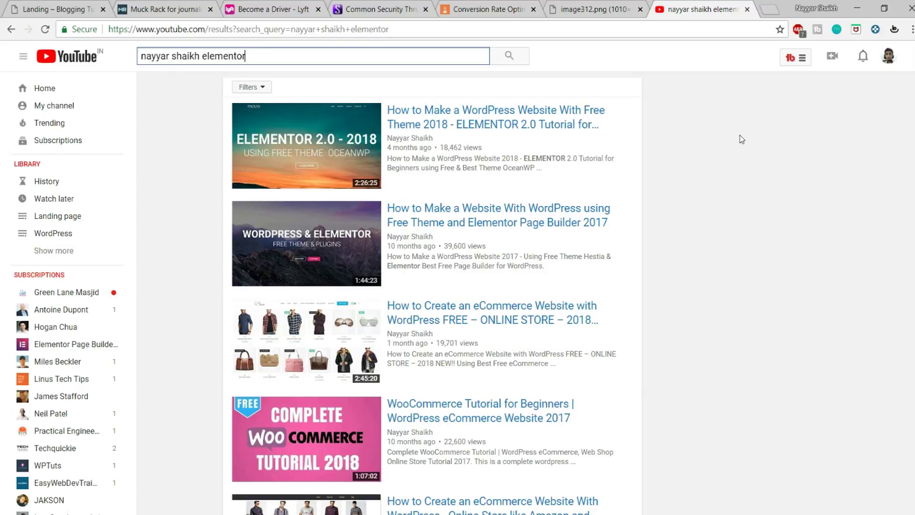
Open the WordPress Dashboard from the landing page's admin-bar site menu.
{"action": "left_click", "coordinate": [14, 4]}
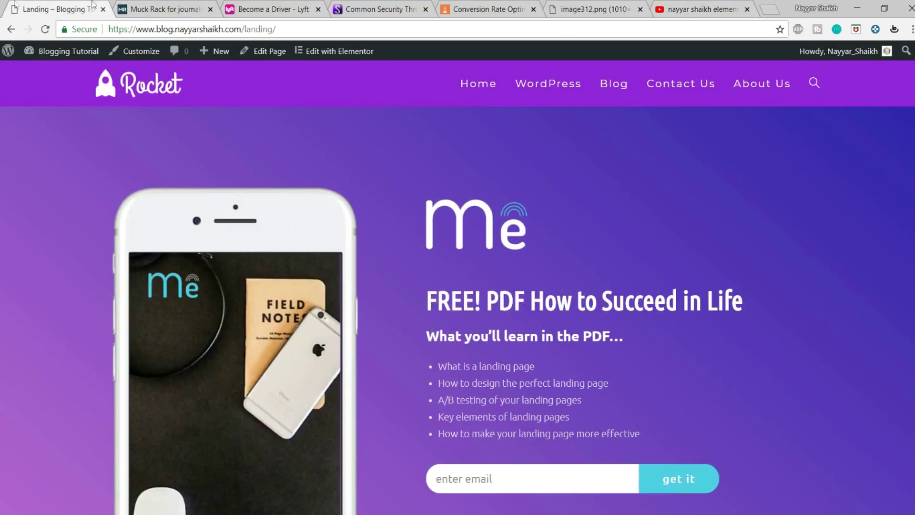
{"action": "mouse_move", "coordinate": [57, 51]}
{"action": "left_click", "coordinate": [57, 78]}
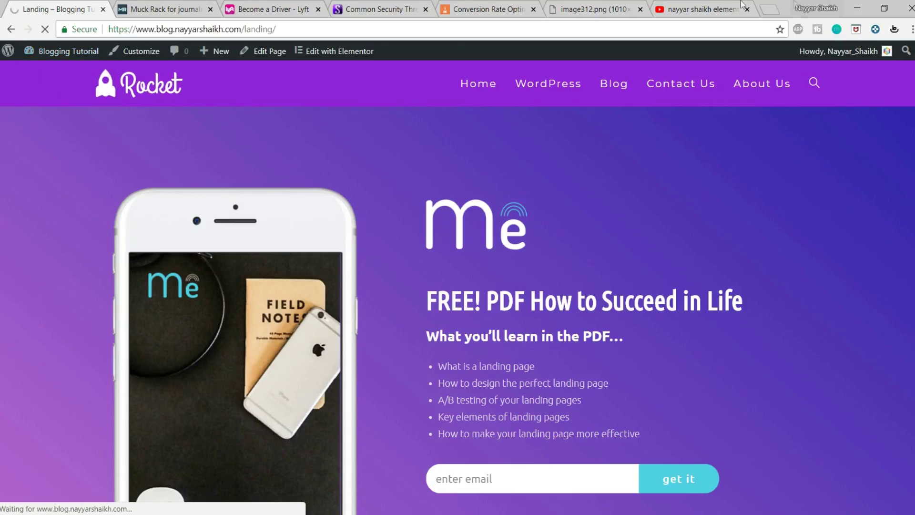
{"action": "left_click", "coordinate": [696, 9]}
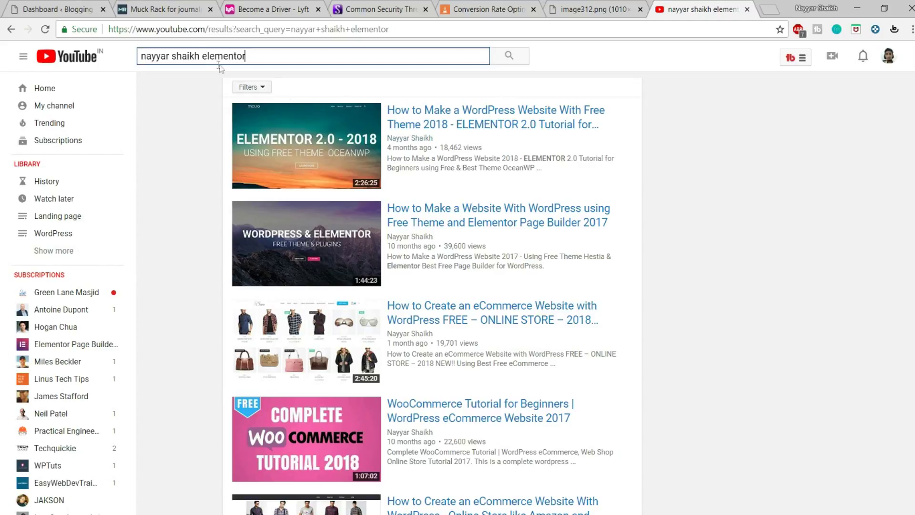
{"action": "left_click", "coordinate": [57, 9]}
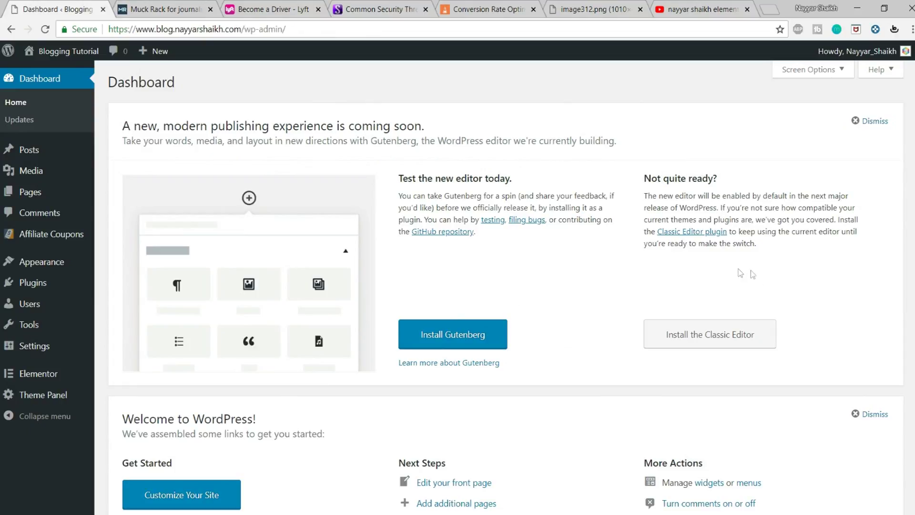
Review installed themes, then highlight Elementor 2.1.7 and Elementor Pro 2.1.2 in the Plugins list.
{"action": "left_click", "coordinate": [45, 263]}
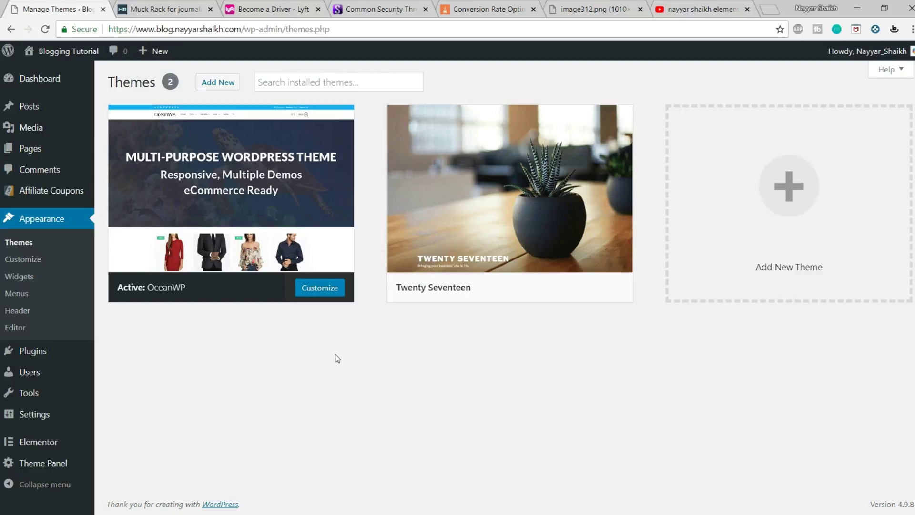
{"action": "left_click", "coordinate": [55, 358]}
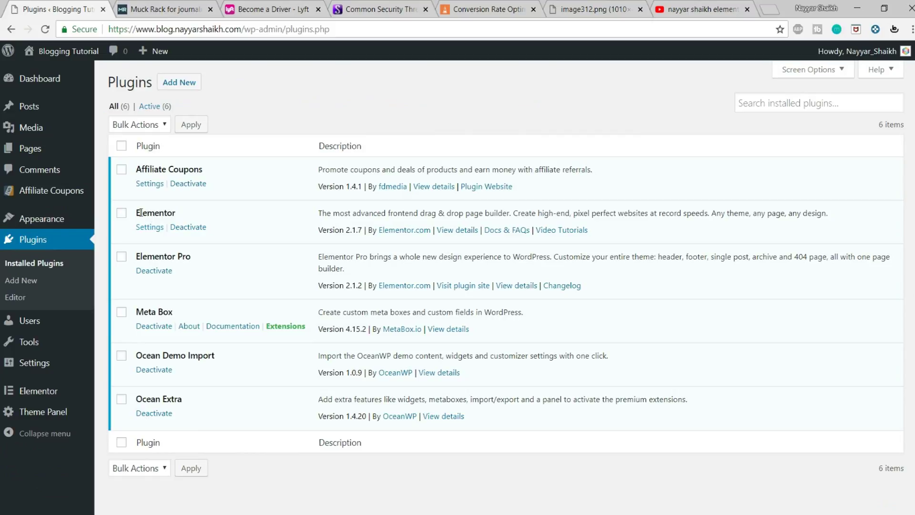
{"action": "left_click_drag", "start_coordinate": [137, 213], "coordinate": [184, 216]}
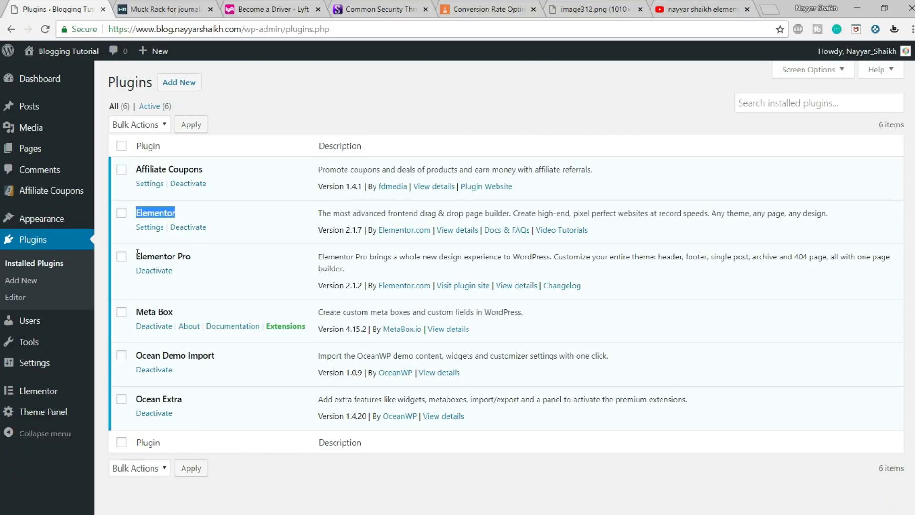
{"action": "left_click_drag", "start_coordinate": [137, 255], "coordinate": [195, 257]}
{"action": "left_click", "coordinate": [196, 257]}
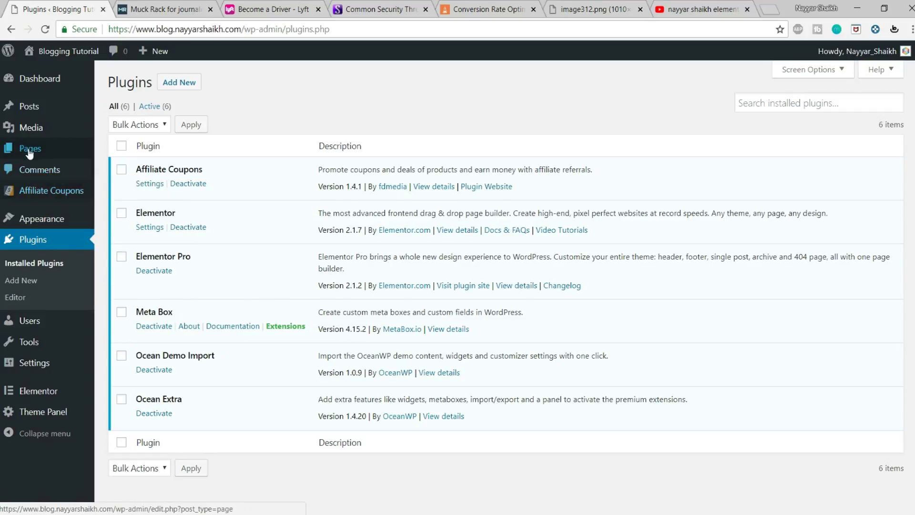
Add a new page titled 'Landing page' and publish it at /landing-page/.
{"action": "mouse_move", "coordinate": [37, 151]}
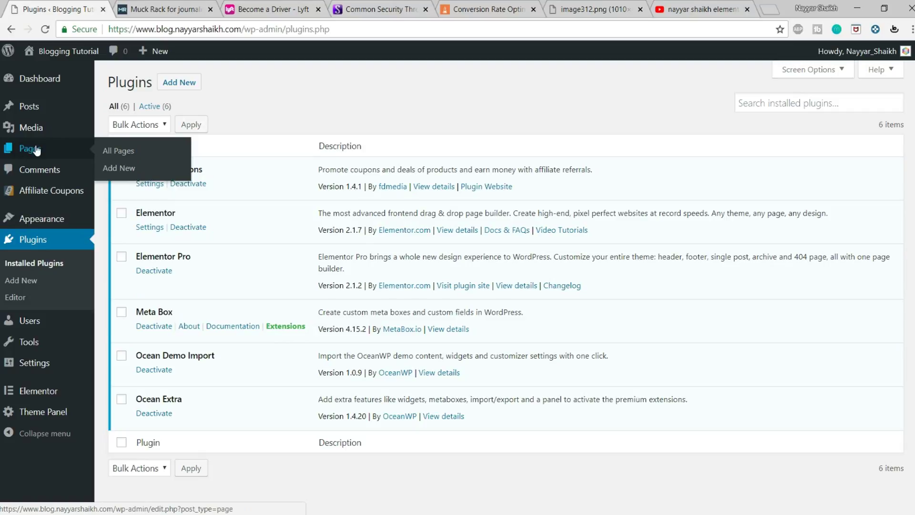
{"action": "left_click", "coordinate": [124, 168]}
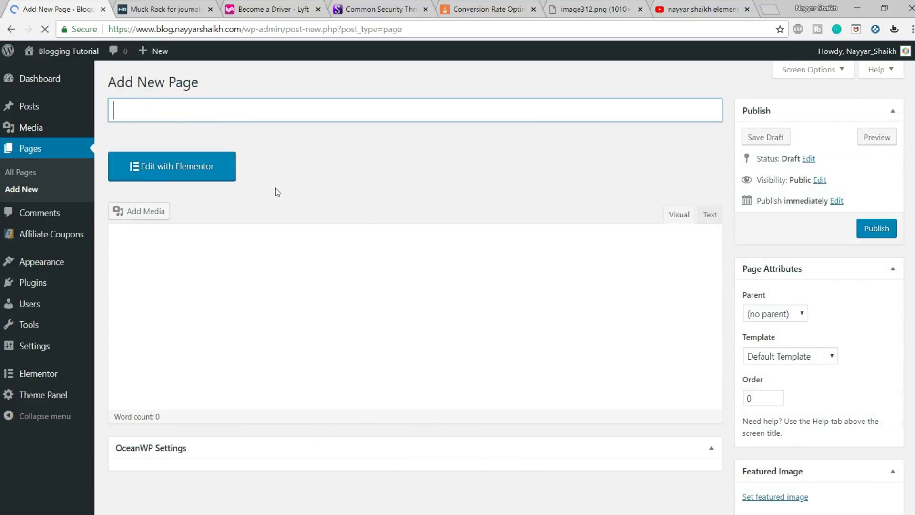
{"action": "type", "text": "Landing page"}
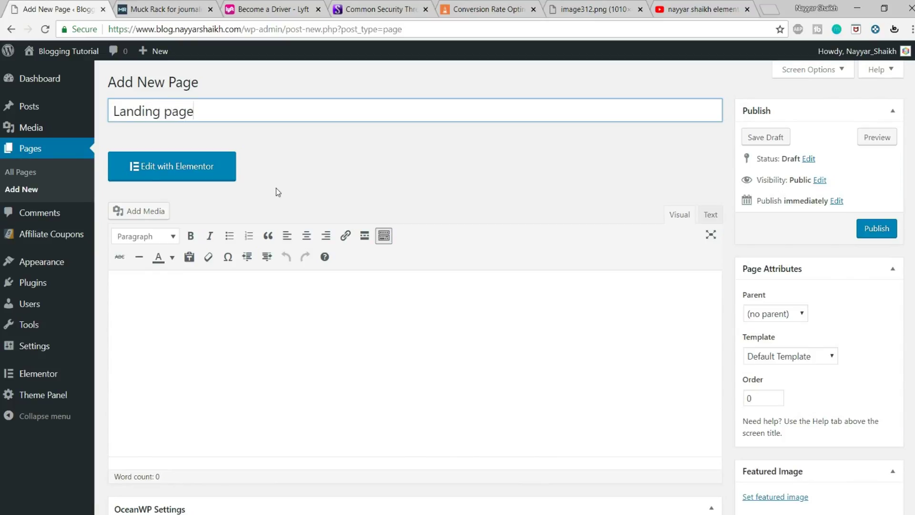
{"action": "left_click", "coordinate": [478, 192]}
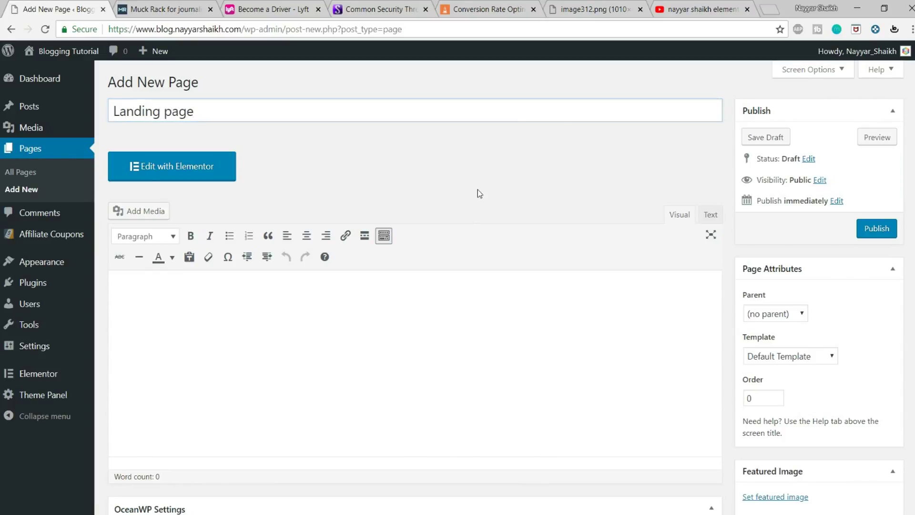
{"action": "left_click", "coordinate": [876, 229]}
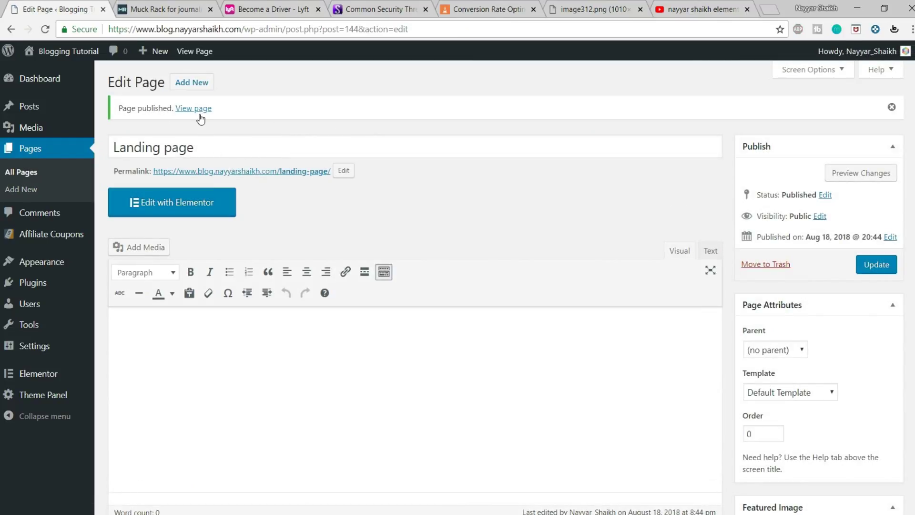
Open the published Landing page live in a new browser tab.
{"action": "right_click", "coordinate": [200, 108]}
{"action": "left_click", "coordinate": [213, 118]}
{"action": "left_click", "coordinate": [139, 9]}
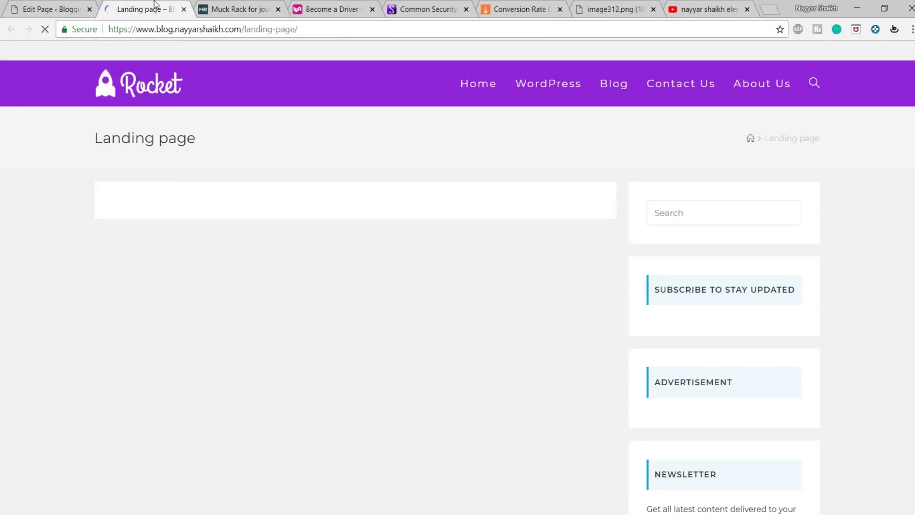
Scroll through the live Landing page and highlight its title, then return to Edit Page.
{"action": "scroll", "coordinate": [543, 204], "scroll_direction": "down", "scroll_amount": 10}
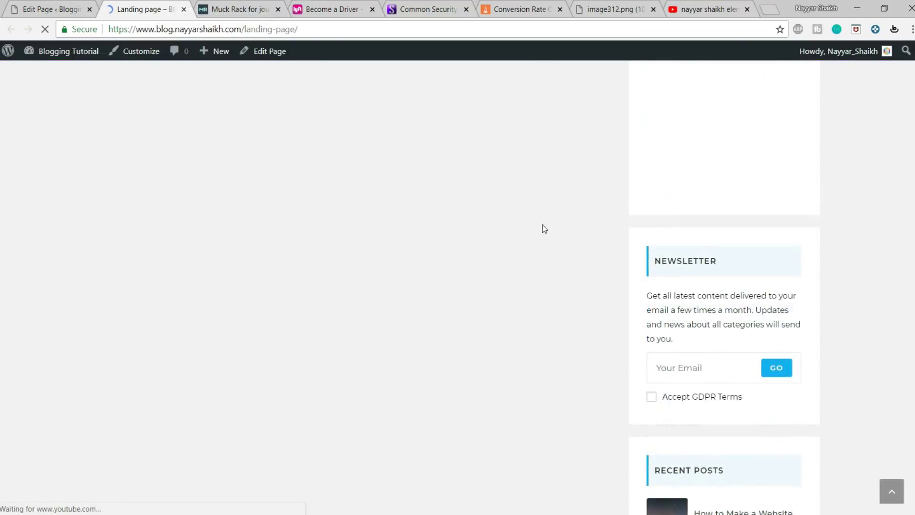
{"action": "scroll", "coordinate": [706, 301], "scroll_direction": "up", "scroll_amount": 10}
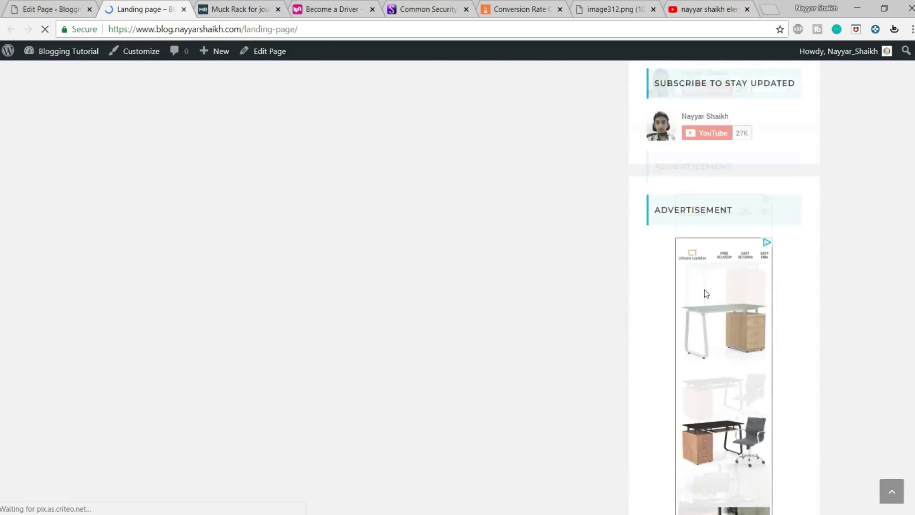
{"action": "scroll", "coordinate": [686, 217], "scroll_direction": "down", "scroll_amount": 2}
{"action": "scroll", "coordinate": [738, 194], "scroll_direction": "down", "scroll_amount": 8}
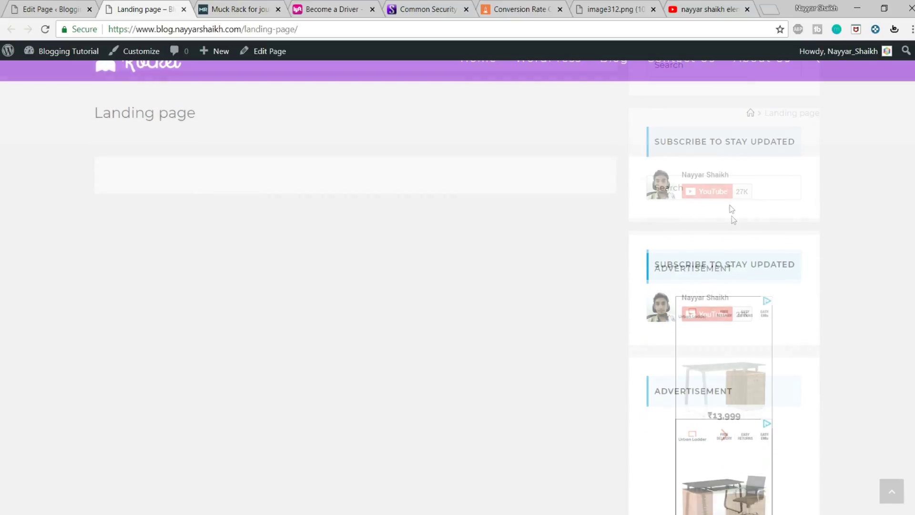
{"action": "scroll", "coordinate": [760, 273], "scroll_direction": "down", "scroll_amount": 8}
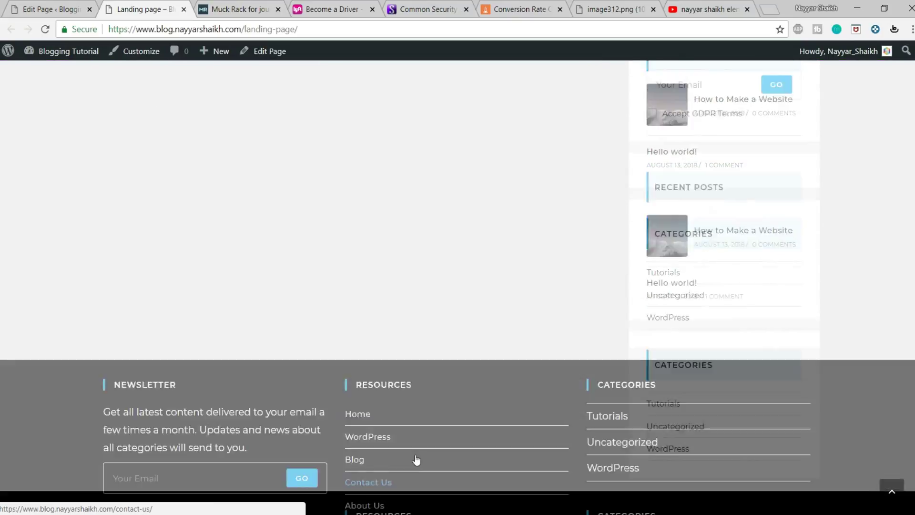
{"action": "scroll", "coordinate": [417, 458], "scroll_direction": "up", "scroll_amount": 15}
{"action": "left_click_drag", "start_coordinate": [94, 138], "coordinate": [300, 144]}
{"action": "left_click", "coordinate": [326, 149]}
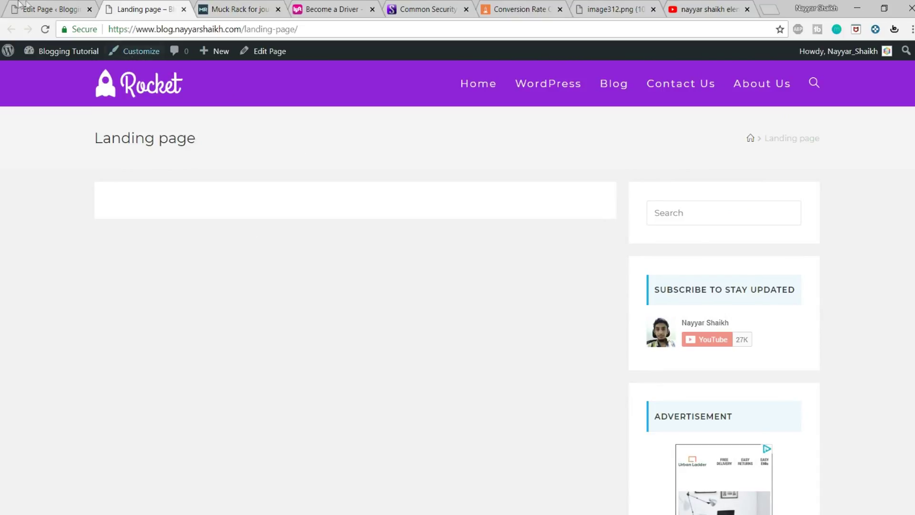
{"action": "scroll", "coordinate": [739, 247], "scroll_direction": "down", "scroll_amount": 4}
{"action": "scroll", "coordinate": [738, 244], "scroll_direction": "down", "scroll_amount": 18}
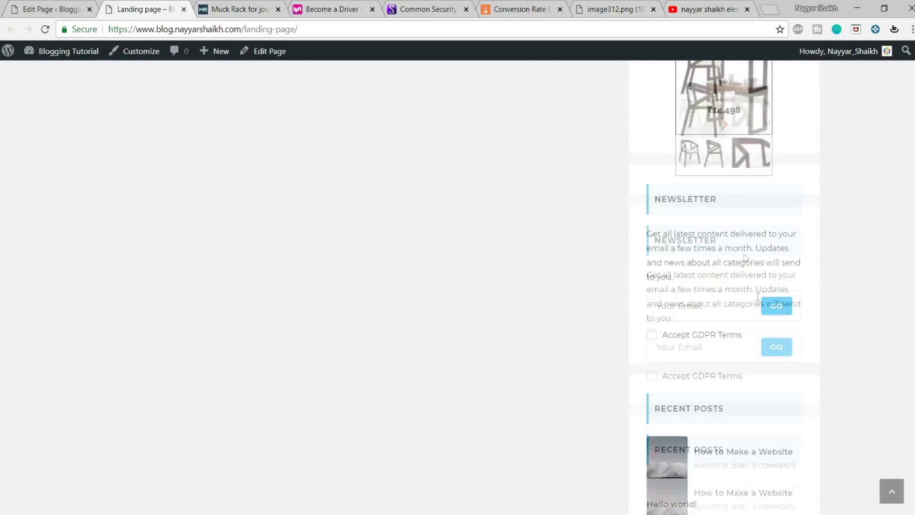
{"action": "scroll", "coordinate": [604, 388], "scroll_direction": "up", "scroll_amount": 16}
{"action": "scroll", "coordinate": [605, 388], "scroll_direction": "up", "scroll_amount": 6}
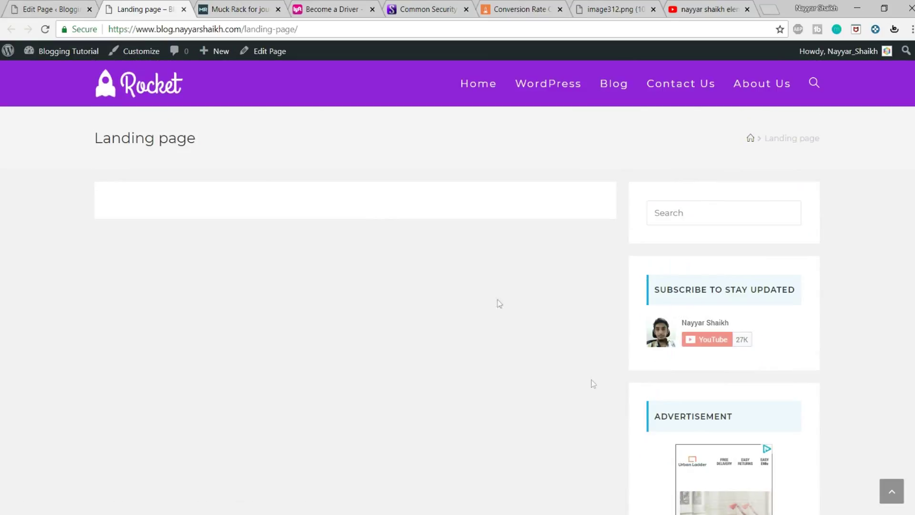
{"action": "left_click", "coordinate": [43, 5]}
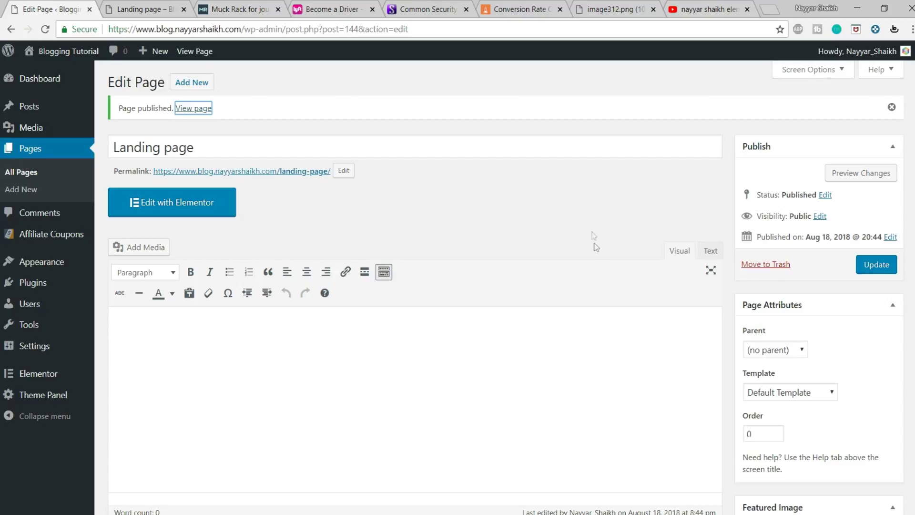
Set the page content layout to 100% Full Width and turn off its top and bottom margins.
{"action": "scroll", "coordinate": [592, 232], "scroll_direction": "down", "scroll_amount": 3}
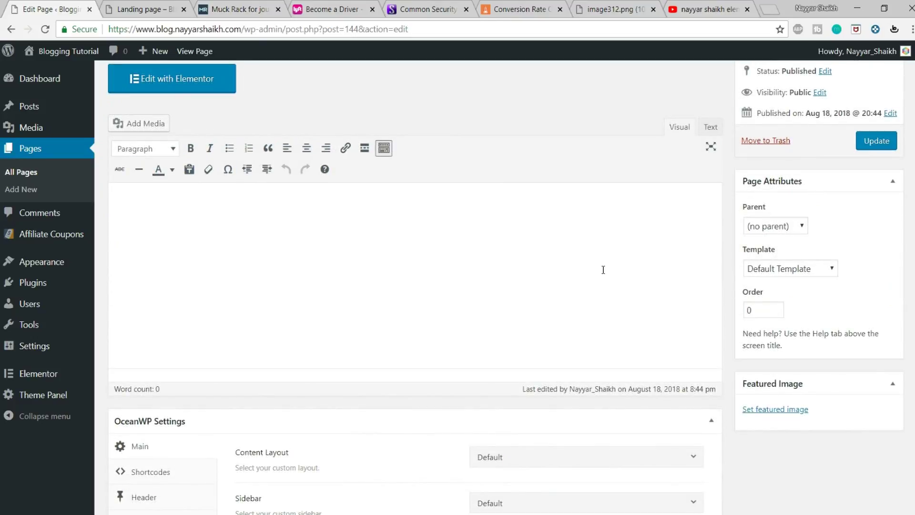
{"action": "scroll", "coordinate": [603, 270], "scroll_direction": "down", "scroll_amount": 4}
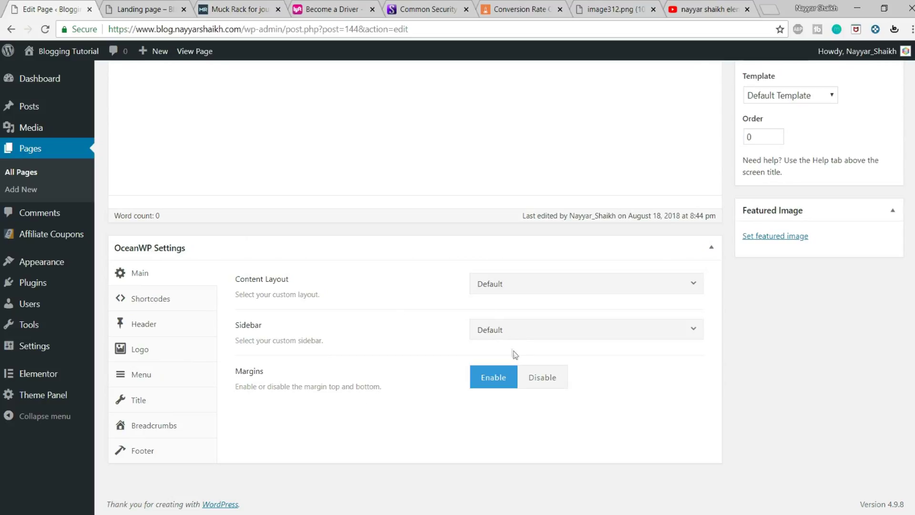
{"action": "left_click", "coordinate": [566, 287]}
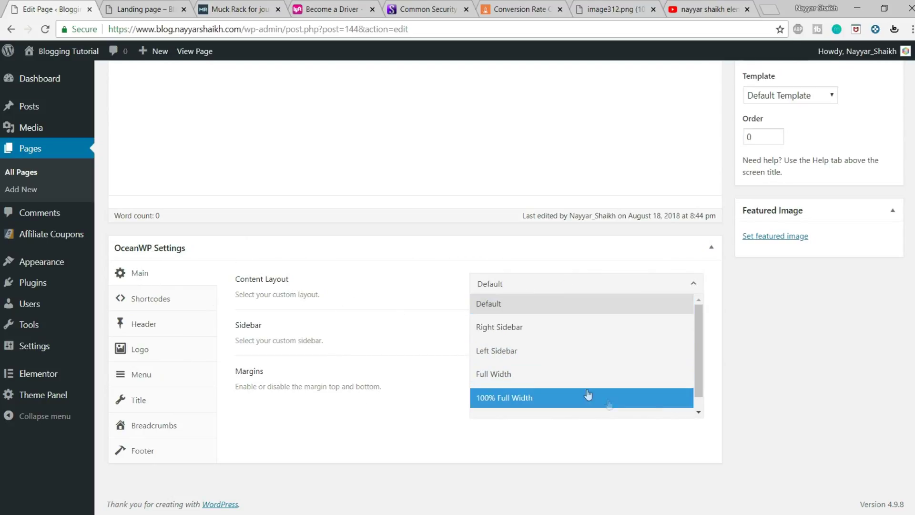
{"action": "left_click", "coordinate": [550, 377]}
{"action": "left_click", "coordinate": [534, 292]}
{"action": "left_click", "coordinate": [527, 401]}
{"action": "left_click", "coordinate": [555, 382]}
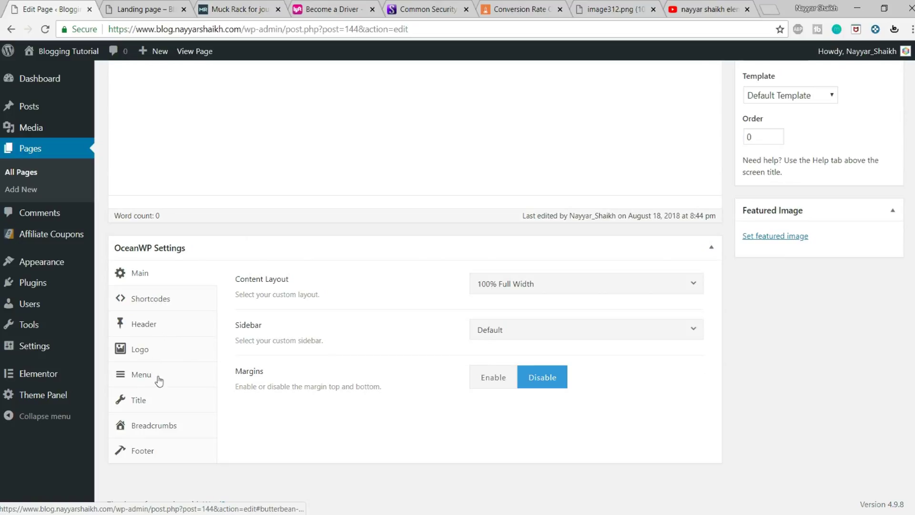
Disable the page title, footer widgets area and copyright area for this page.
{"action": "left_click", "coordinate": [165, 402]}
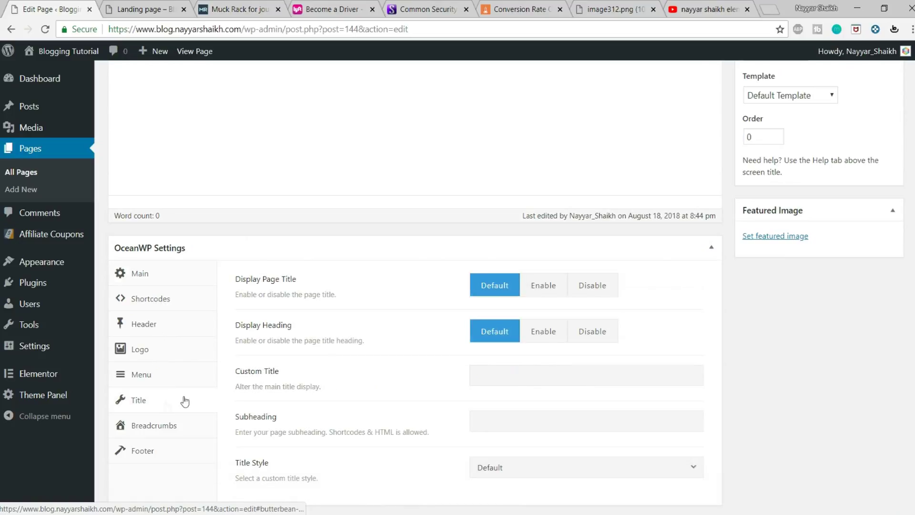
{"action": "left_click", "coordinate": [607, 293]}
{"action": "left_click", "coordinate": [160, 452]}
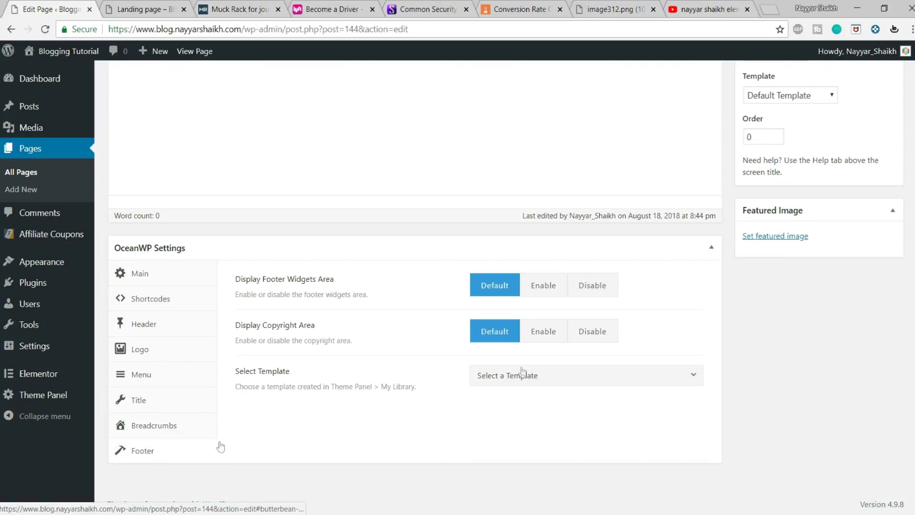
{"action": "left_click", "coordinate": [603, 288]}
{"action": "left_click", "coordinate": [604, 331]}
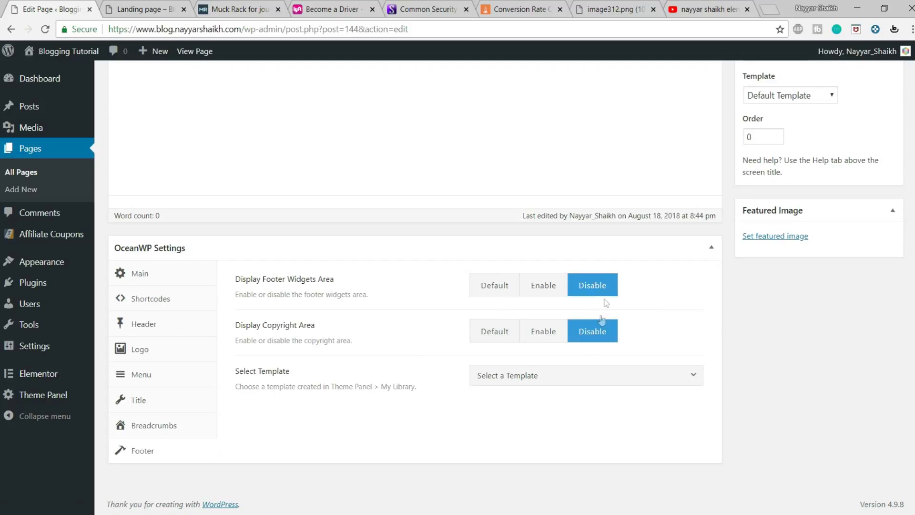
{"action": "scroll", "coordinate": [673, 407], "scroll_direction": "up", "scroll_amount": 6}
Update the page and reload the live Landing page tab to see the changes.
{"action": "left_click", "coordinate": [877, 265]}
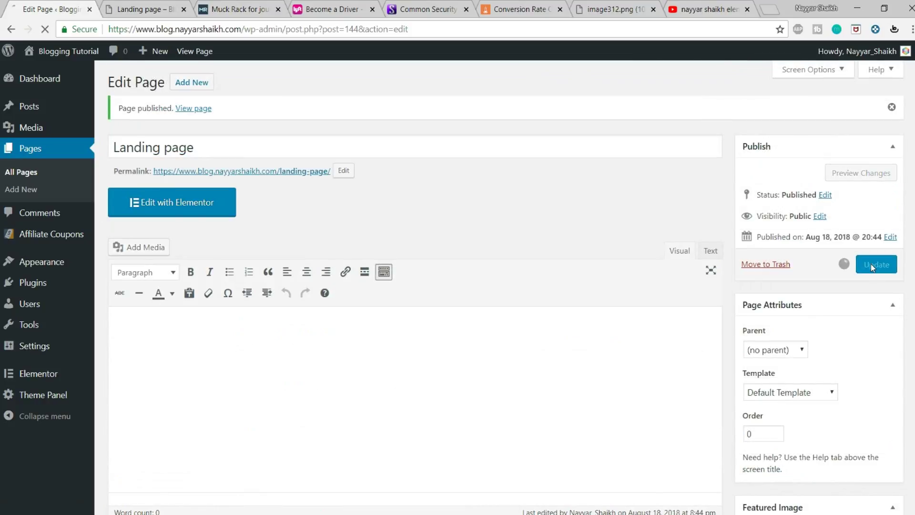
{"action": "left_click", "coordinate": [132, 5]}
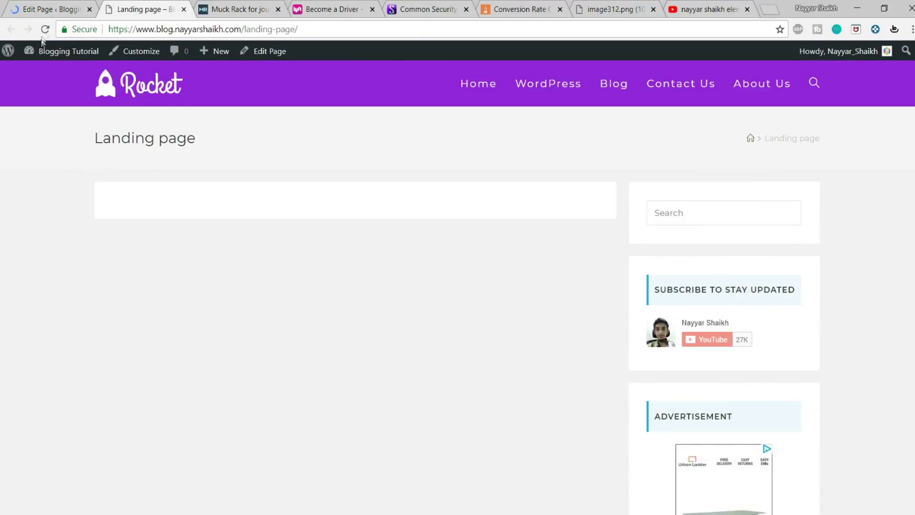
{"action": "key", "text": "F5"}
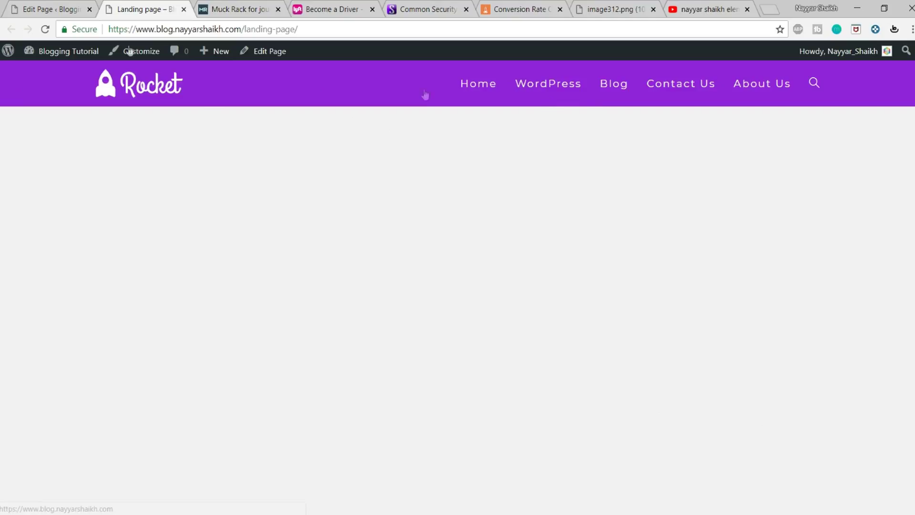
In the page's OceanWP Header settings, disable the top bar and the site header.
{"action": "left_click", "coordinate": [45, 6]}
{"action": "scroll", "coordinate": [327, 332], "scroll_direction": "down", "scroll_amount": 5}
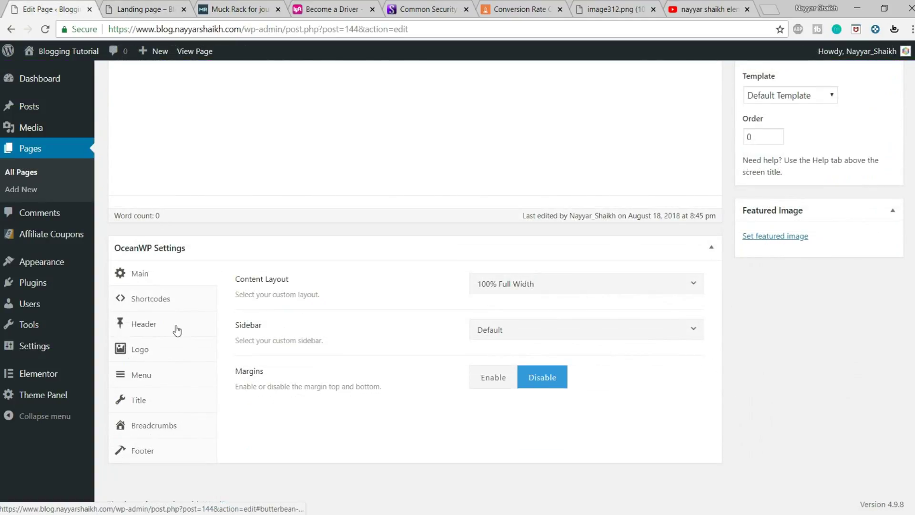
{"action": "left_click", "coordinate": [175, 329]}
{"action": "left_click", "coordinate": [598, 295]}
{"action": "left_click", "coordinate": [604, 336]}
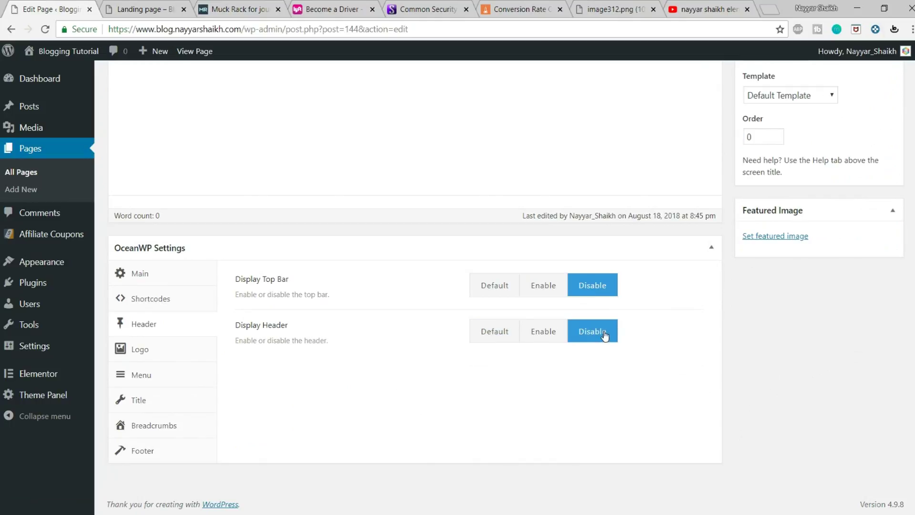
{"action": "scroll", "coordinate": [665, 412], "scroll_direction": "up", "scroll_amount": 10}
Update the page, reload the live Landing page to confirm it is blank, then return to Edit Page.
{"action": "left_click", "coordinate": [876, 264]}
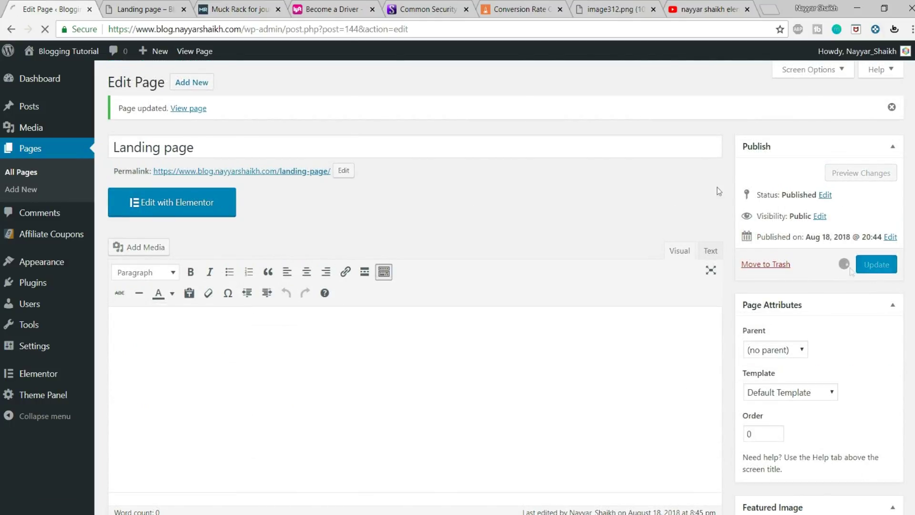
{"action": "left_click", "coordinate": [139, 9]}
{"action": "left_click", "coordinate": [45, 29]}
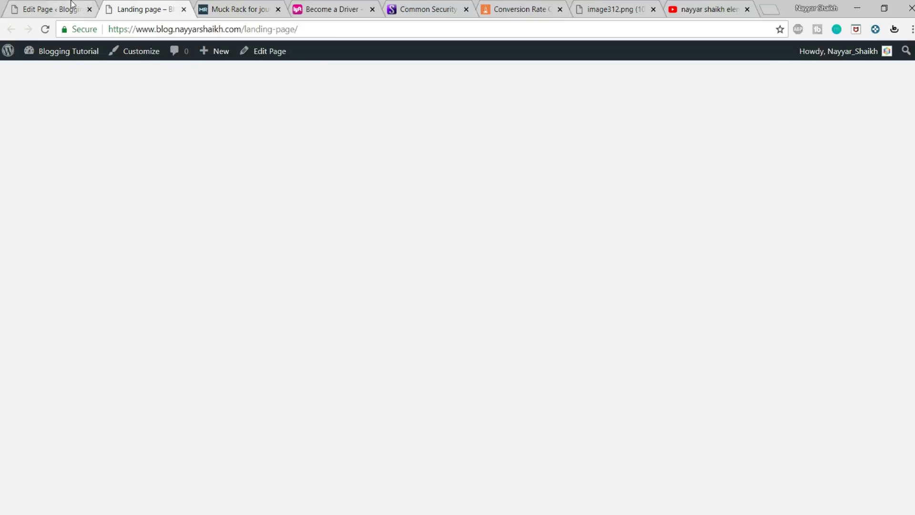
{"action": "left_click", "coordinate": [72, 9]}
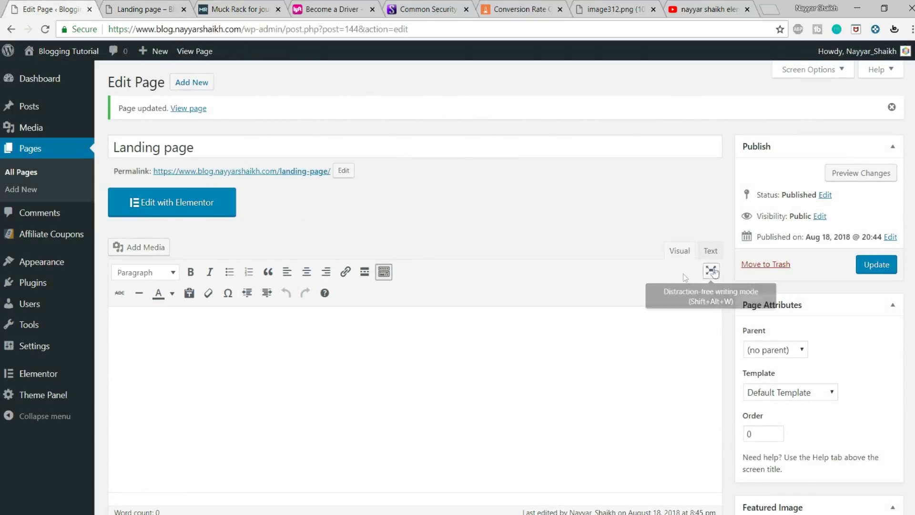
Open the Landing page with Edit with Elementor.
{"action": "left_click", "coordinate": [172, 207]}
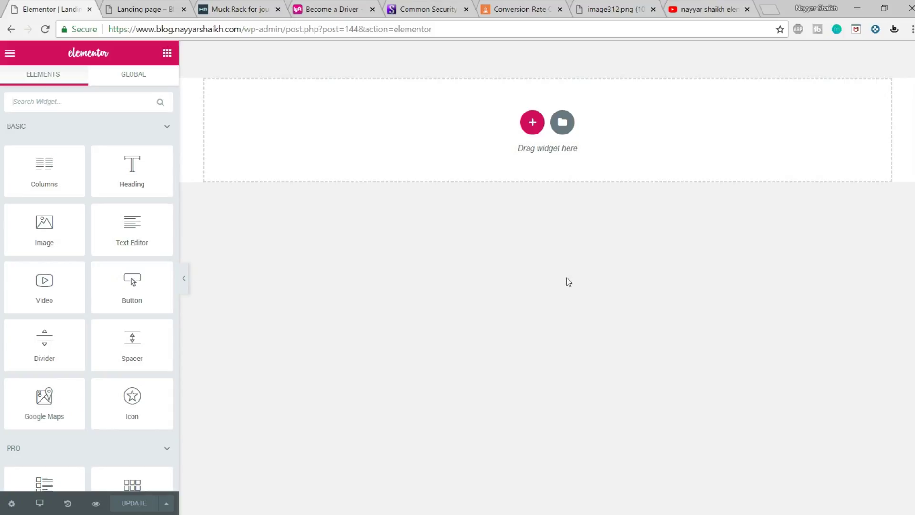
Open the template Library and scroll the Pages tab down to the Landing Page – Mobile App templates.
{"action": "left_click", "coordinate": [563, 123]}
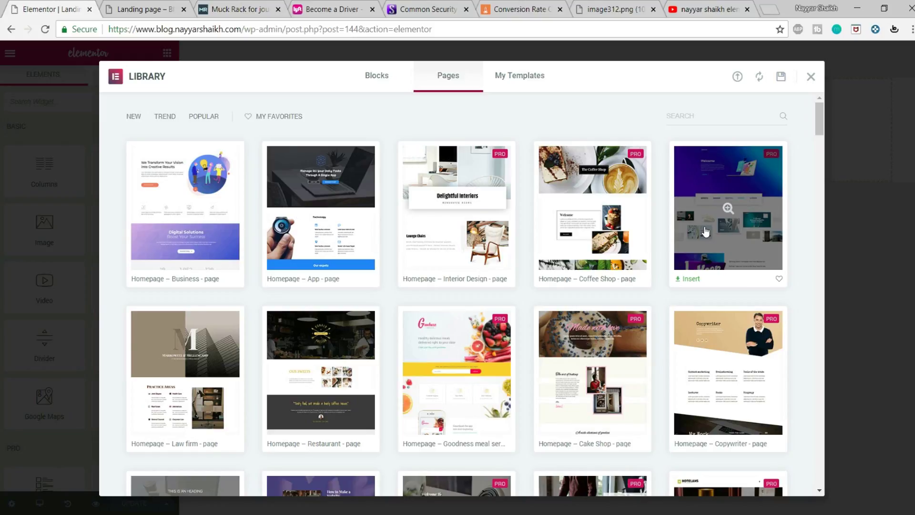
{"action": "scroll", "coordinate": [706, 232], "scroll_direction": "down", "scroll_amount": 6}
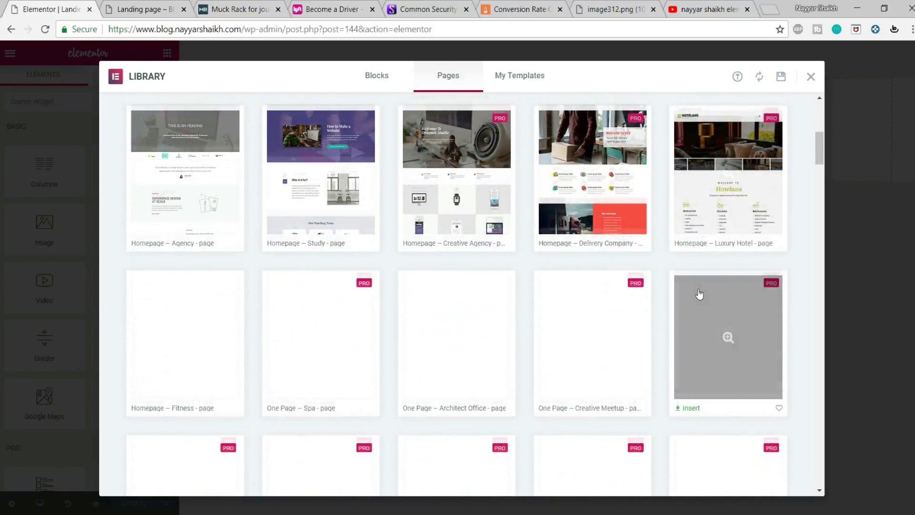
{"action": "scroll", "coordinate": [700, 294], "scroll_direction": "up", "scroll_amount": 8}
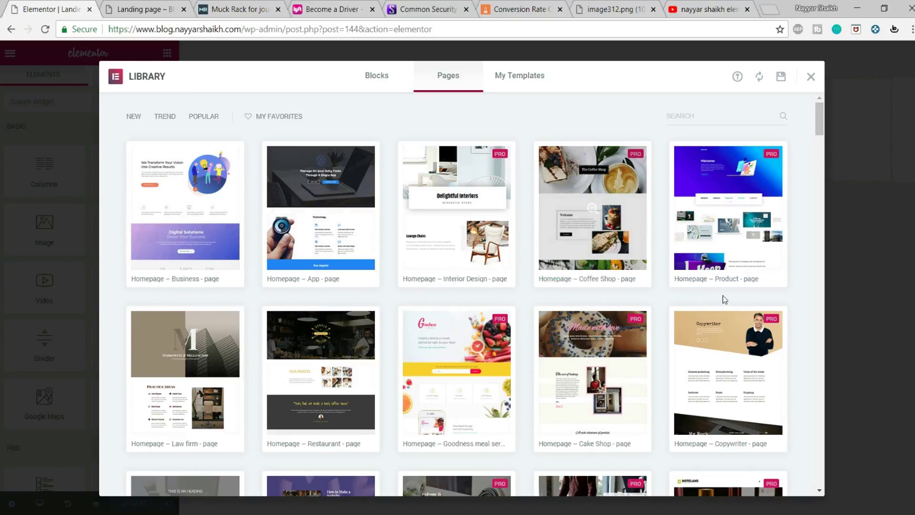
{"action": "scroll", "coordinate": [725, 299], "scroll_direction": "down", "scroll_amount": 6}
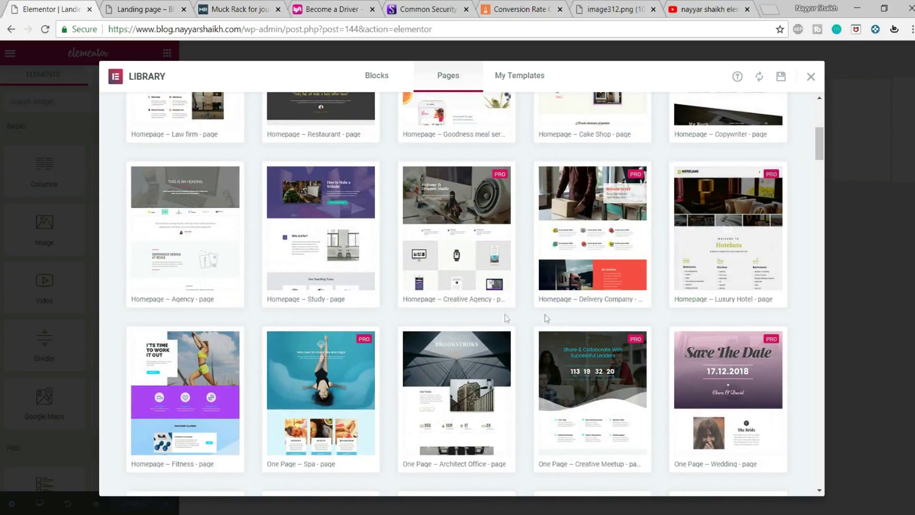
{"action": "scroll", "coordinate": [348, 317], "scroll_direction": "down", "scroll_amount": 3}
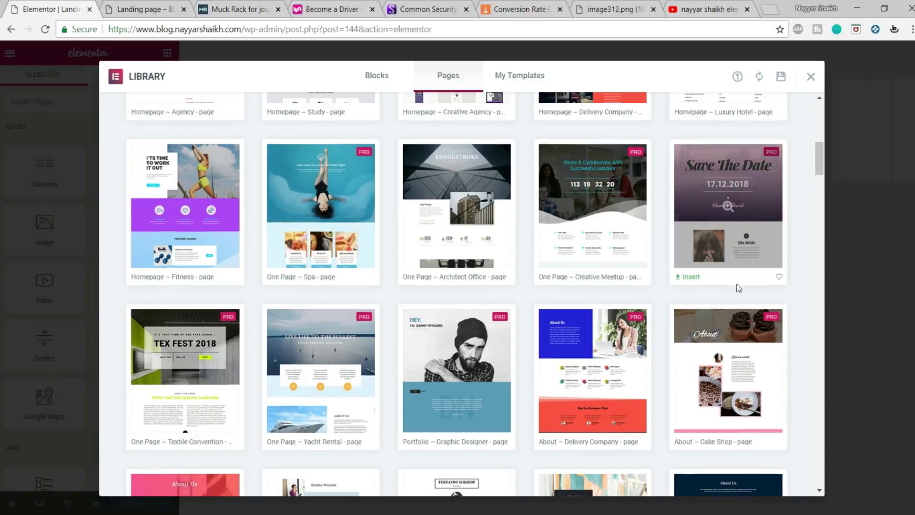
{"action": "scroll", "coordinate": [737, 284], "scroll_direction": "down", "scroll_amount": 7}
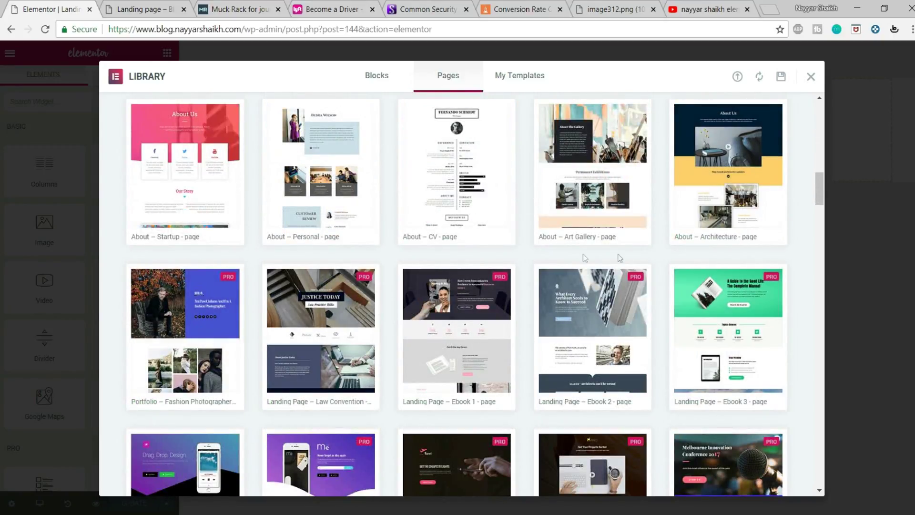
{"action": "scroll", "coordinate": [585, 257], "scroll_direction": "down", "scroll_amount": 5}
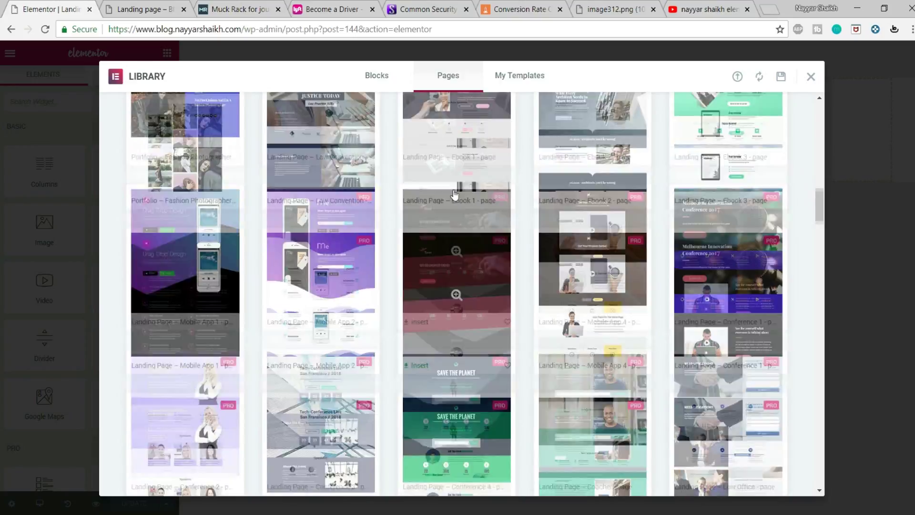
{"action": "scroll", "coordinate": [304, 229], "scroll_direction": "up", "scroll_amount": 4}
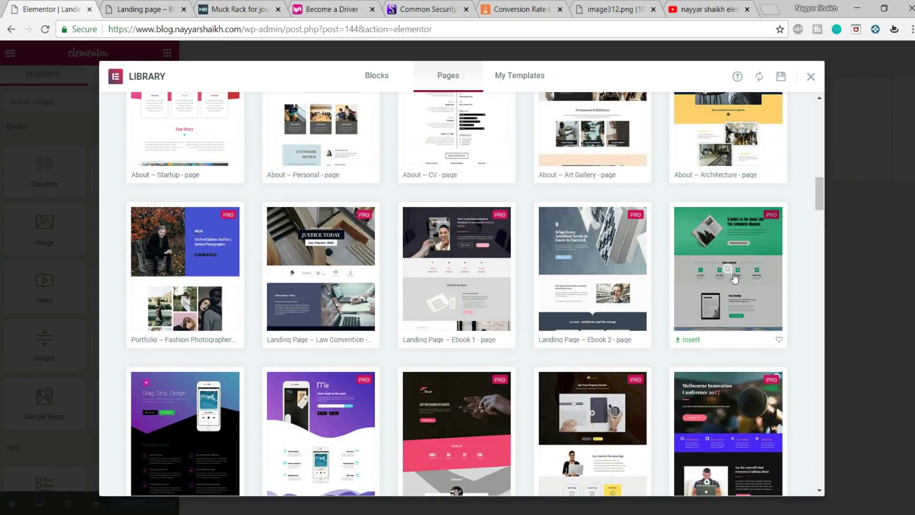
{"action": "scroll", "coordinate": [735, 278], "scroll_direction": "down", "scroll_amount": 3}
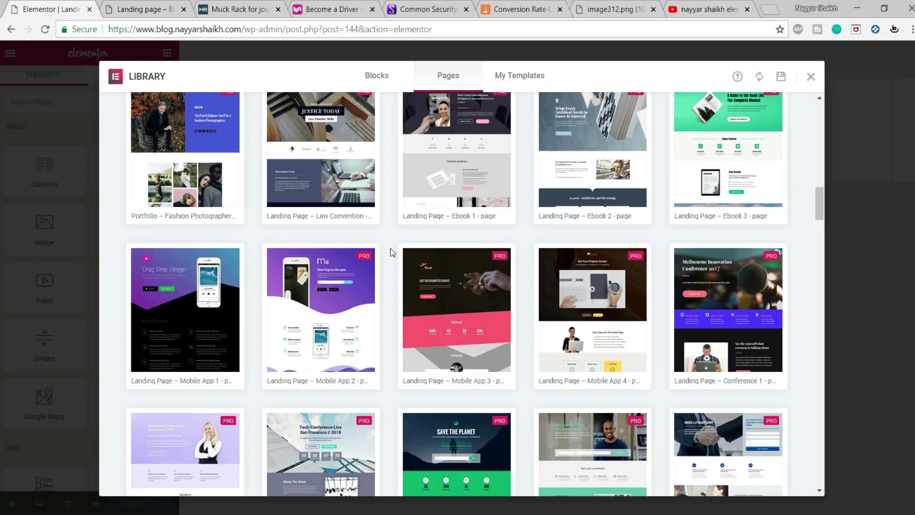
{"action": "scroll", "coordinate": [390, 252], "scroll_direction": "down", "scroll_amount": 2}
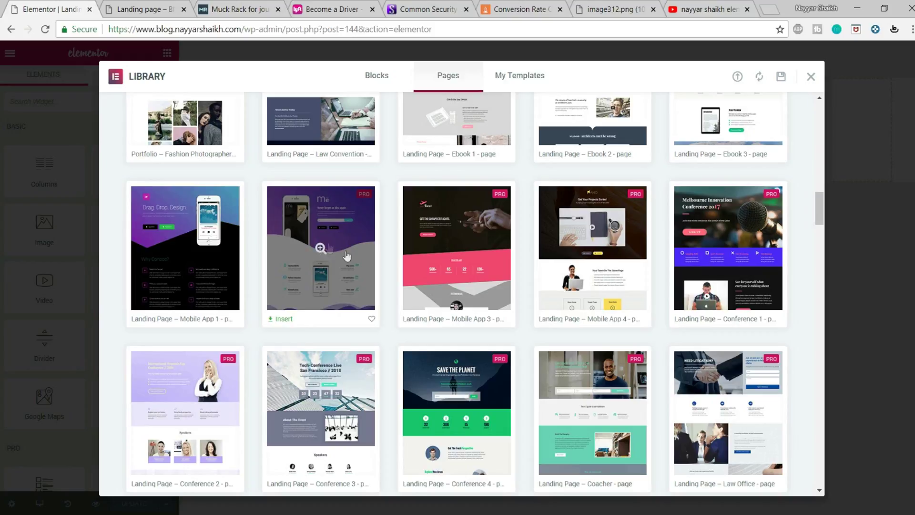
Insert Landing Page – Mobile App 2, preview it, and delete the hero section's phone image.
{"action": "left_click", "coordinate": [285, 319]}
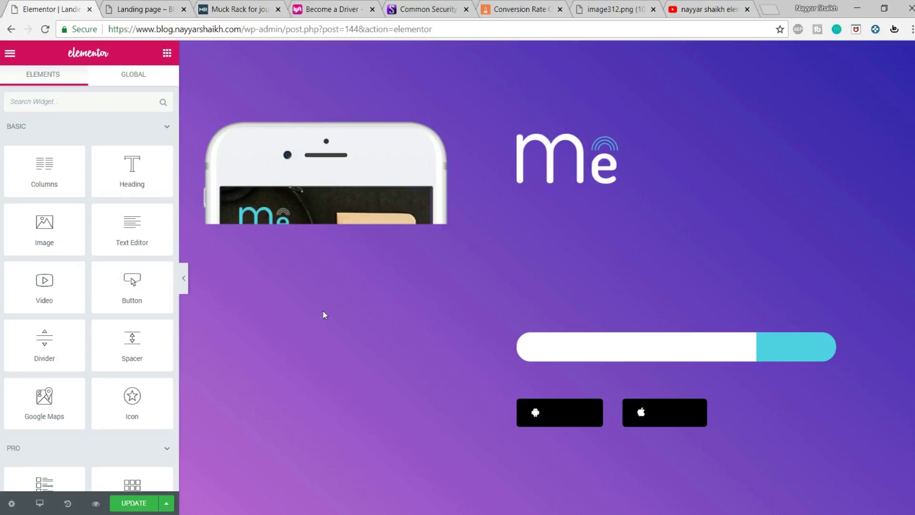
{"action": "scroll", "coordinate": [614, 308], "scroll_direction": "down", "scroll_amount": 6}
{"action": "scroll", "coordinate": [618, 322], "scroll_direction": "down", "scroll_amount": 20}
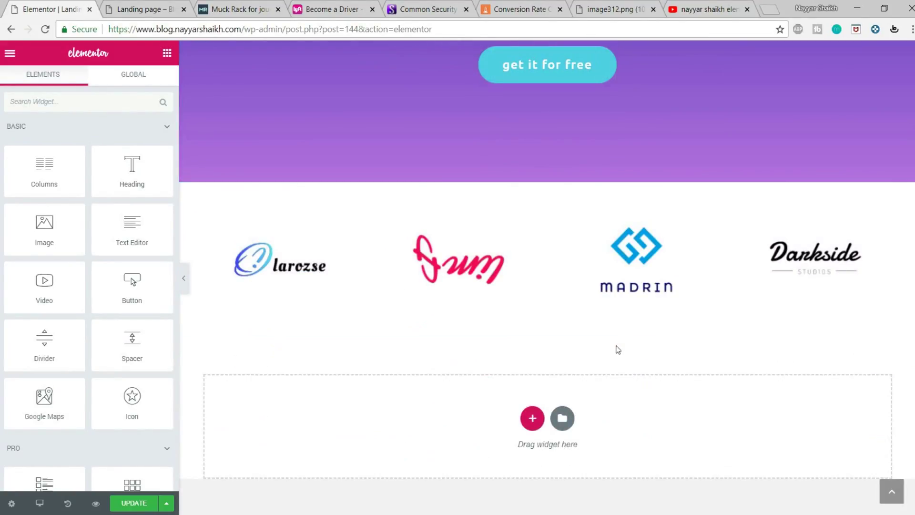
{"action": "scroll", "coordinate": [619, 350], "scroll_direction": "up", "scroll_amount": 20}
{"action": "scroll", "coordinate": [619, 355], "scroll_direction": "up", "scroll_amount": 7}
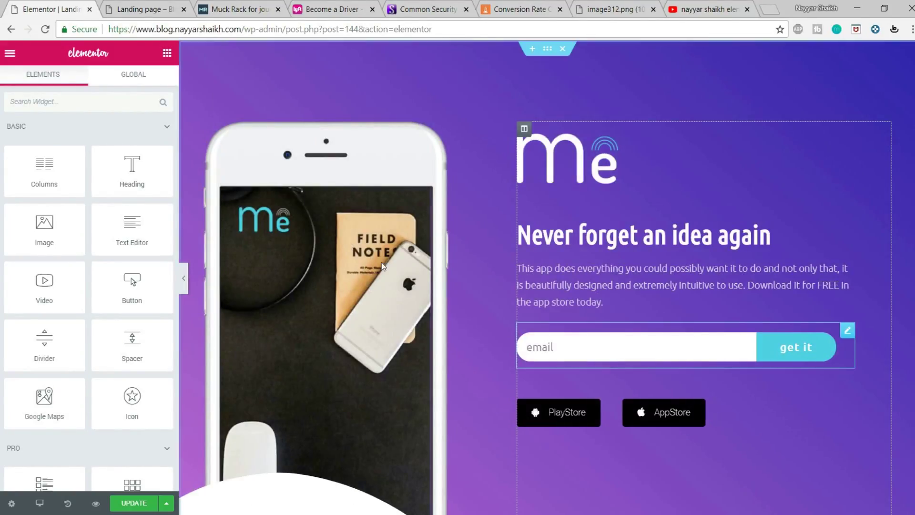
{"action": "left_click", "coordinate": [184, 278]}
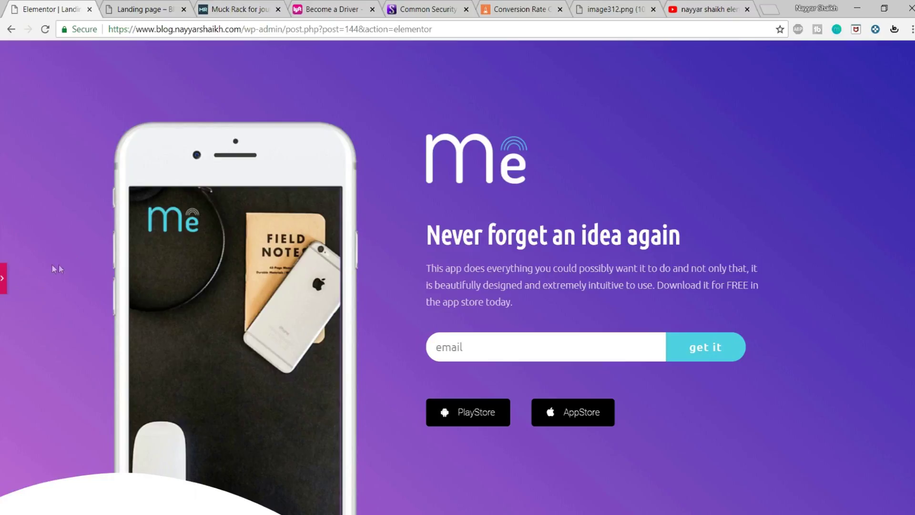
{"action": "left_click", "coordinate": [3, 279]}
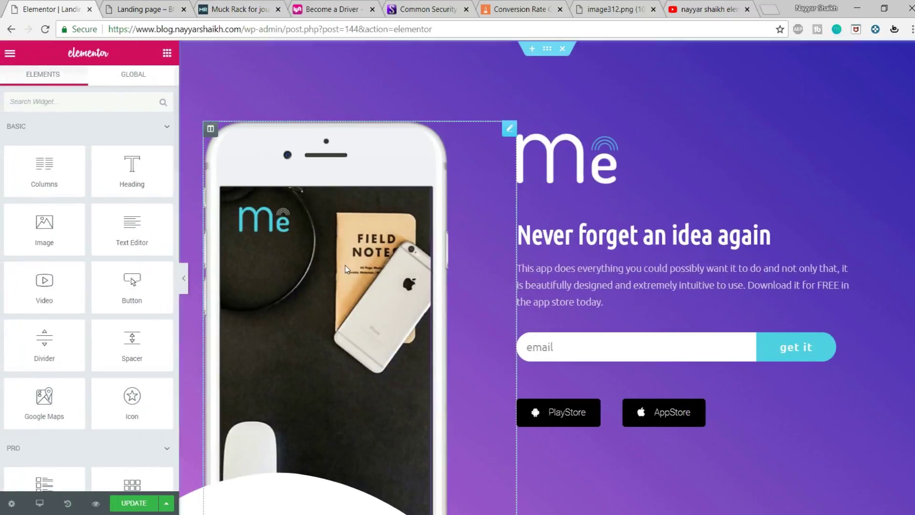
{"action": "left_click", "coordinate": [323, 238]}
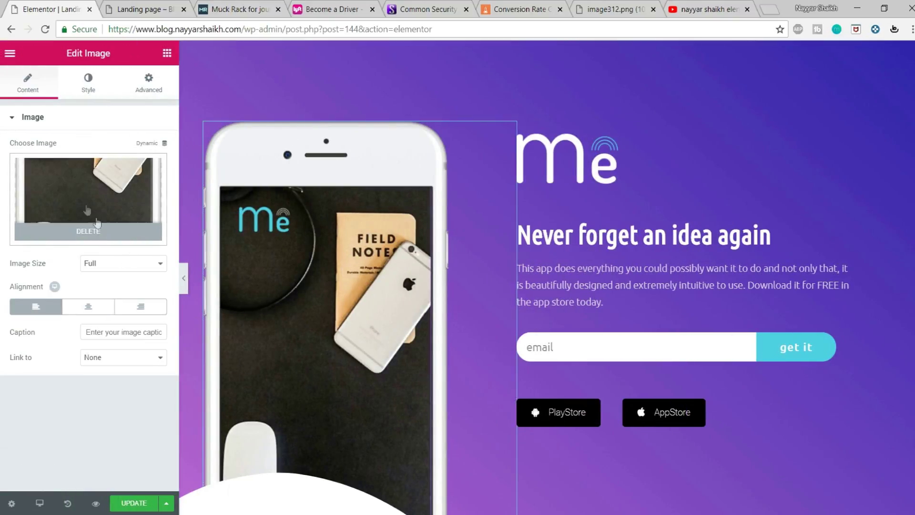
{"action": "left_click", "coordinate": [98, 231]}
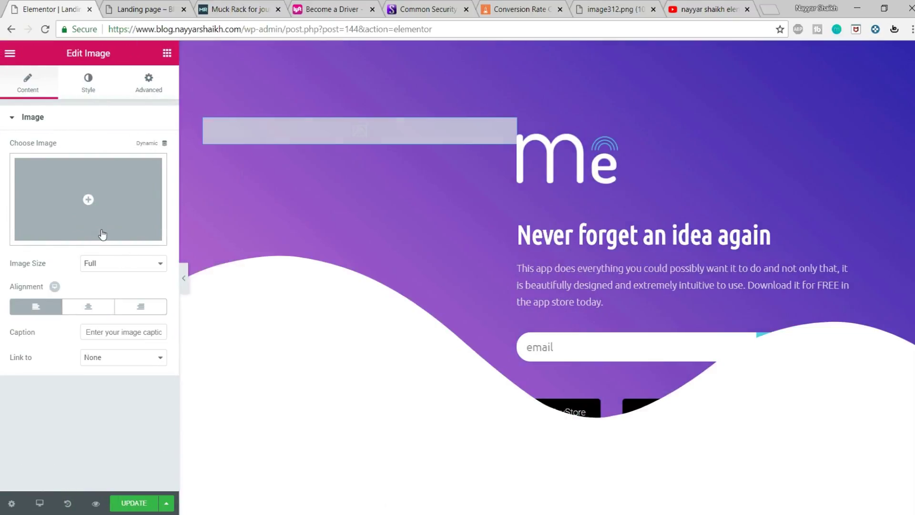
Choose iPhone1-1.png from the media library and insert it as the hero phone mockup.
{"action": "left_click", "coordinate": [87, 201]}
{"action": "scroll", "coordinate": [654, 319], "scroll_direction": "down", "scroll_amount": 1}
{"action": "scroll", "coordinate": [653, 320], "scroll_direction": "down", "scroll_amount": 3}
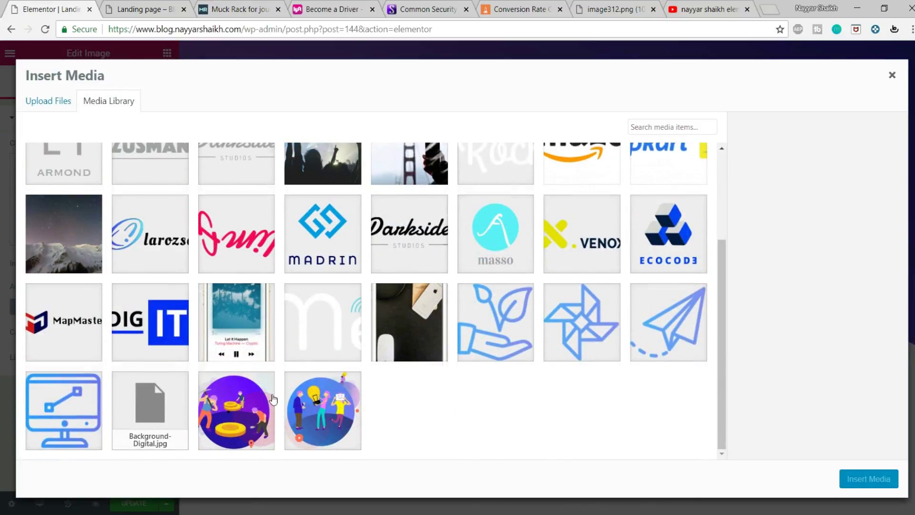
{"action": "scroll", "coordinate": [273, 400], "scroll_direction": "up", "scroll_amount": 3}
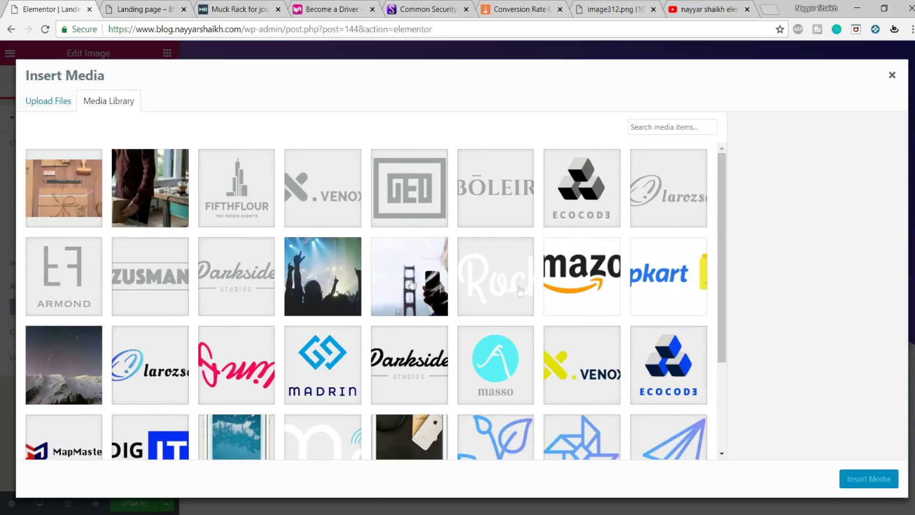
{"action": "scroll", "coordinate": [313, 305], "scroll_direction": "down", "scroll_amount": 3}
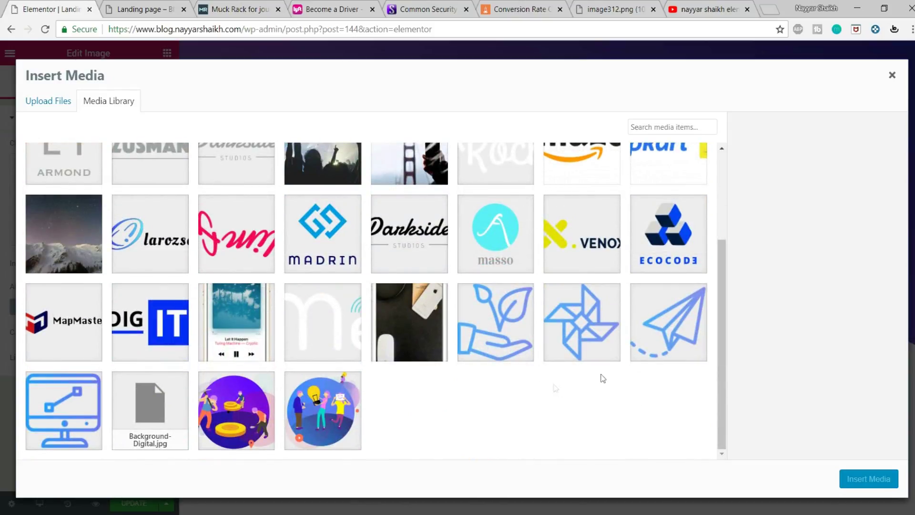
{"action": "scroll", "coordinate": [607, 374], "scroll_direction": "up", "scroll_amount": 2}
{"action": "scroll", "coordinate": [562, 380], "scroll_direction": "down", "scroll_amount": 2}
{"action": "left_click", "coordinate": [237, 344]}
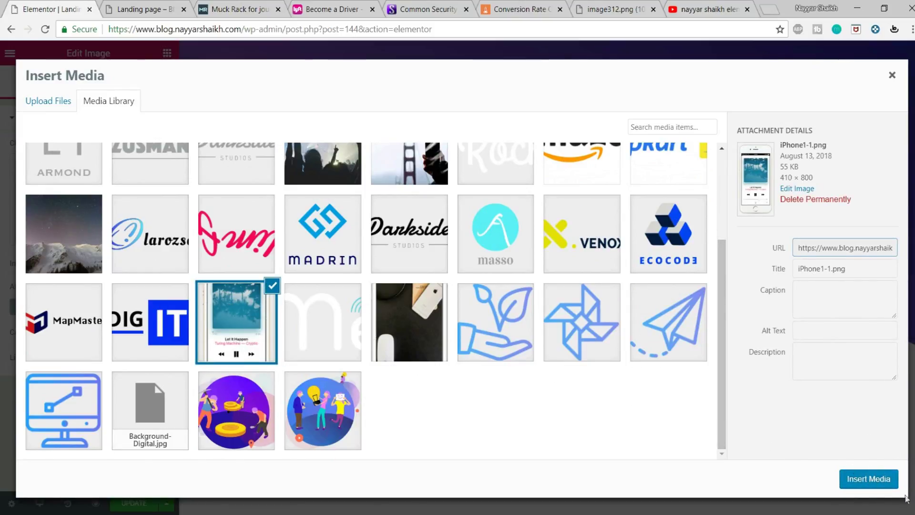
{"action": "left_click", "coordinate": [869, 478]}
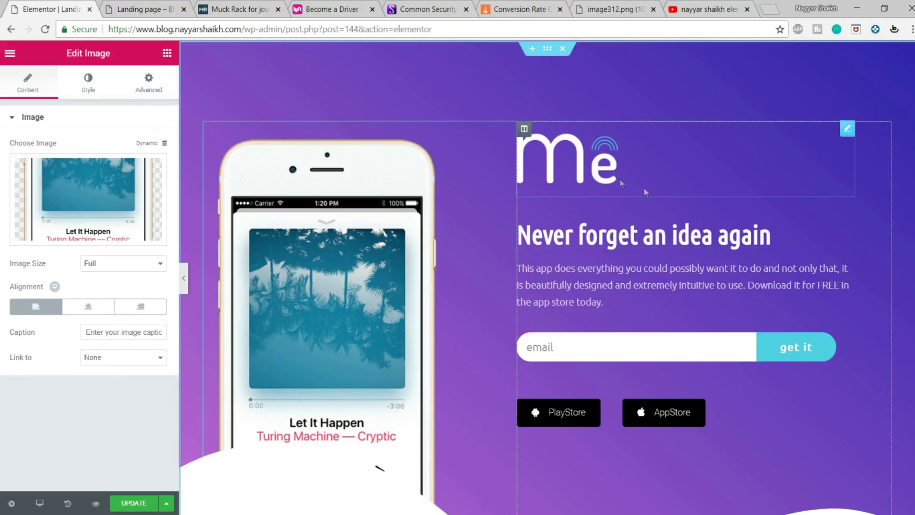
Delete the 'me' logo from the page, then undo to restore it.
{"action": "left_click", "coordinate": [581, 165]}
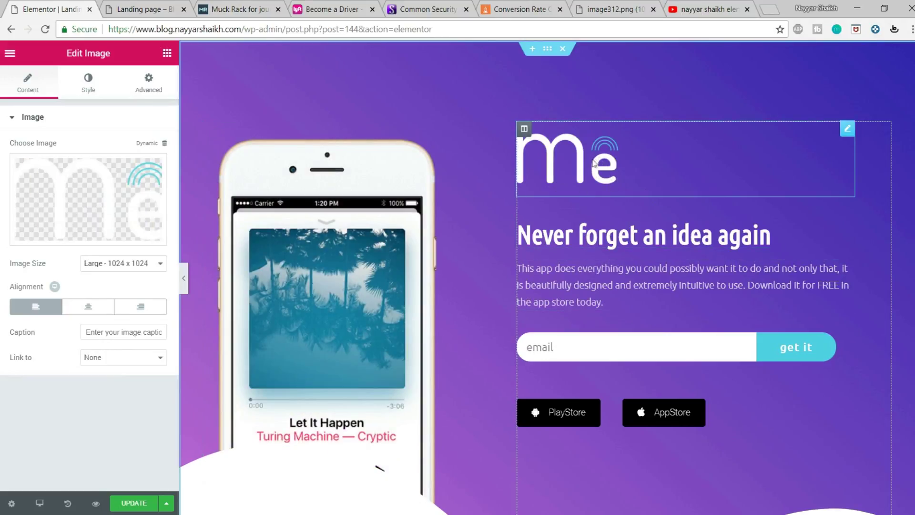
{"action": "right_click", "coordinate": [593, 151]}
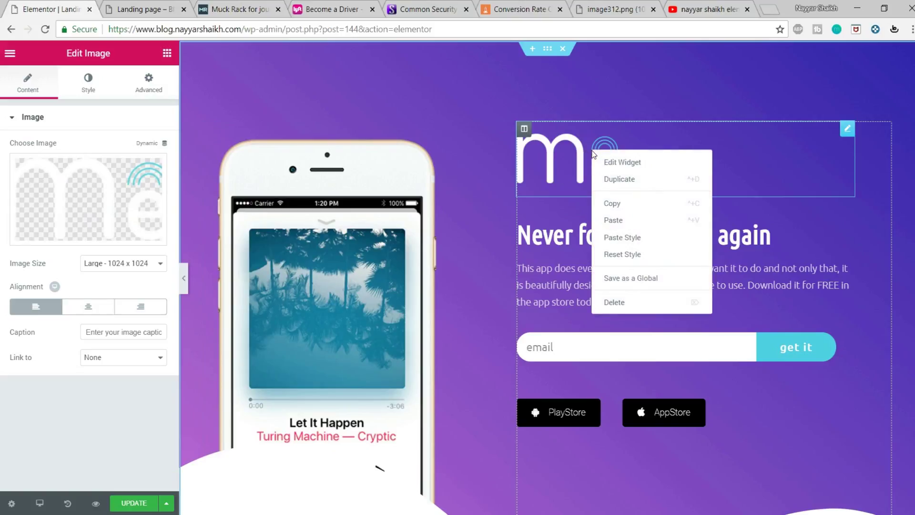
{"action": "left_click", "coordinate": [653, 303]}
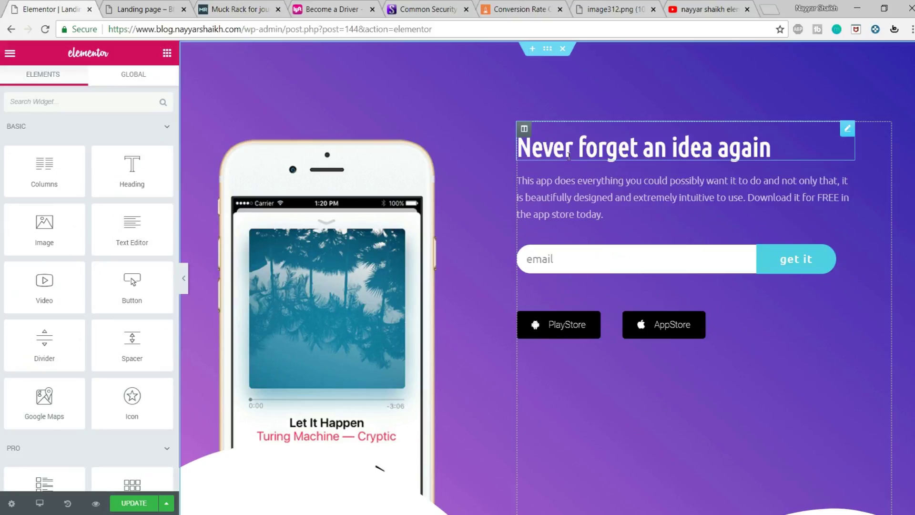
{"action": "key", "text": "ctrl+z"}
Replace the hero heading with 'FREE! eCommerce Course', then switch to the YouTube tab.
{"action": "left_click", "coordinate": [663, 237]}
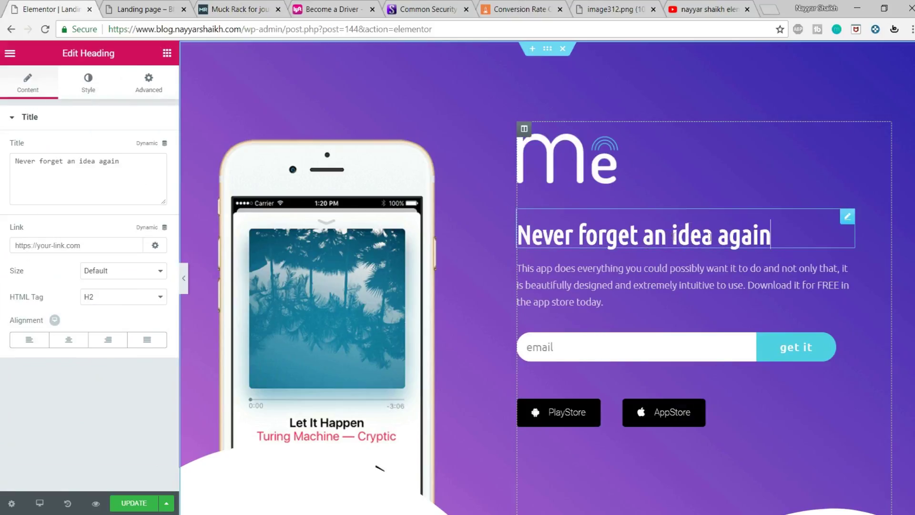
{"action": "key", "text": "ctrl+a"}
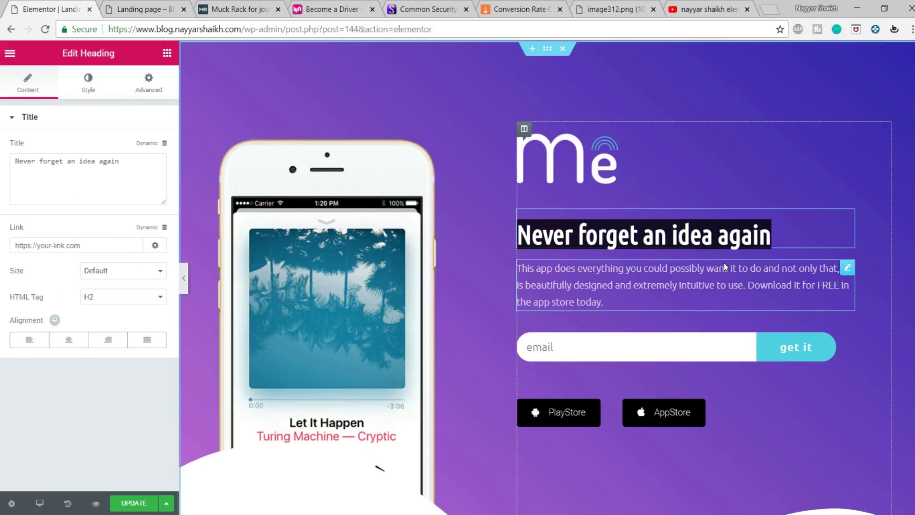
{"action": "type", "text": "FRE"}
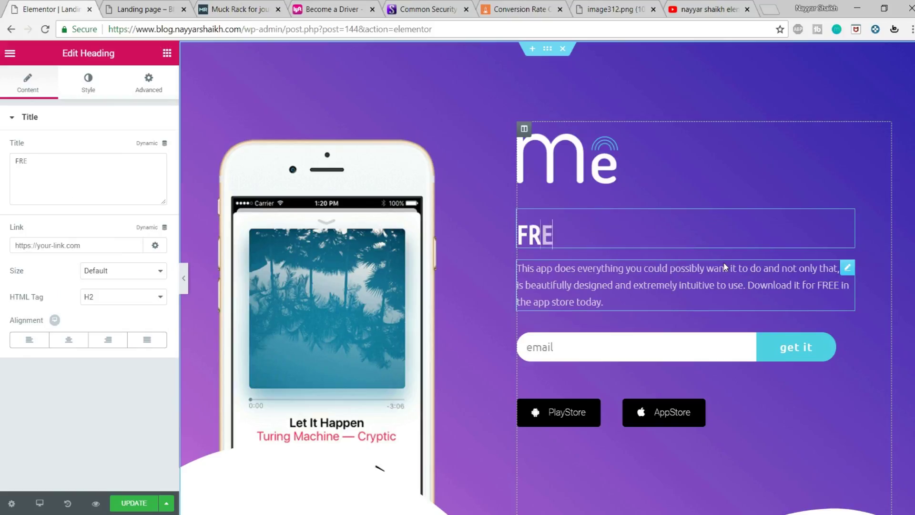
{"action": "type", "text": "E!"}
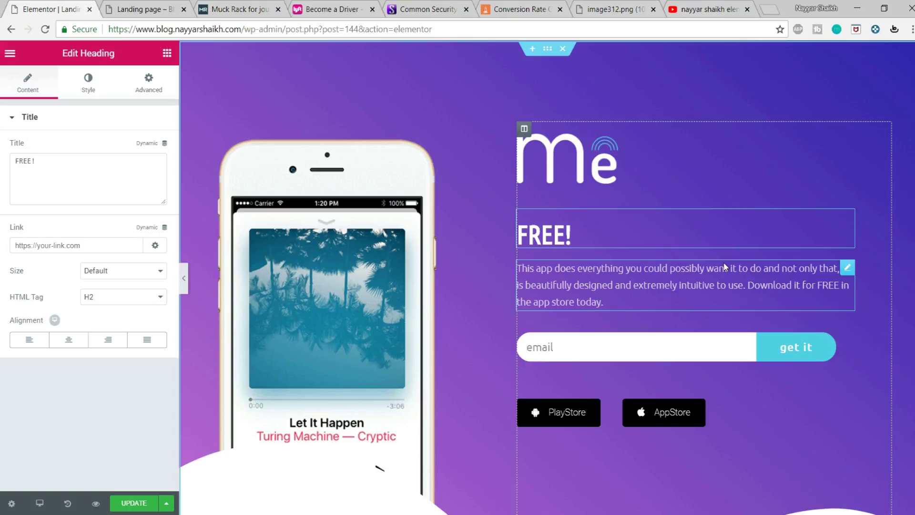
{"action": "type", "text": "P"}
{"action": "key", "text": "BackSpace"}
{"action": "type", "text": "eCo"}
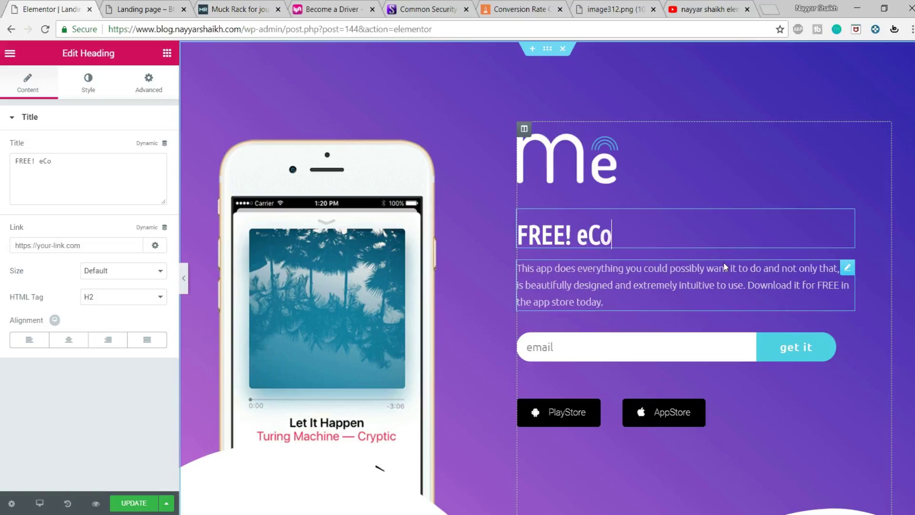
{"action": "type", "text": "mmerce Course"}
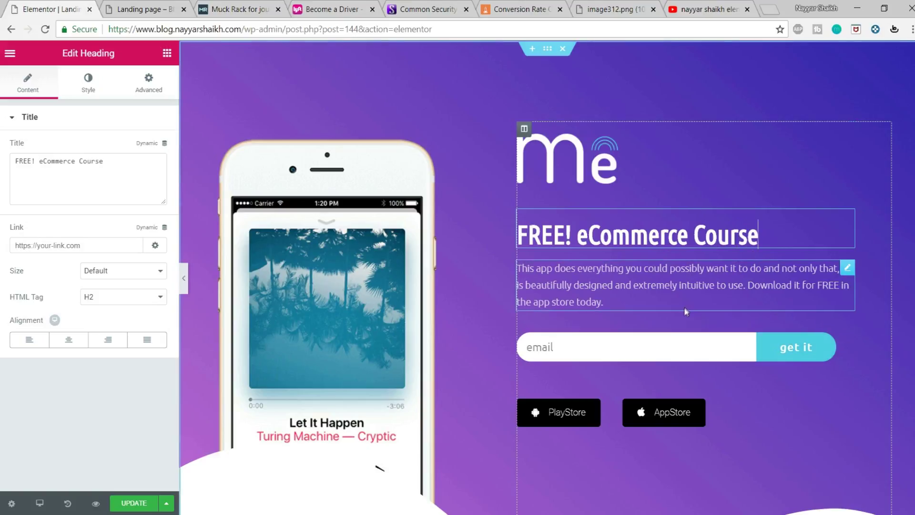
{"action": "left_click", "coordinate": [686, 10]}
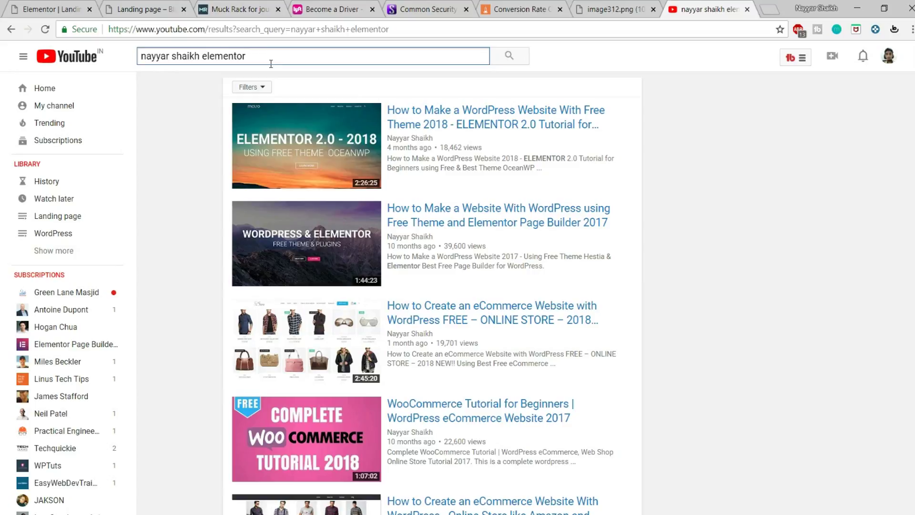
Scroll through YouTube's Elementor tutorial results, then return to the Elementor editor.
{"action": "scroll", "coordinate": [648, 258], "scroll_direction": "down", "scroll_amount": 1}
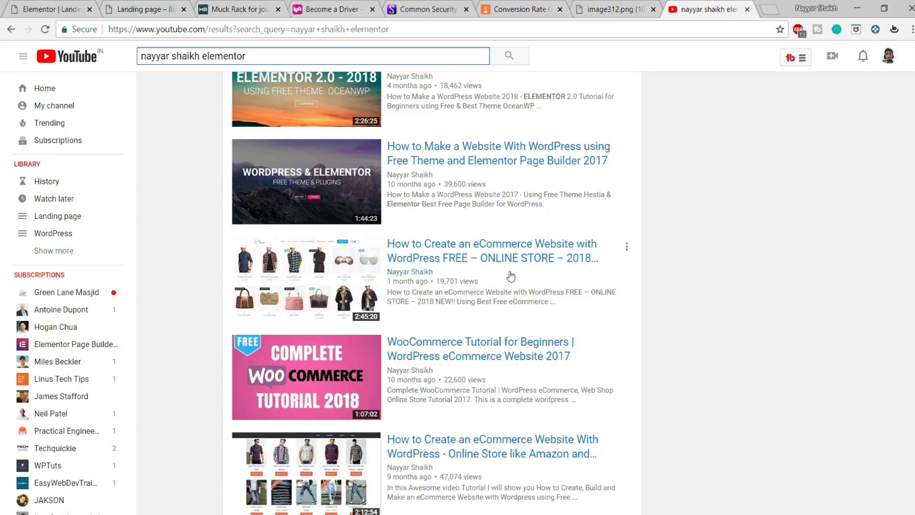
{"action": "scroll", "coordinate": [718, 286], "scroll_direction": "up", "scroll_amount": 1}
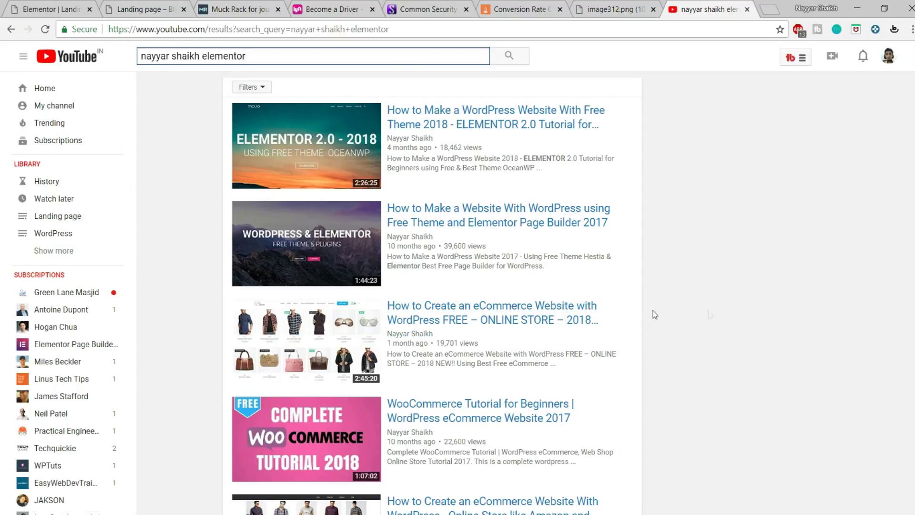
{"action": "left_click", "coordinate": [78, 6]}
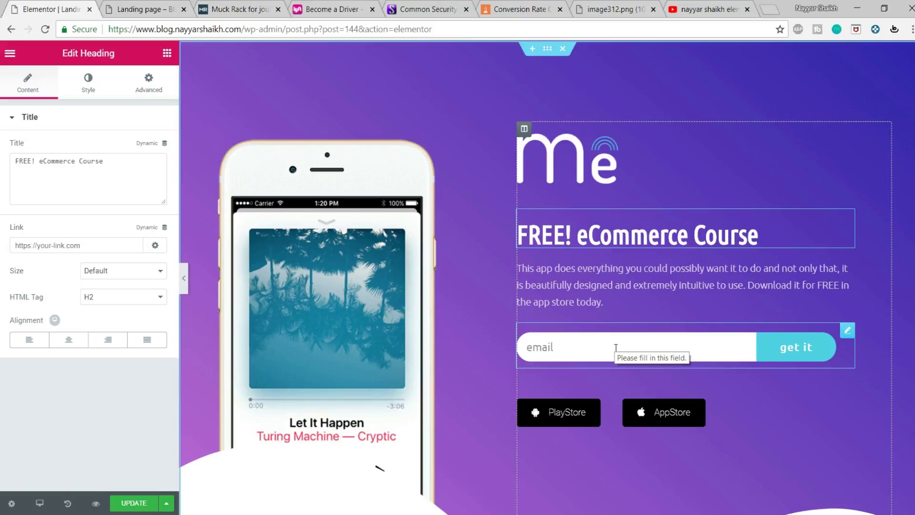
Select all of the description paragraph's text in the Text Editor, then switch to the Landing page tab.
{"action": "left_click", "coordinate": [634, 286]}
{"action": "left_click", "coordinate": [646, 234]}
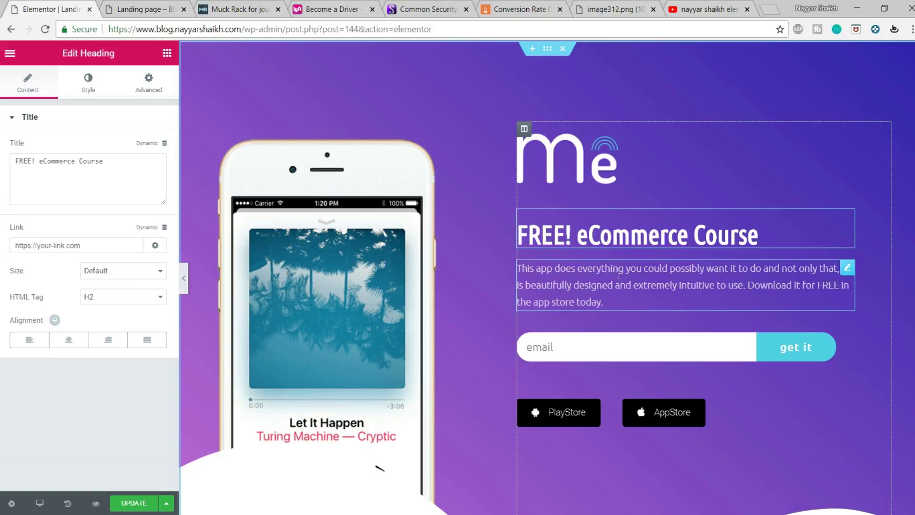
{"action": "left_click", "coordinate": [598, 278]}
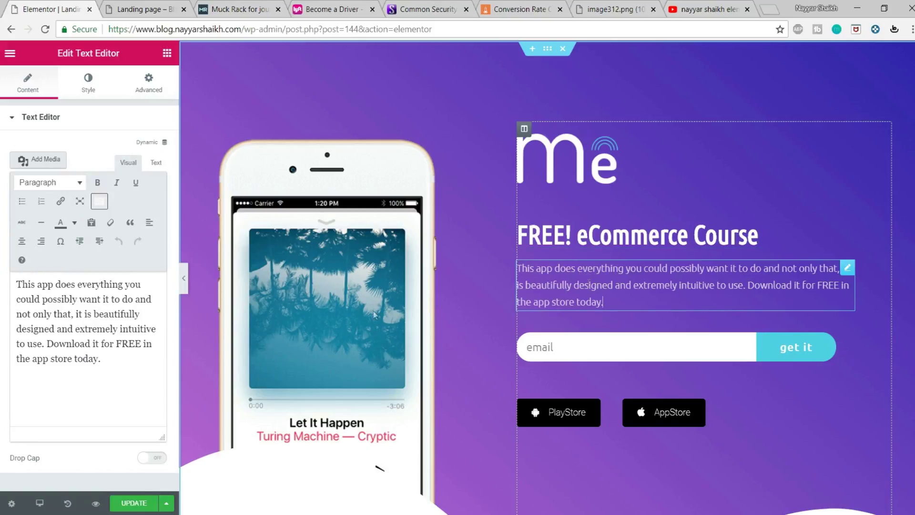
{"action": "left_click_drag", "start_coordinate": [111, 363], "coordinate": [5, 284]}
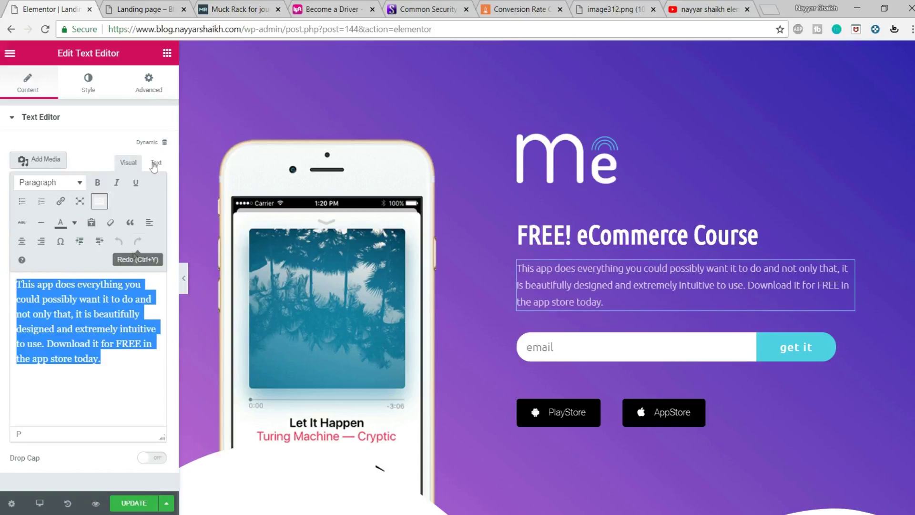
{"action": "left_click", "coordinate": [140, 9]}
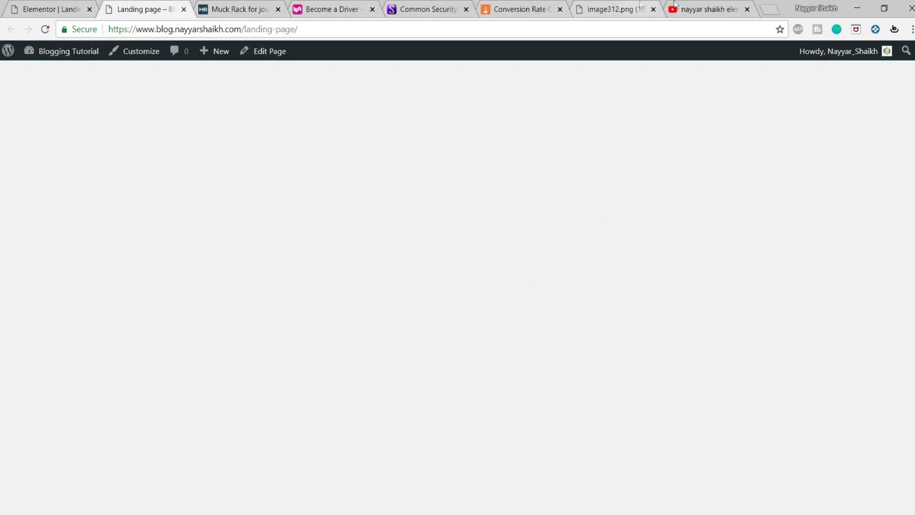
Look at the conversionlab.no landing page for reference, then return to the Elementor editor.
{"action": "left_click", "coordinate": [542, 11]}
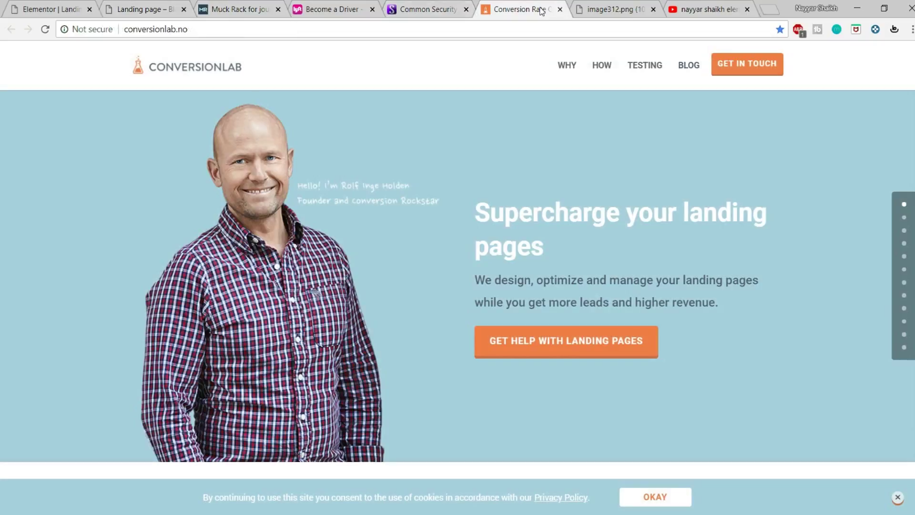
{"action": "left_click", "coordinate": [50, 10]}
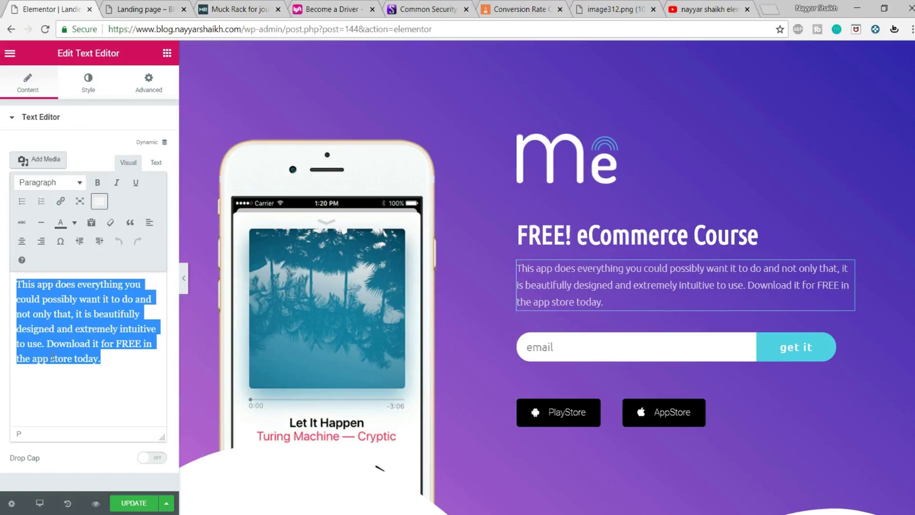
Undo the trial edit to restore the original description paragraph, then select the email signup form.
{"action": "type", "text": "T"}
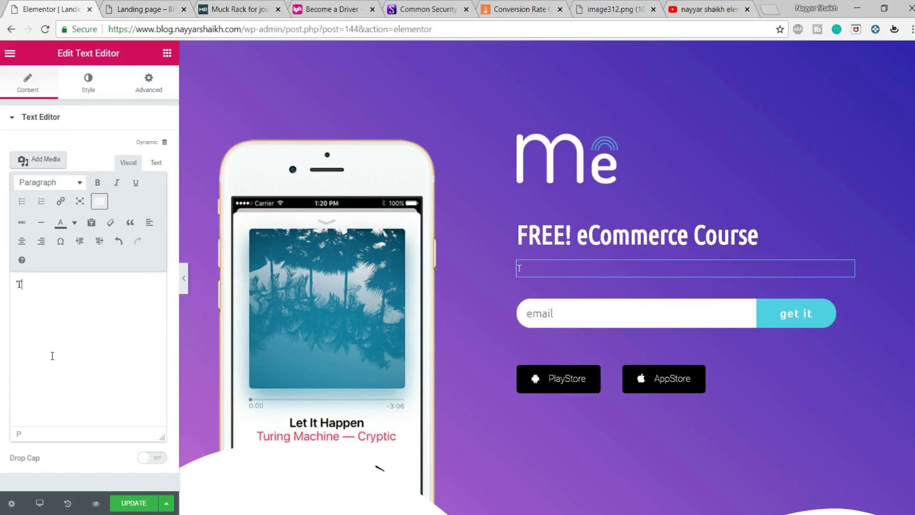
{"action": "type", "text": "his Course"}
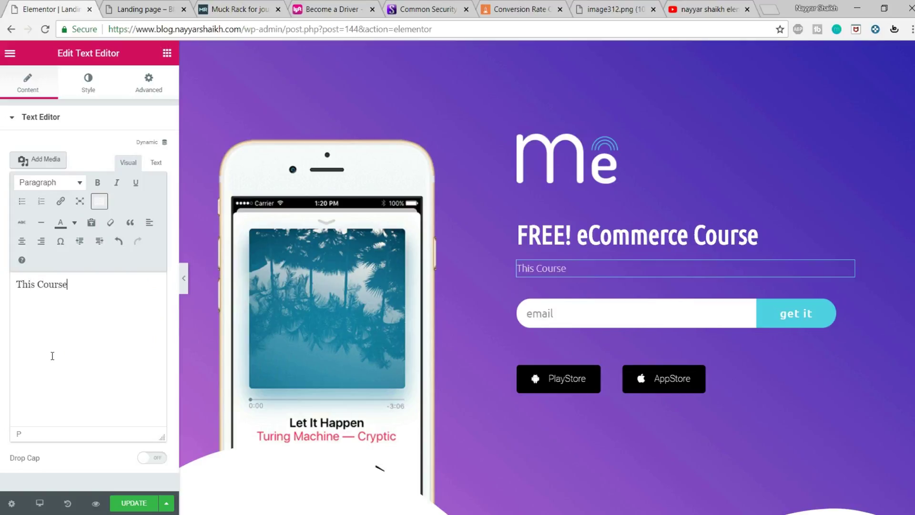
{"action": "key", "text": "ctrl+a"}
{"action": "key", "text": "BackSpace"}
{"action": "key", "text": "ctrl+z"}
{"action": "key", "text": "BackSpace"}
{"action": "key", "text": "BackSpace"}
{"action": "key", "text": "ctrl+z"}
{"action": "key", "text": "ctrl+z"}
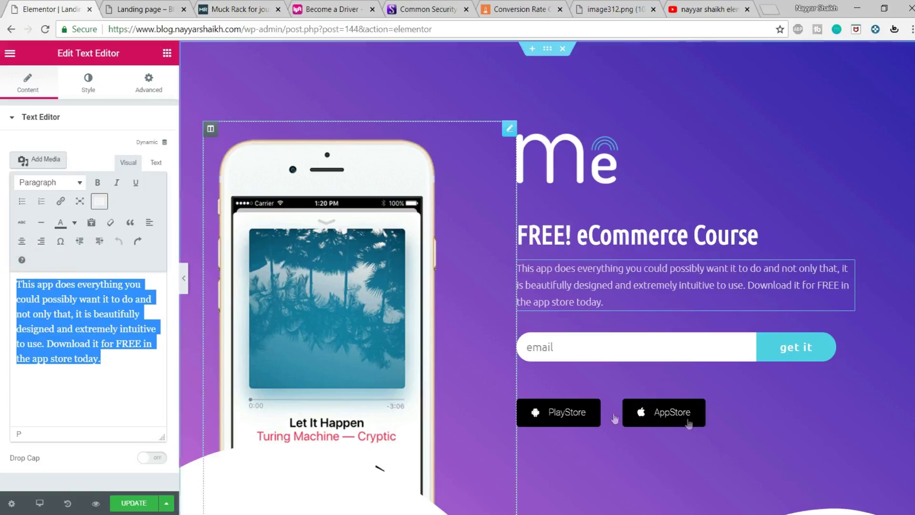
{"action": "left_click", "coordinate": [613, 348]}
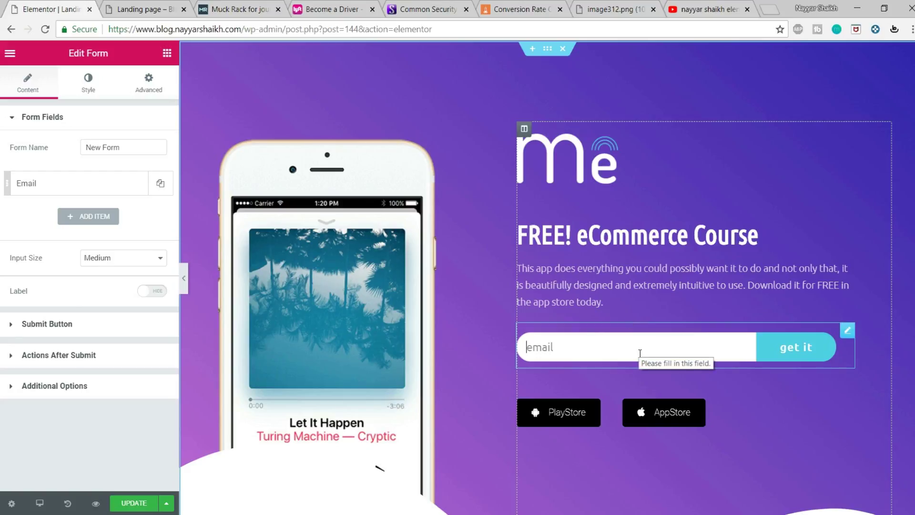
Replace the Email field's placeholder 'Email' with 'Enter YOur email address'.
{"action": "left_click", "coordinate": [566, 342]}
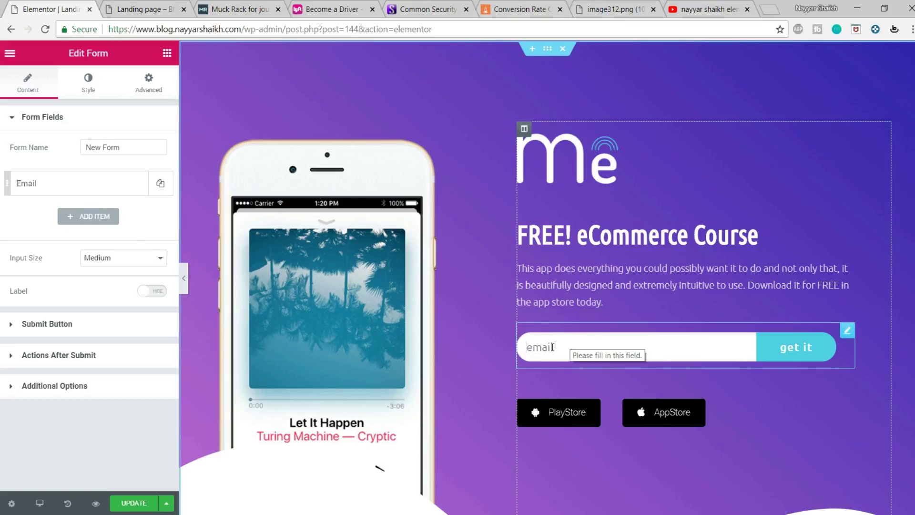
{"action": "left_click", "coordinate": [96, 192]}
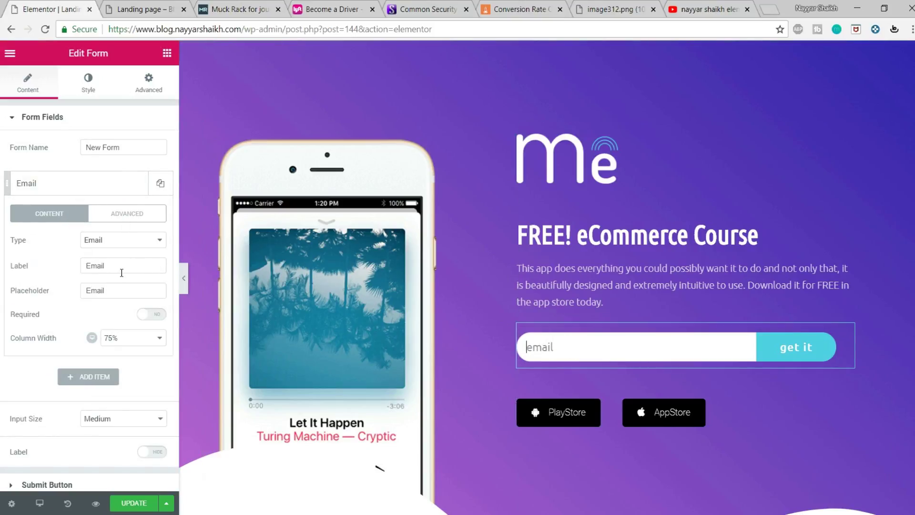
{"action": "left_click_drag", "start_coordinate": [121, 285], "coordinate": [69, 285]}
{"action": "type", "text": "Enter YO"}
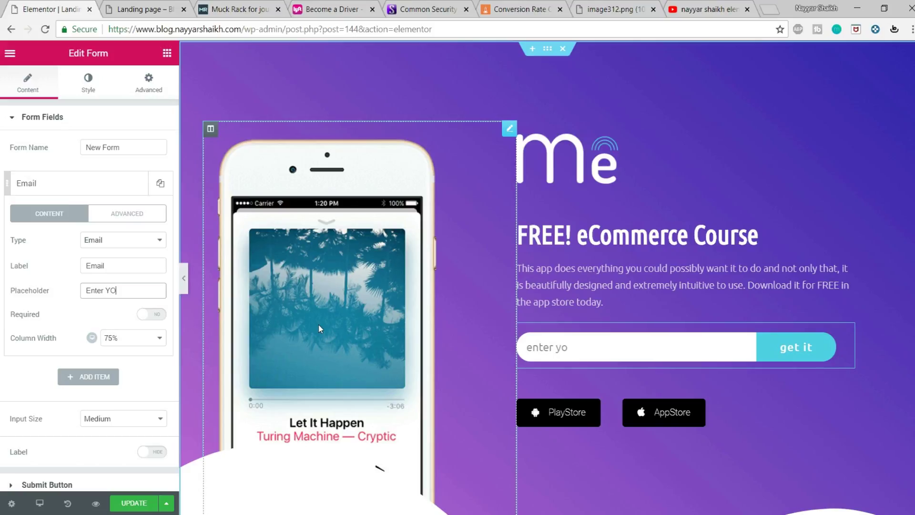
{"action": "type", "text": "ur email address"}
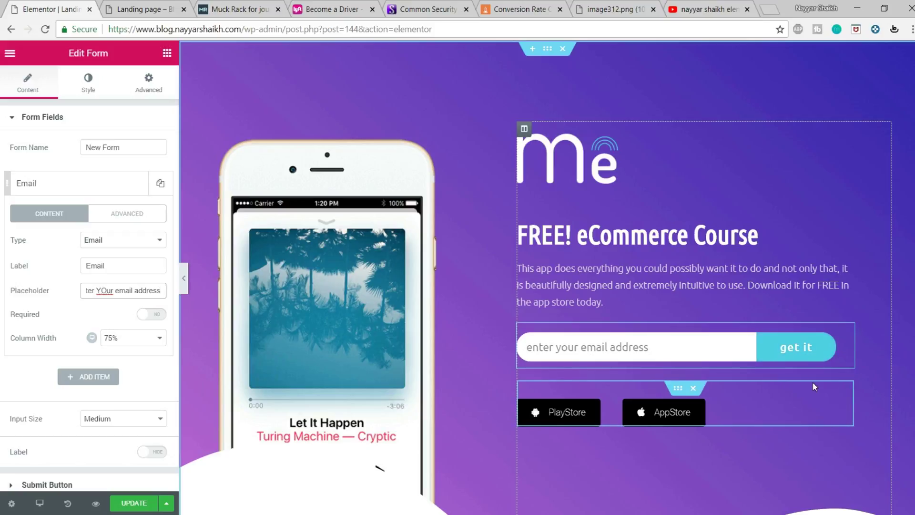
Add MailChimp to the signup form's Actions After Submit, then switch to the Landing page tab.
{"action": "left_click", "coordinate": [109, 120]}
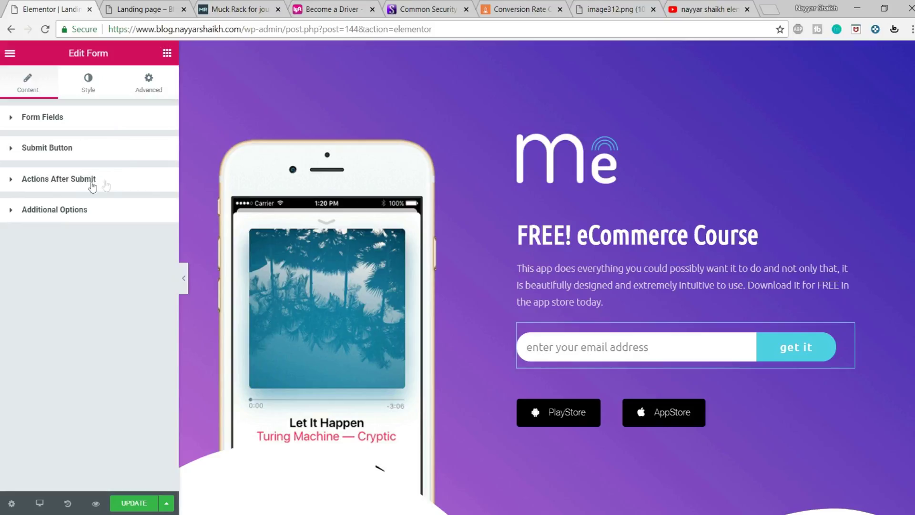
{"action": "left_click", "coordinate": [64, 183]}
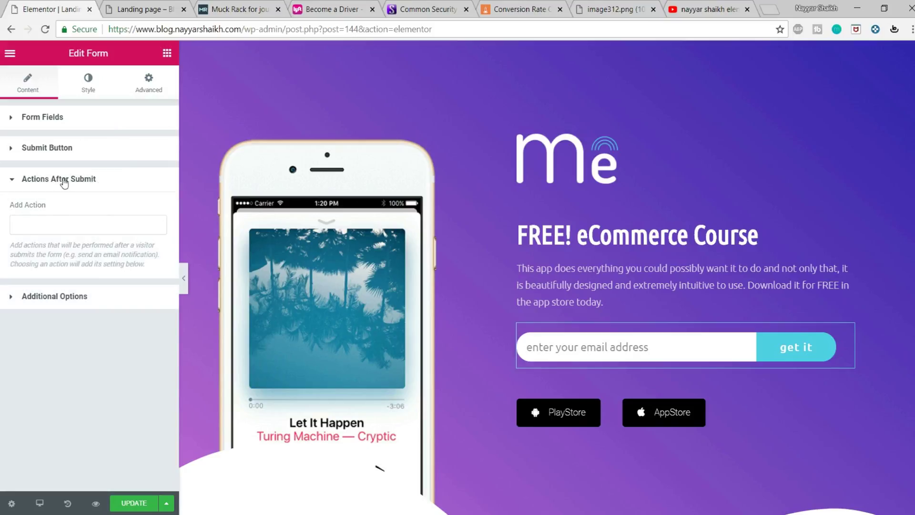
{"action": "left_click", "coordinate": [97, 221]}
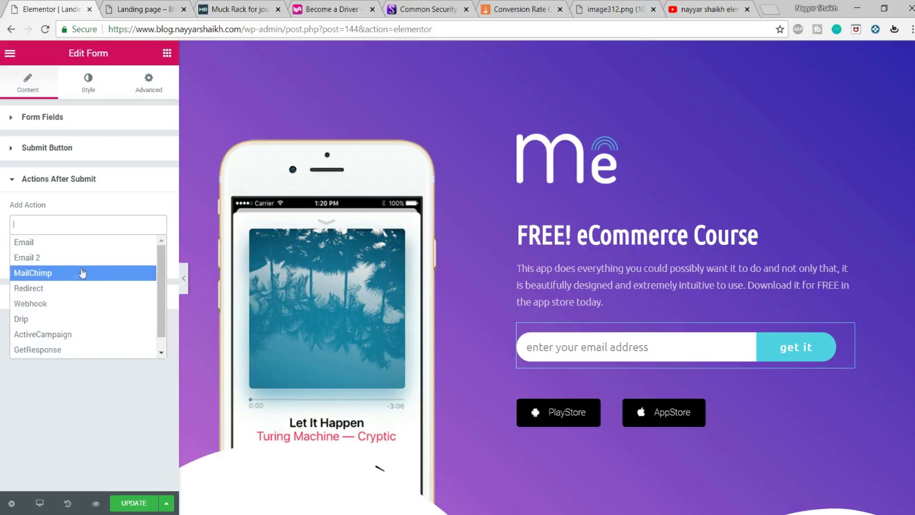
{"action": "left_click", "coordinate": [62, 273]}
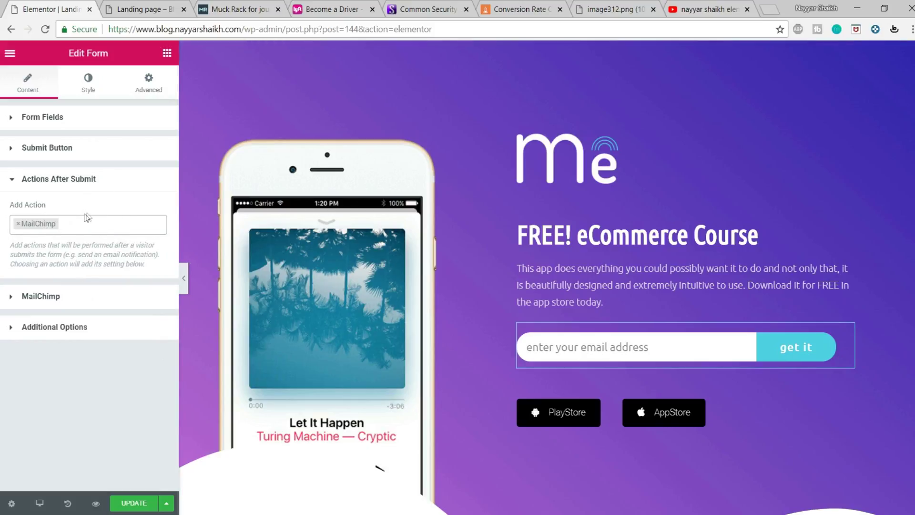
{"action": "left_click", "coordinate": [142, 13]}
Open the WordPress Dashboard, load mailchimp.com in a new tab, and return to YouTube.
{"action": "mouse_move", "coordinate": [67, 52]}
{"action": "left_click", "coordinate": [55, 74]}
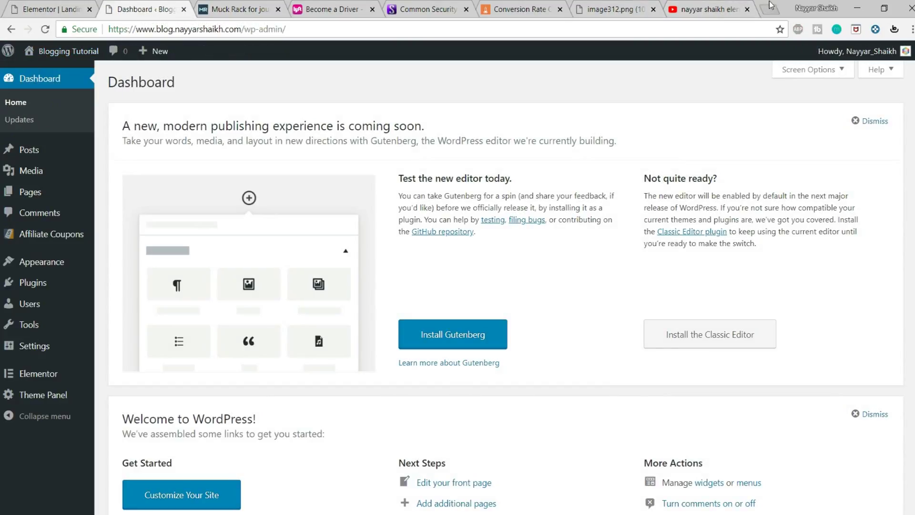
{"action": "left_click", "coordinate": [770, 4]}
{"action": "type", "text": "mail"}
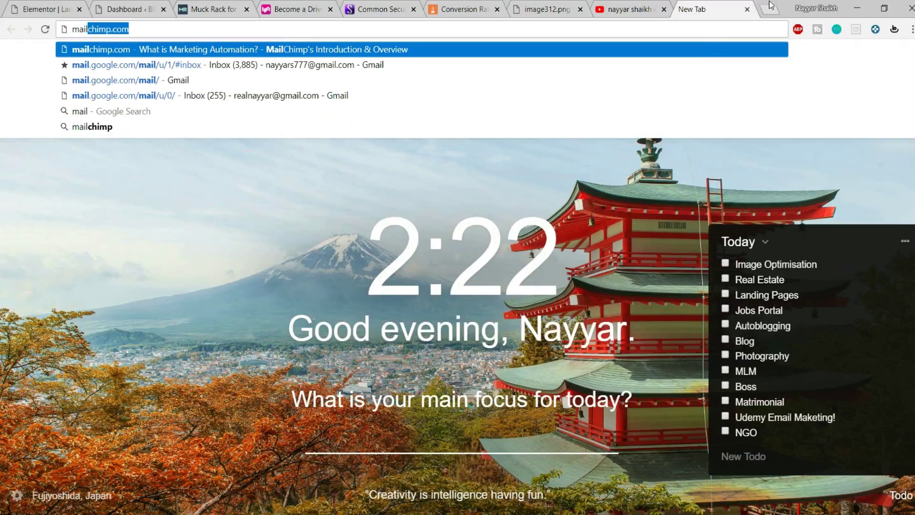
{"action": "key", "text": "Return"}
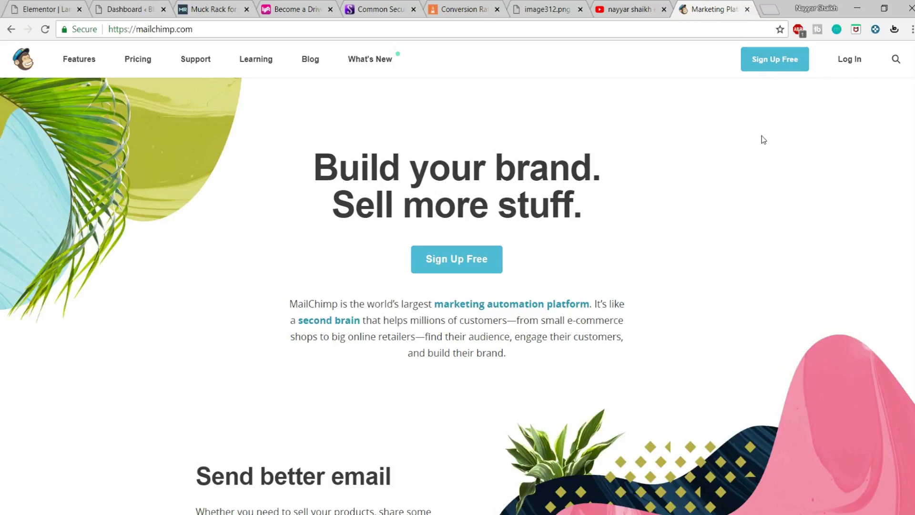
{"action": "left_click", "coordinate": [639, 7]}
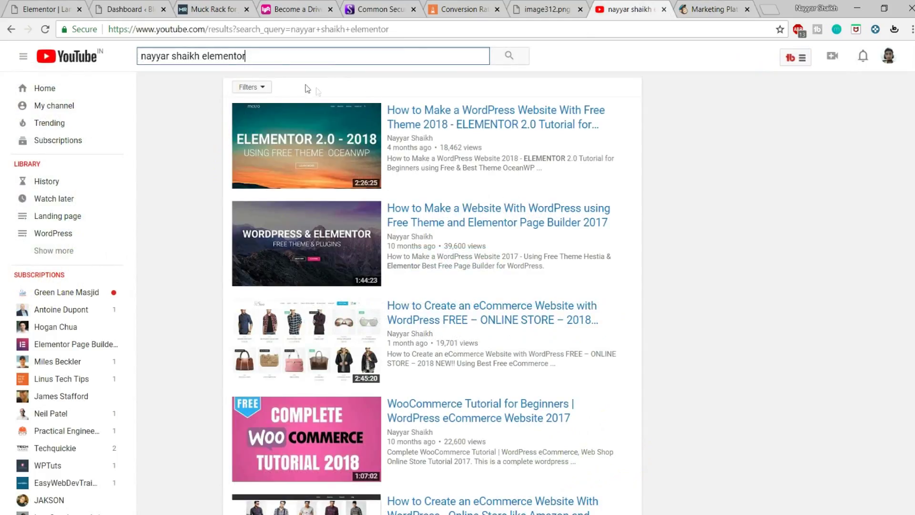
Search the creator's YouTube videos for 'email marketing', then return to the MailChimp tab.
{"action": "left_click_drag", "start_coordinate": [252, 58], "coordinate": [201, 56]}
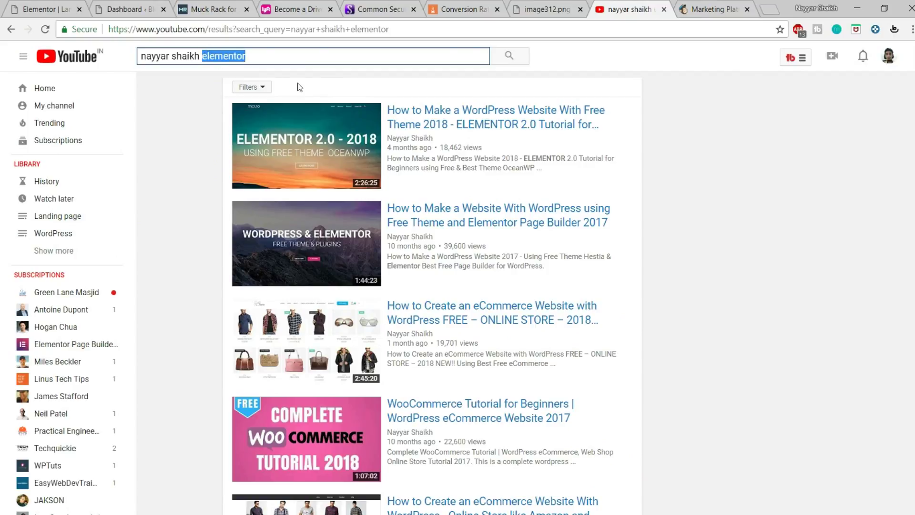
{"action": "type", "text": "enai"}
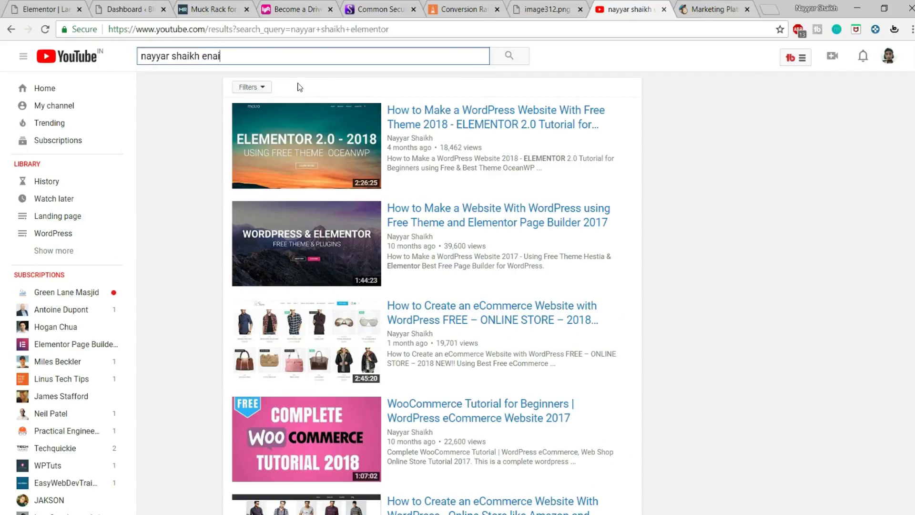
{"action": "key", "text": "BackSpace"}
{"action": "key", "text": "BackSpace"}
{"action": "key", "text": "BackSpace"}
{"action": "type", "text": "mail marketing"}
{"action": "key", "text": "Return"}
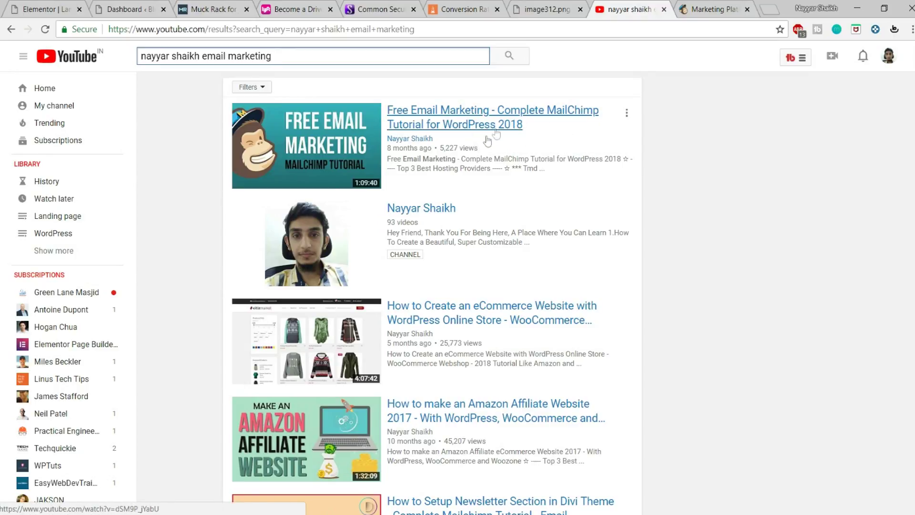
{"action": "left_click", "coordinate": [709, 11]}
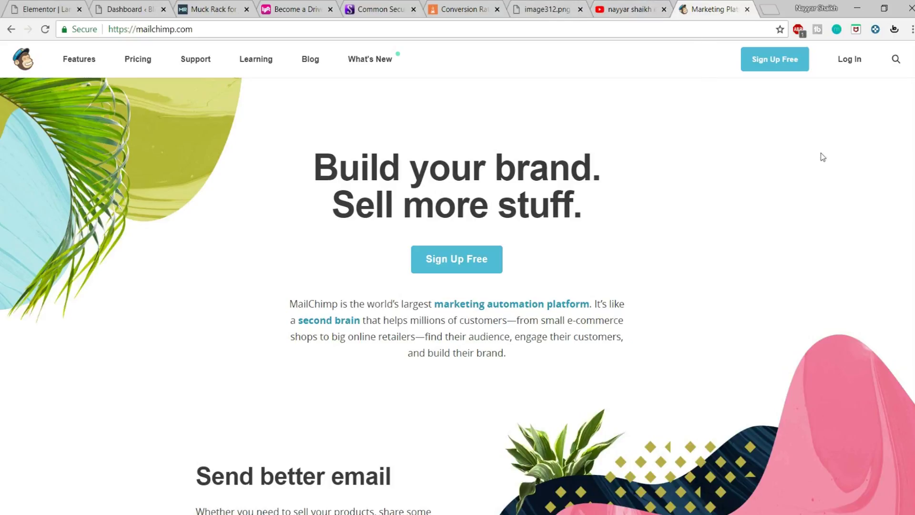
Log in to MailChimp and open Profile > Extras > API keys.
{"action": "left_click", "coordinate": [852, 72]}
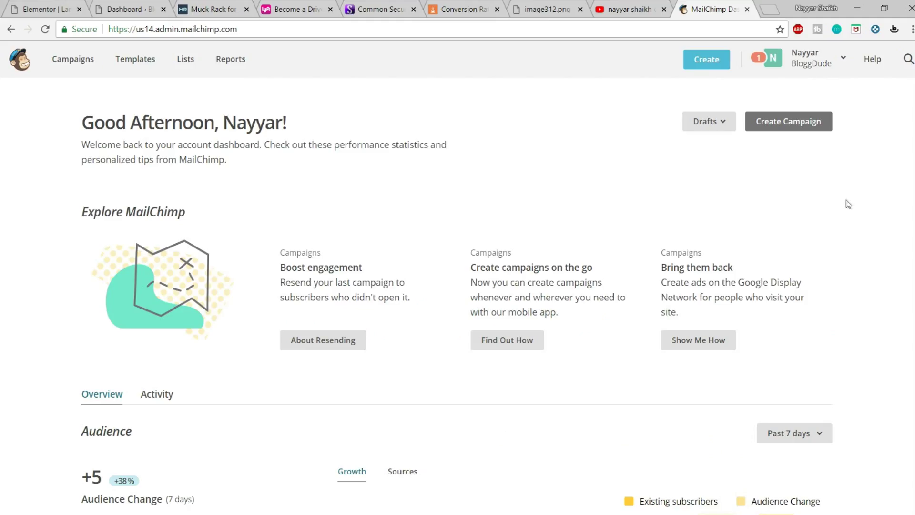
{"action": "left_click", "coordinate": [828, 73]}
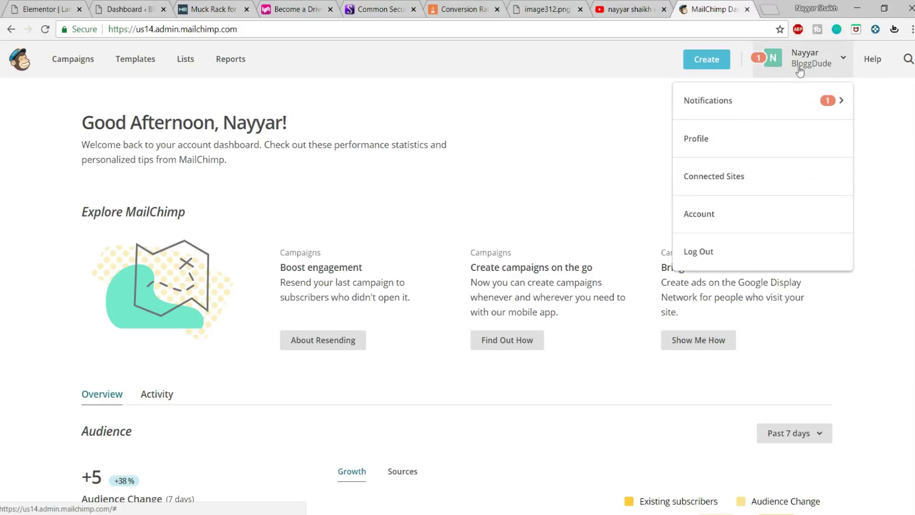
{"action": "left_click", "coordinate": [727, 148]}
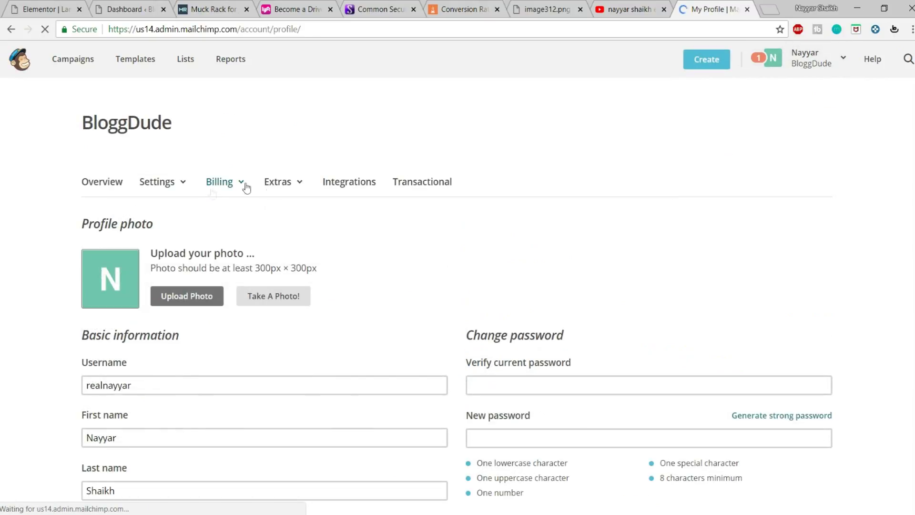
{"action": "left_click", "coordinate": [286, 194]}
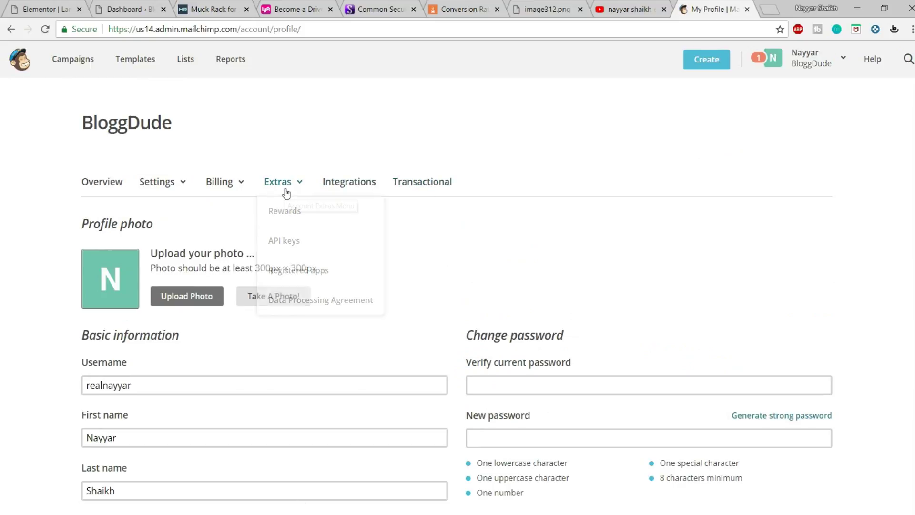
{"action": "left_click", "coordinate": [289, 241]}
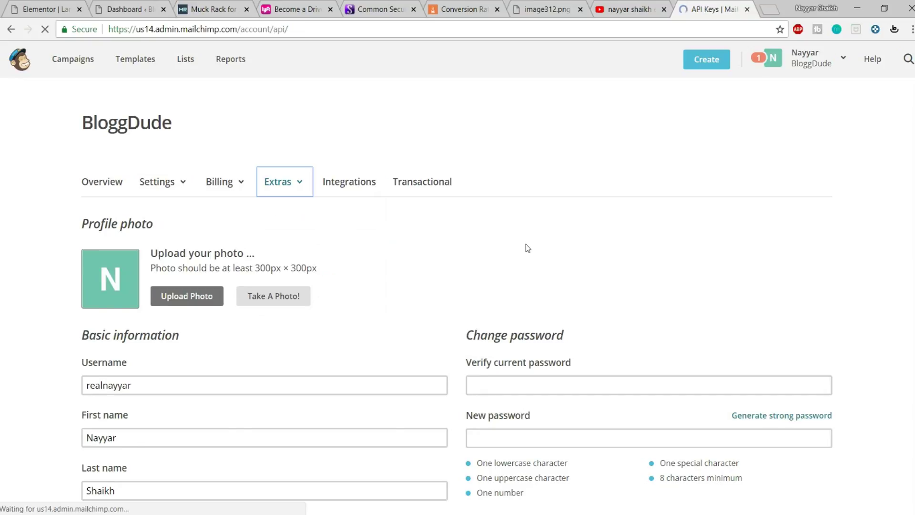
Select and copy the existing active MailChimp API key.
{"action": "scroll", "coordinate": [622, 249], "scroll_direction": "down", "scroll_amount": 5}
{"action": "left_click", "coordinate": [531, 262]}
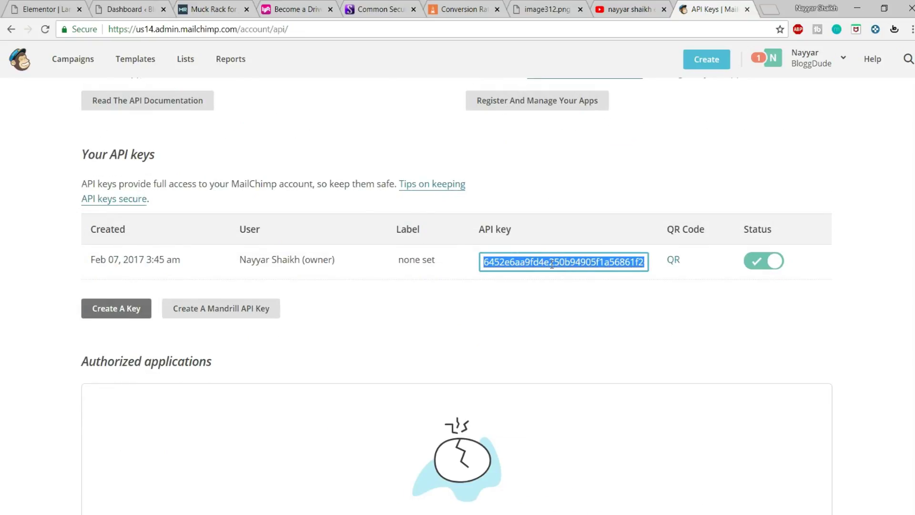
{"action": "left_click", "coordinate": [604, 319]}
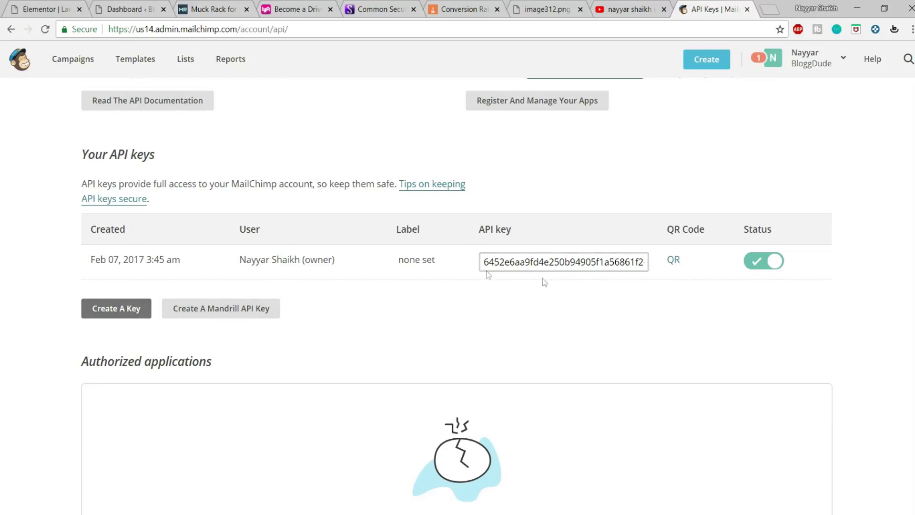
{"action": "left_click", "coordinate": [563, 264]}
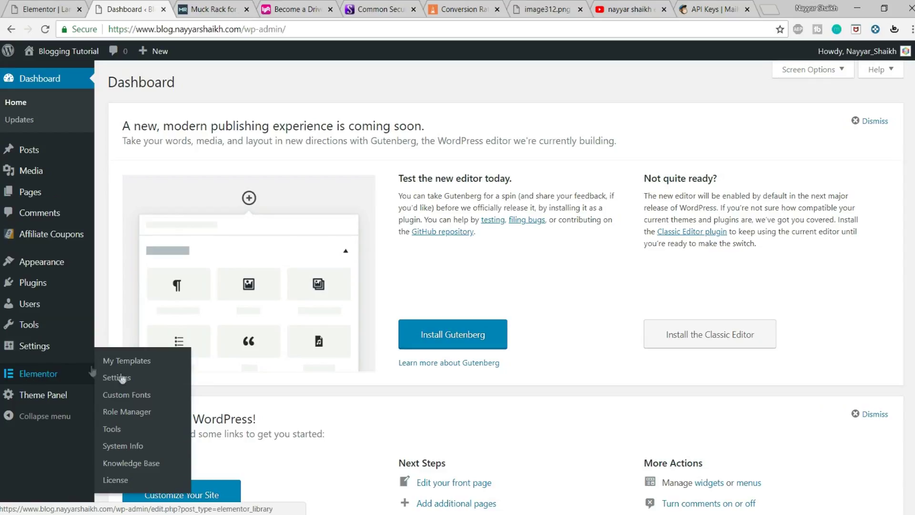
Open the Integrations section of Elementor's Settings in WordPress admin.
{"action": "left_click", "coordinate": [119, 378]}
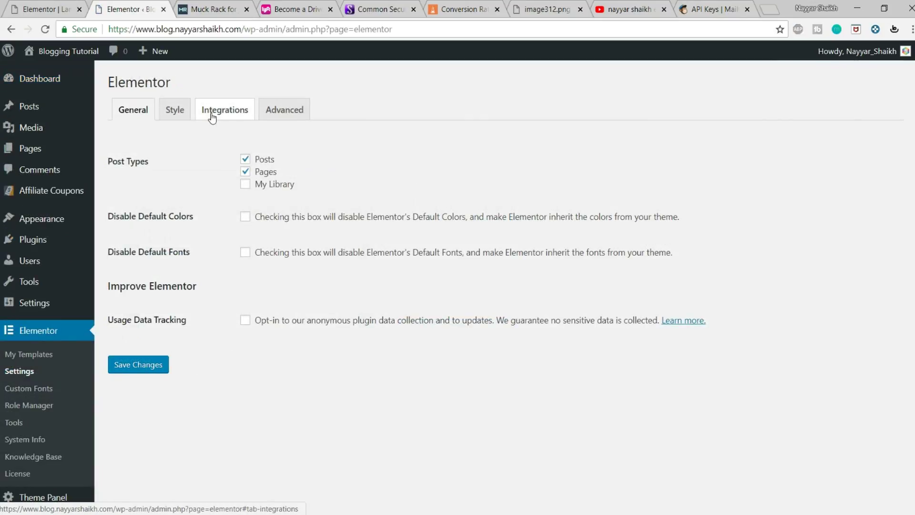
{"action": "left_click", "coordinate": [213, 115]}
{"action": "scroll", "coordinate": [595, 269], "scroll_direction": "down", "scroll_amount": 8}
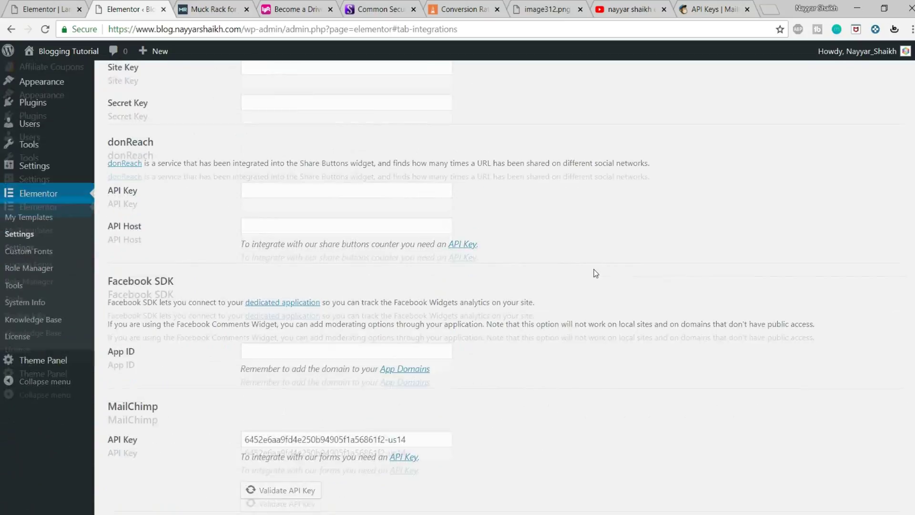
Paste the copied key into MailChimp API Key and validate it successfully.
{"action": "left_click_drag", "start_coordinate": [165, 172], "coordinate": [97, 172]}
{"action": "triple_click", "coordinate": [278, 206]}
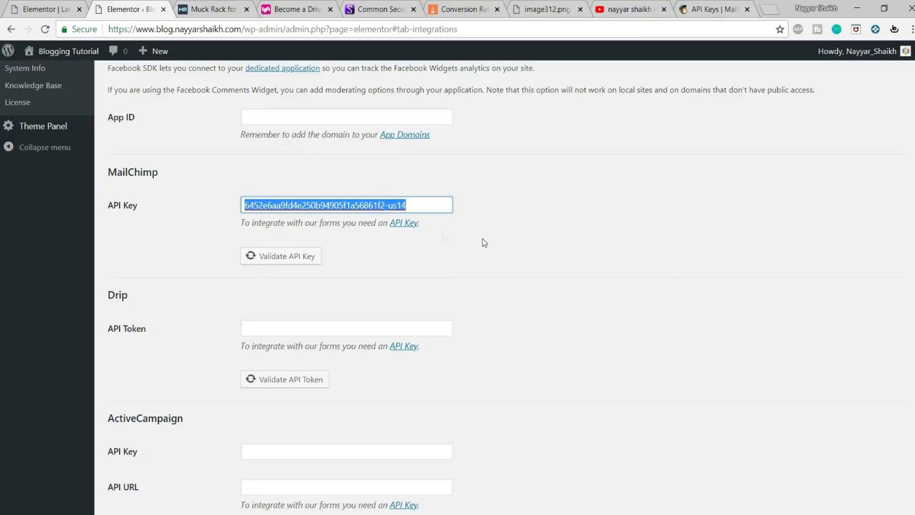
{"action": "key", "text": "ctrl+v"}
{"action": "left_click", "coordinate": [286, 260]}
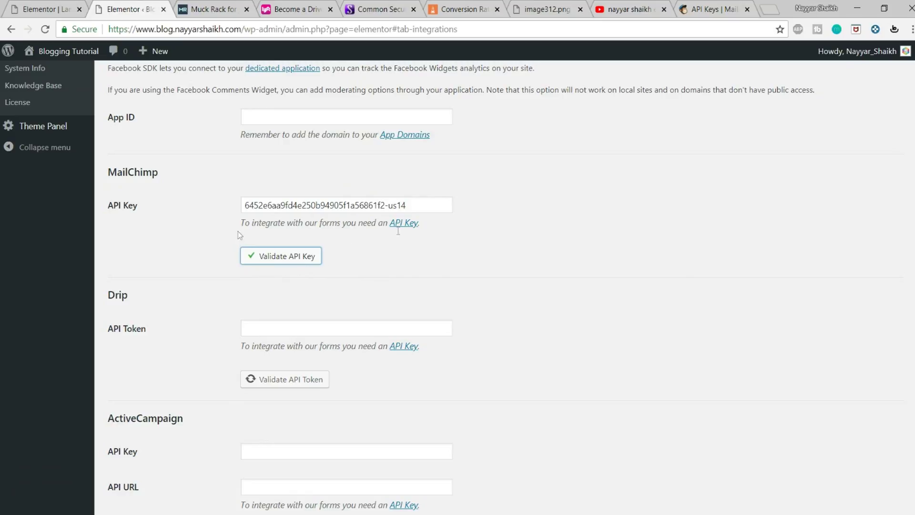
{"action": "left_click", "coordinate": [33, 6]}
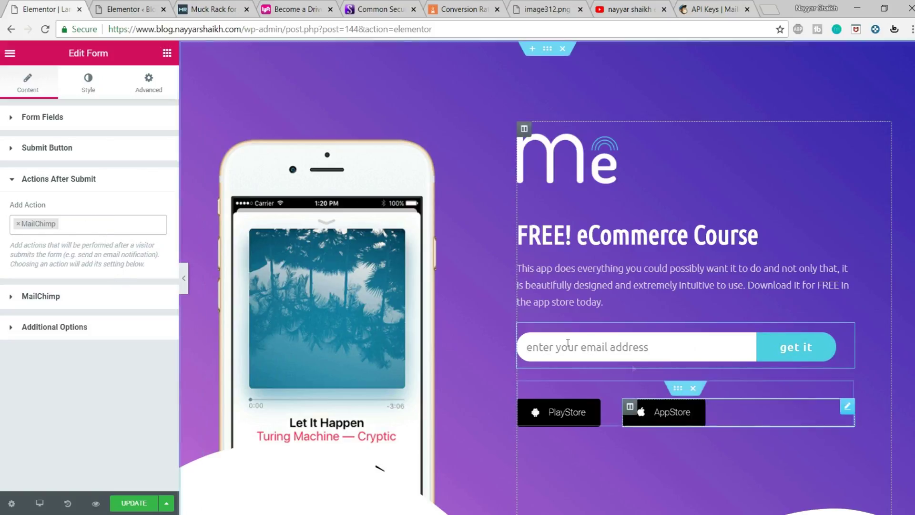
Add Email alongside MailChimp in the signup form's Actions After Submit.
{"action": "left_click", "coordinate": [713, 9]}
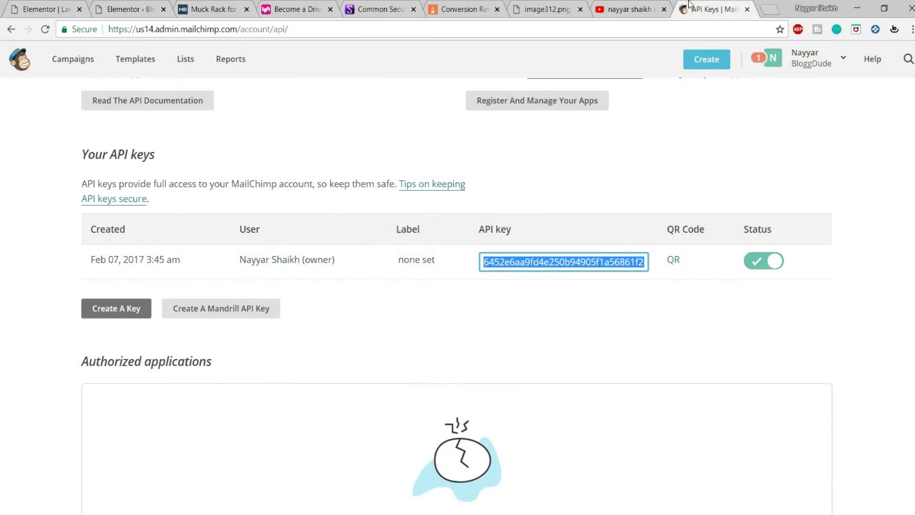
{"action": "left_click", "coordinate": [72, 9]}
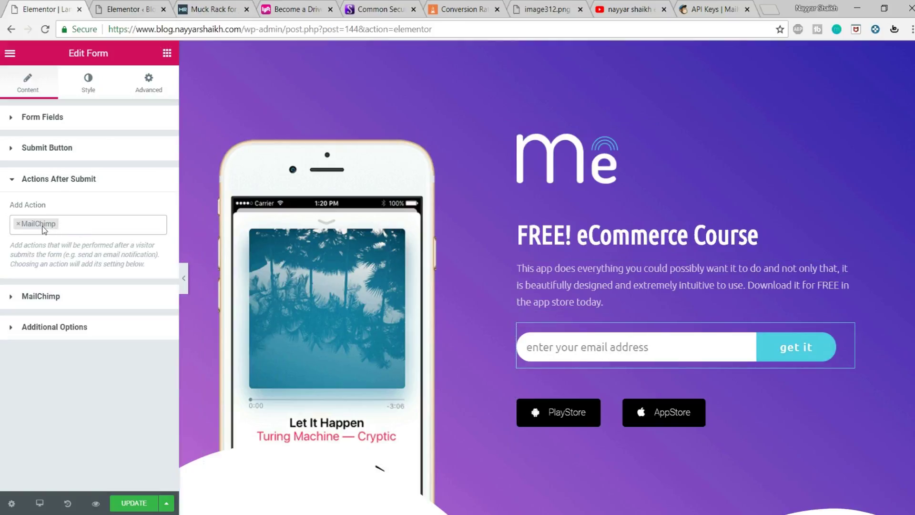
{"action": "left_click", "coordinate": [71, 229]}
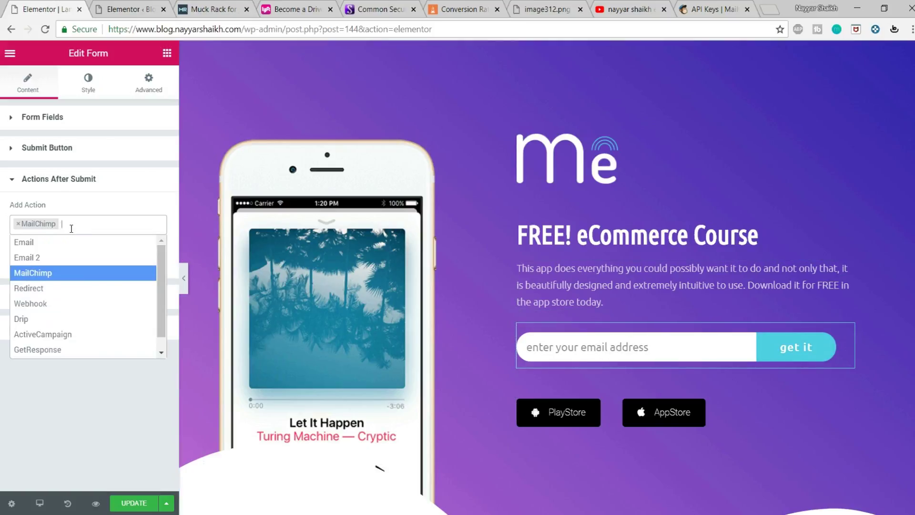
{"action": "left_click", "coordinate": [55, 243]}
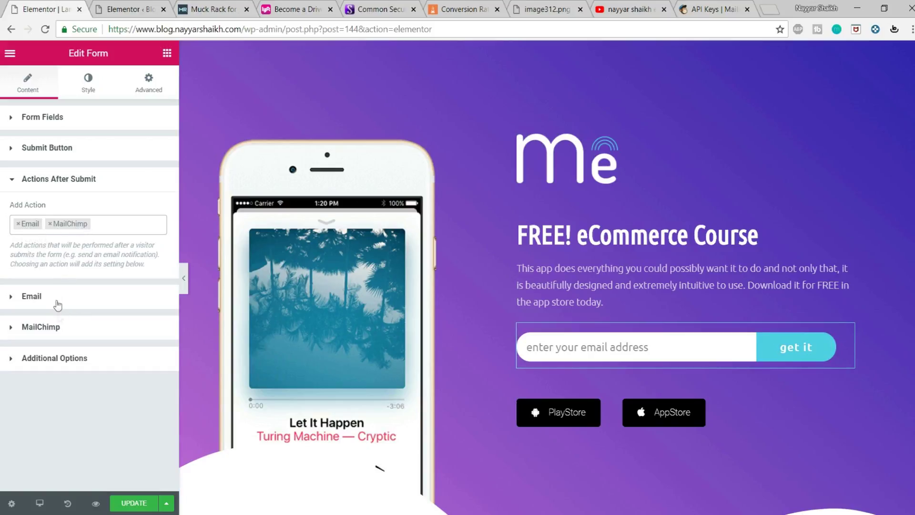
Check the Email action's To address, then view the MailChimp lists without choosing one.
{"action": "left_click", "coordinate": [32, 298]}
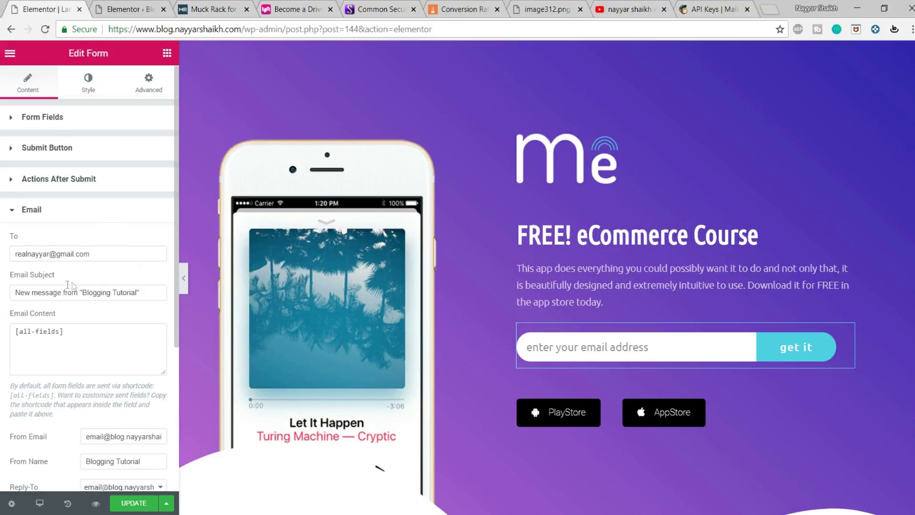
{"action": "triple_click", "coordinate": [103, 254]}
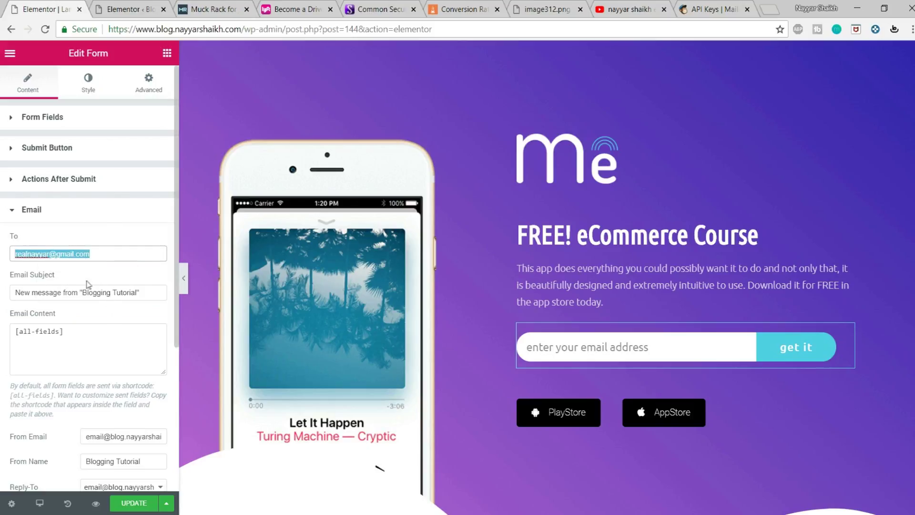
{"action": "left_click", "coordinate": [79, 210]}
{"action": "left_click", "coordinate": [79, 244]}
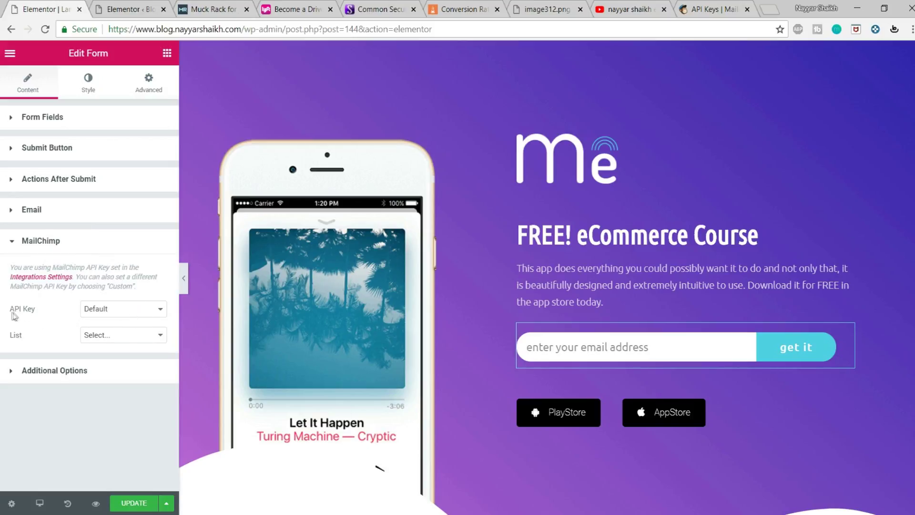
{"action": "left_click", "coordinate": [101, 336]}
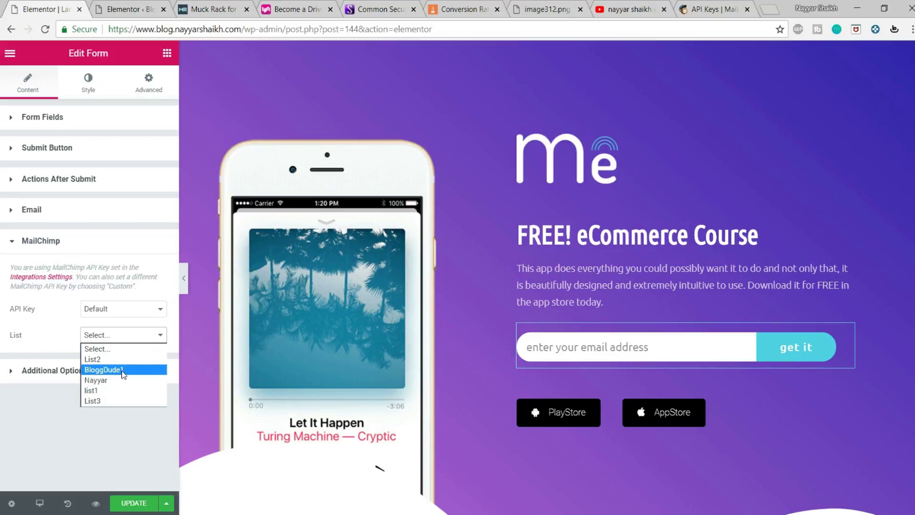
{"action": "left_click", "coordinate": [61, 337]}
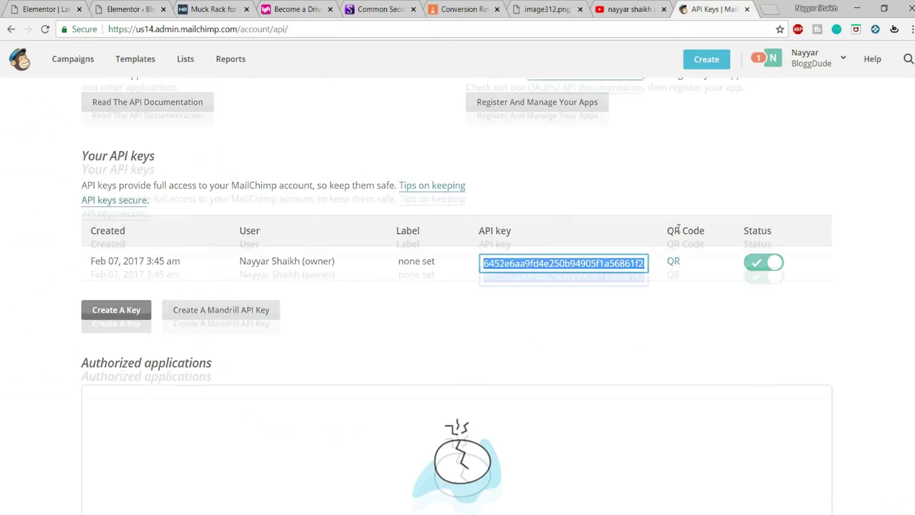
{"action": "scroll", "coordinate": [679, 258], "scroll_direction": "up", "scroll_amount": 5}
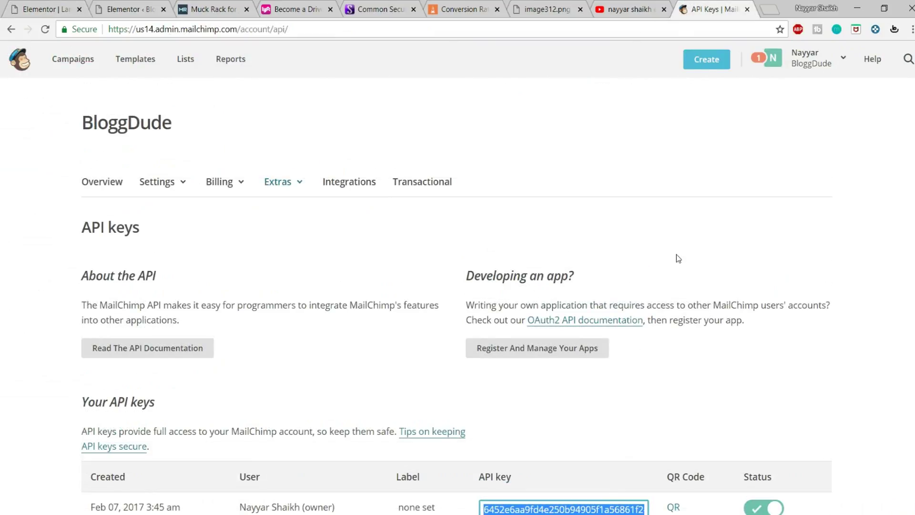
Open a blank MailChimp Create List form from the Lists page, then return to the YouTube results tab.
{"action": "left_click", "coordinate": [202, 70]}
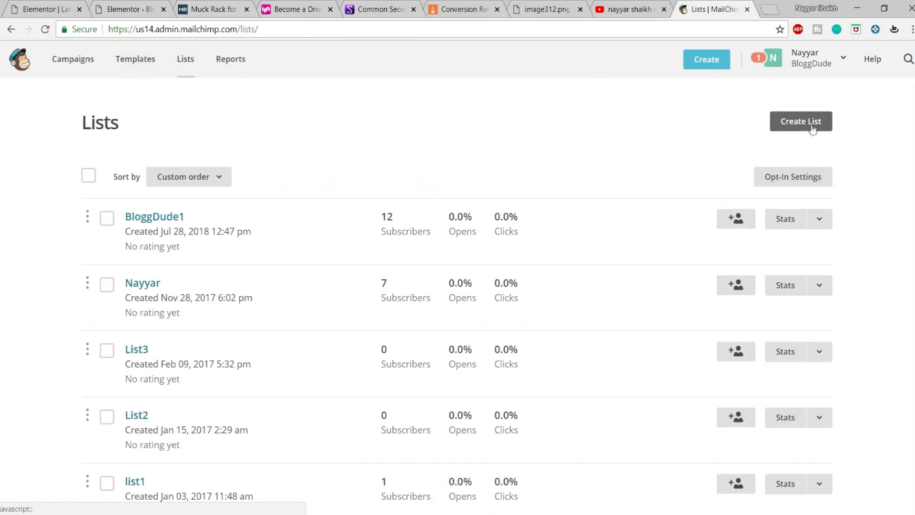
{"action": "left_click", "coordinate": [813, 128]}
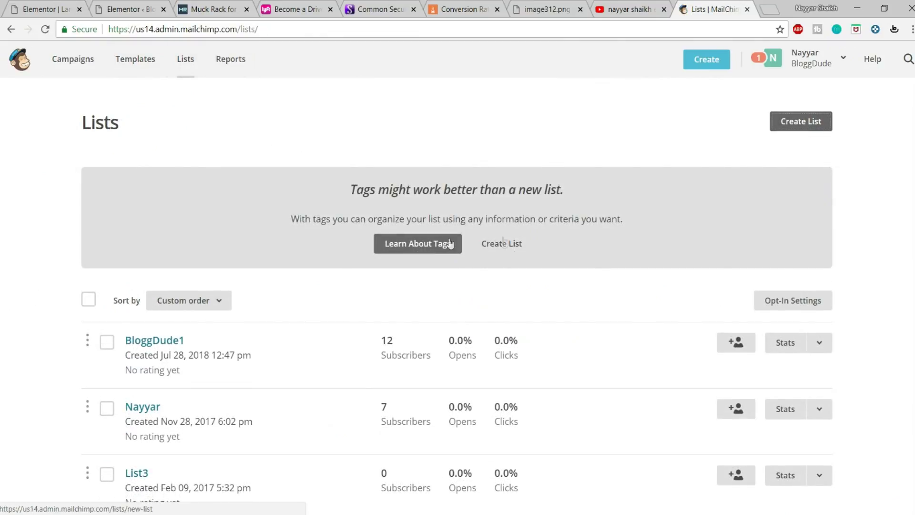
{"action": "left_click", "coordinate": [504, 252]}
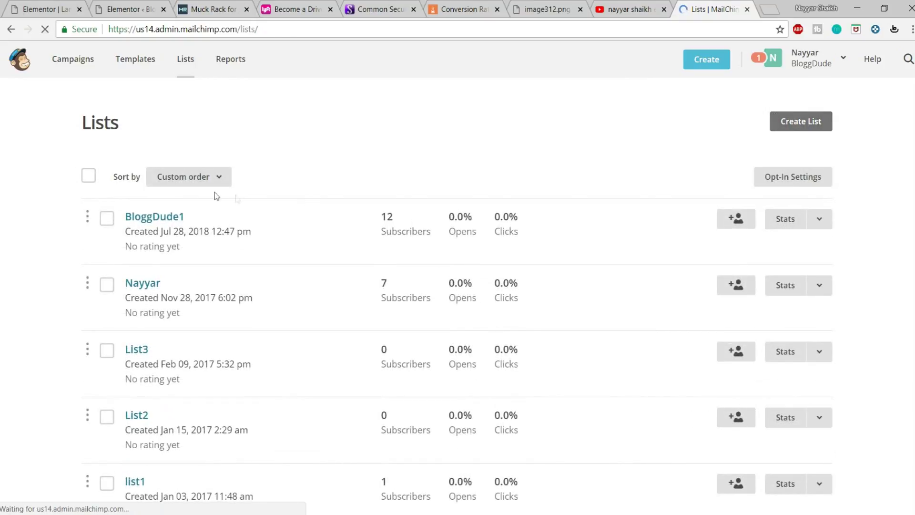
{"action": "left_click", "coordinate": [210, 225]}
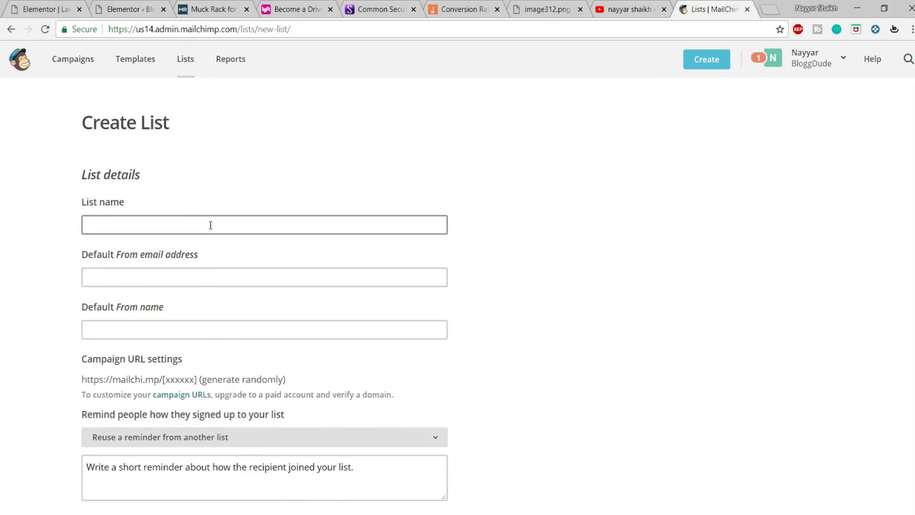
{"action": "key", "text": "Down"}
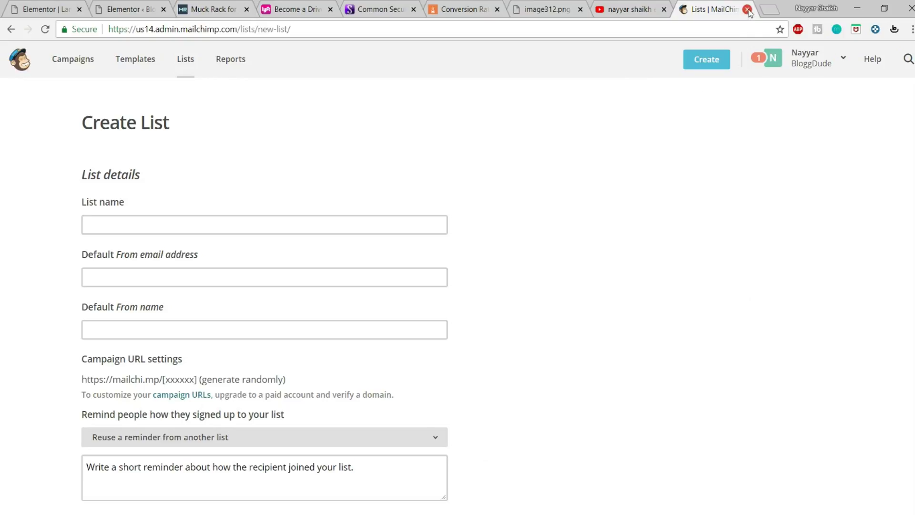
{"action": "left_click", "coordinate": [620, 9]}
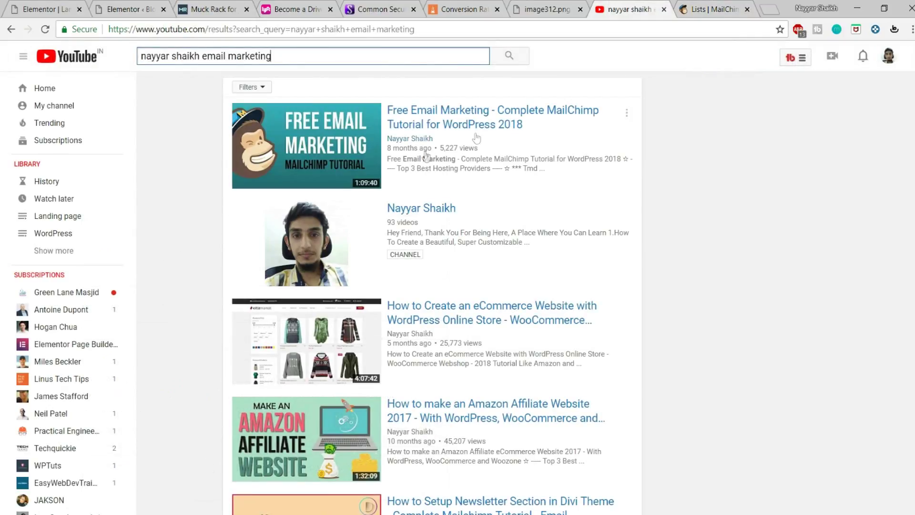
Back in the Elementor form editor, set the MailChimp List to List3.
{"action": "left_click", "coordinate": [733, 11]}
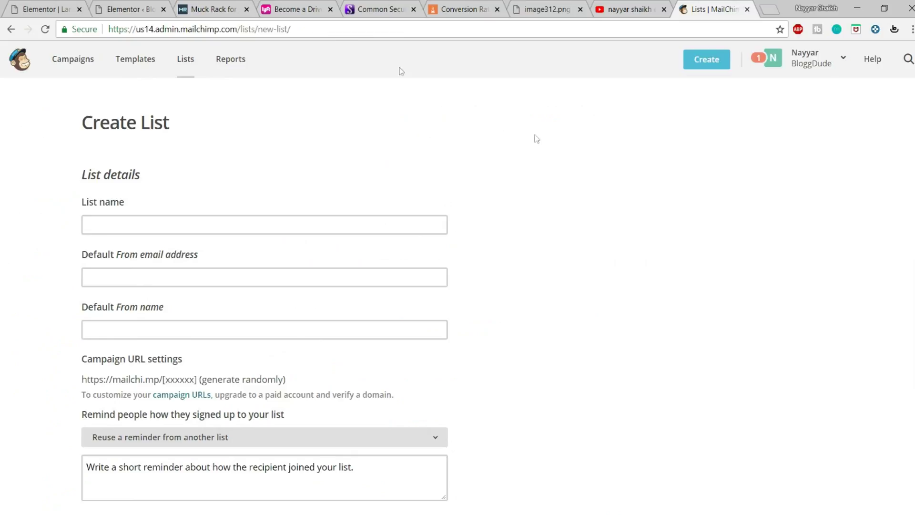
{"action": "left_click", "coordinate": [57, 9]}
{"action": "left_click", "coordinate": [122, 335]}
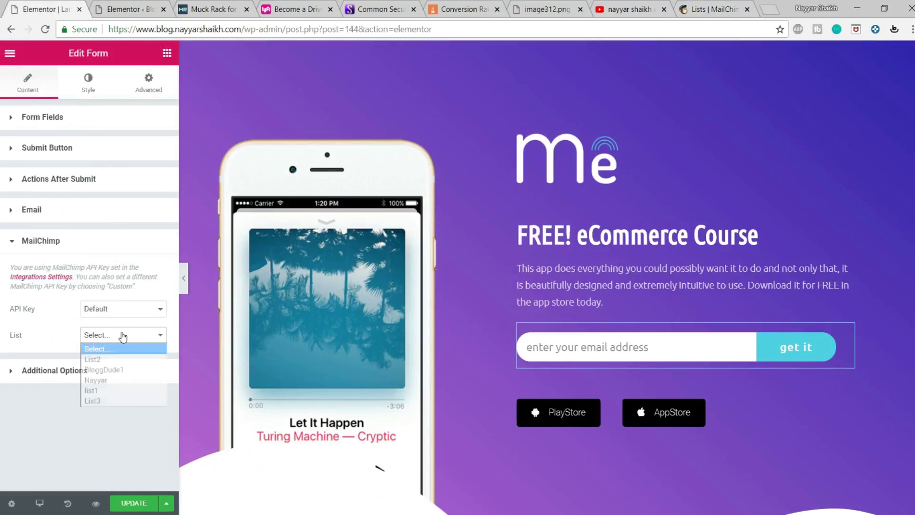
{"action": "left_click", "coordinate": [111, 400]}
Remove 'Landing' from the Groups field so no group is set, and update the page.
{"action": "scroll", "coordinate": [86, 388], "scroll_direction": "down", "scroll_amount": 1}
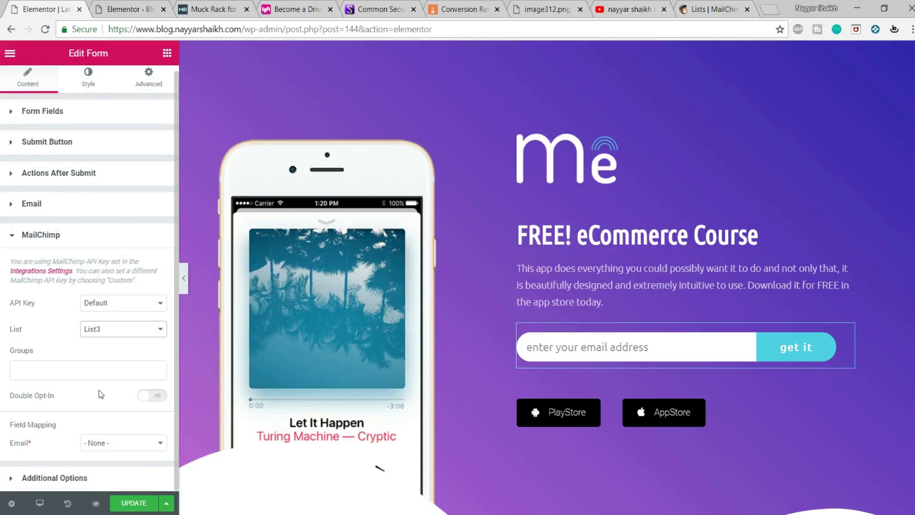
{"action": "left_click", "coordinate": [58, 375]}
{"action": "left_click", "coordinate": [69, 335]}
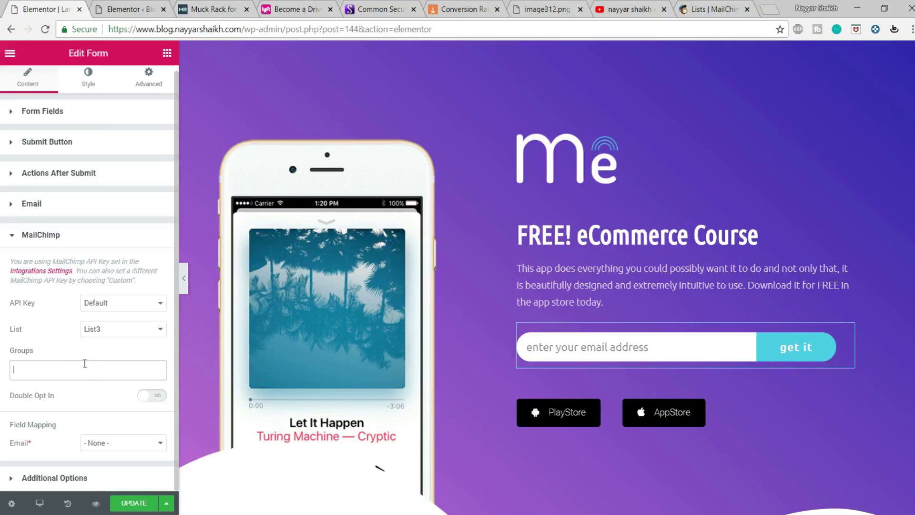
{"action": "type", "text": "Landing"}
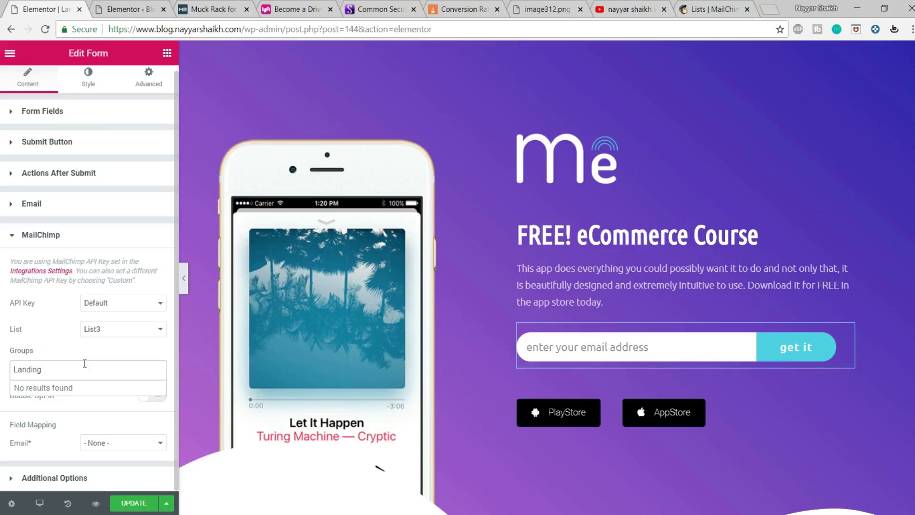
{"action": "left_click", "coordinate": [85, 363]}
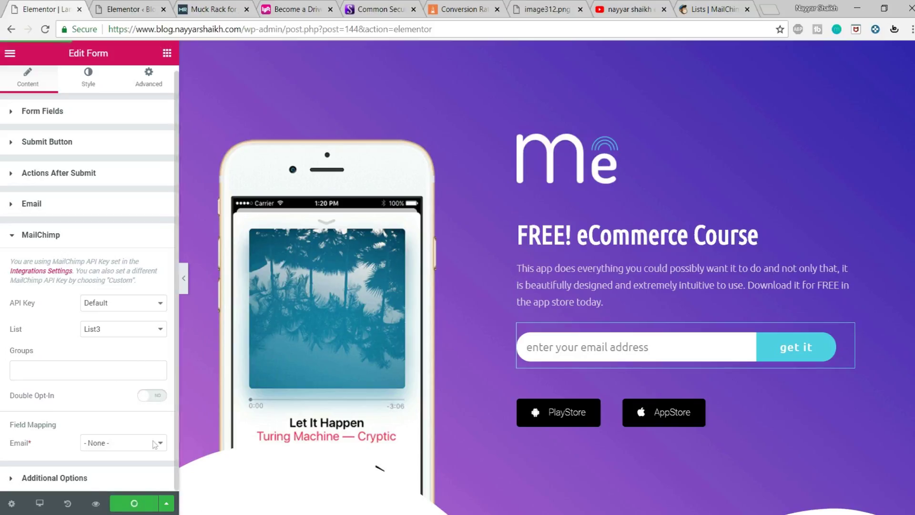
{"action": "left_click", "coordinate": [127, 504]}
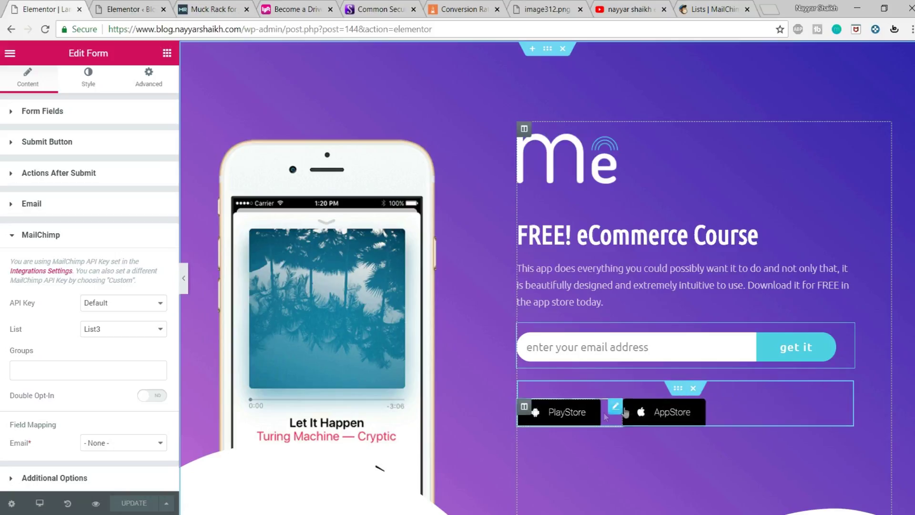
Delete the PlayStore/AppStore buttons section and the Save your creativity features section.
{"action": "left_click", "coordinate": [694, 389]}
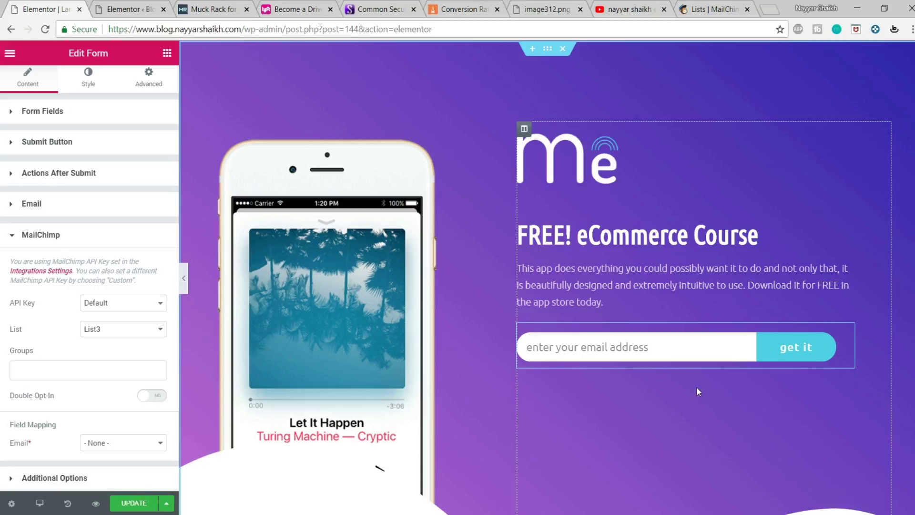
{"action": "scroll", "coordinate": [697, 431], "scroll_direction": "down", "scroll_amount": 10}
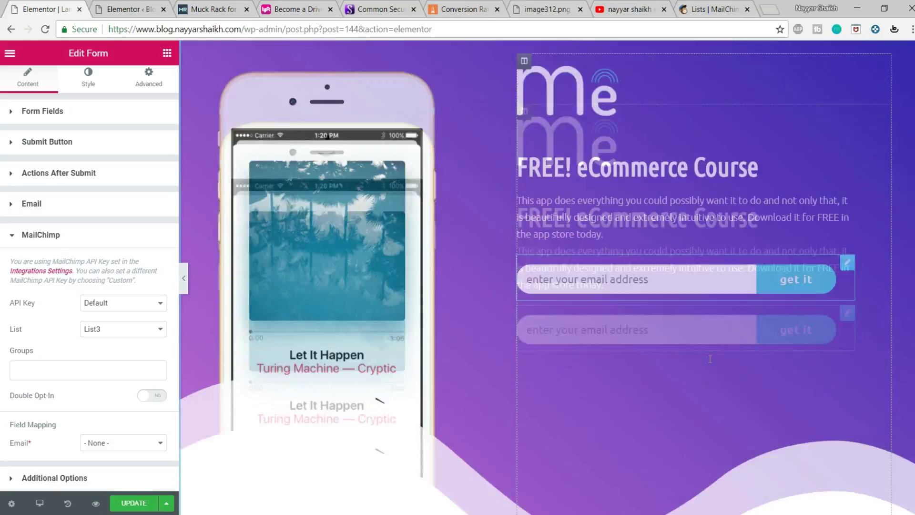
{"action": "scroll", "coordinate": [712, 363], "scroll_direction": "down", "scroll_amount": 5}
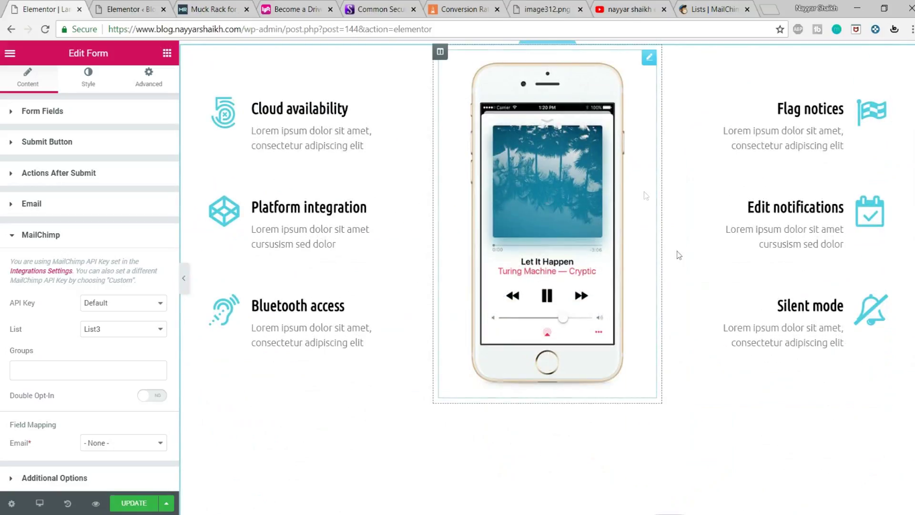
{"action": "scroll", "coordinate": [697, 310], "scroll_direction": "up", "scroll_amount": 4}
{"action": "scroll", "coordinate": [697, 311], "scroll_direction": "up", "scroll_amount": 1}
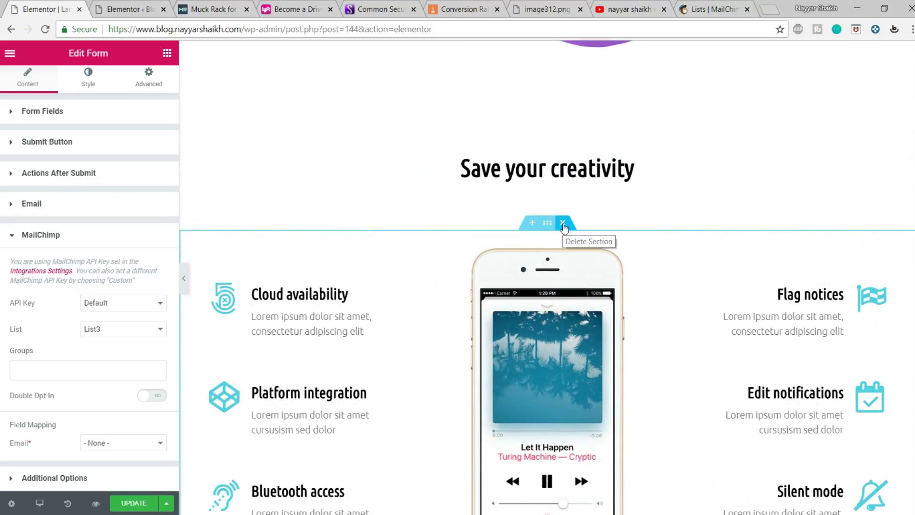
{"action": "left_click", "coordinate": [562, 222]}
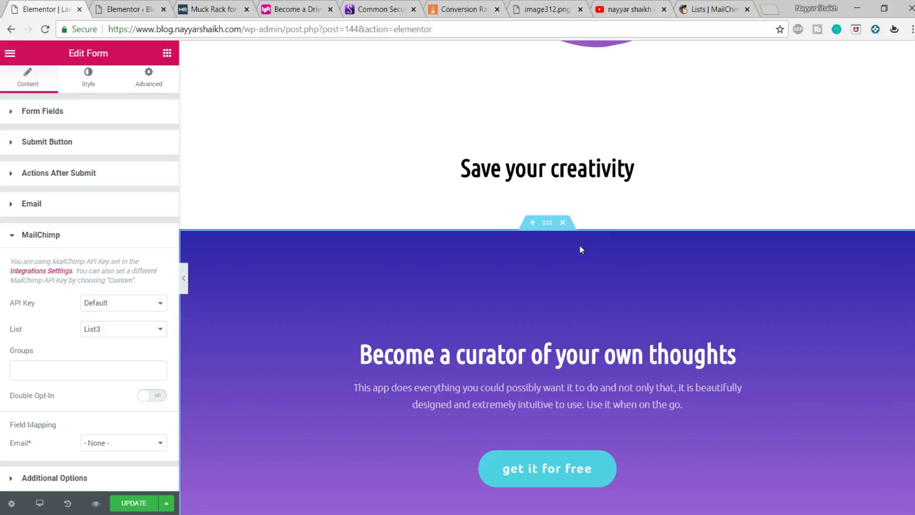
Add an empty section above the purple section and open the template library's Blocks.
{"action": "left_click", "coordinate": [533, 223]}
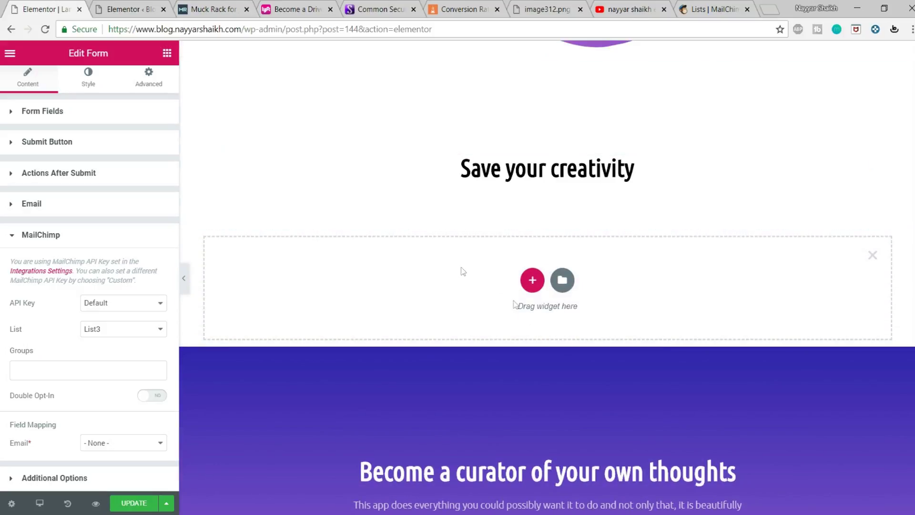
{"action": "left_click", "coordinate": [564, 281]}
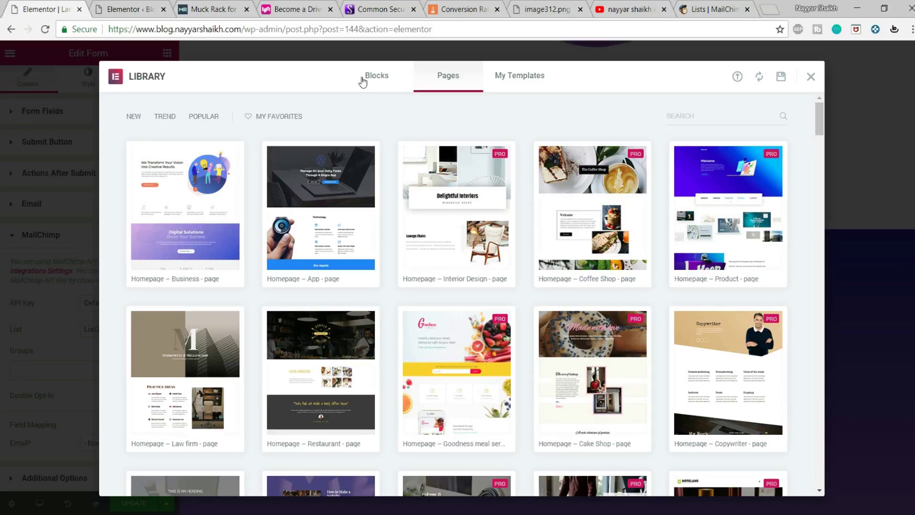
{"action": "left_click", "coordinate": [384, 82]}
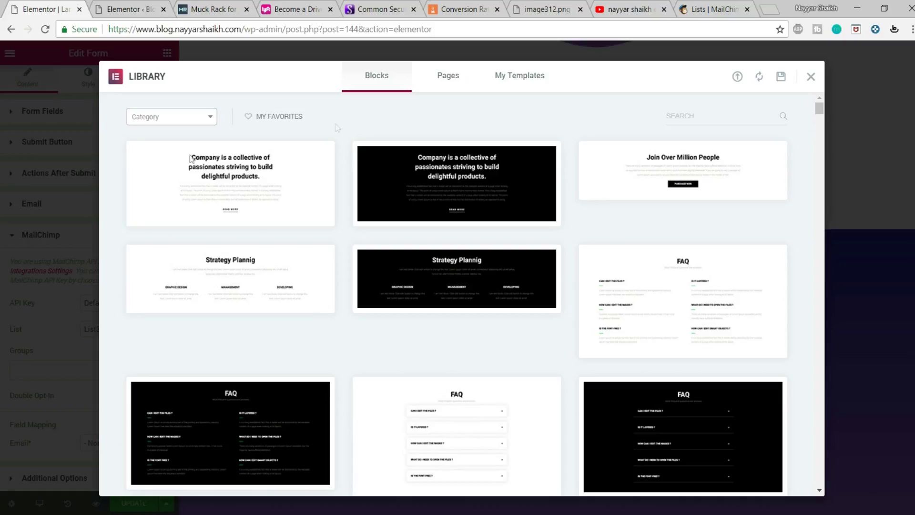
Filter blocks to the Features category and insert the Power best Service block.
{"action": "left_click", "coordinate": [159, 120]}
{"action": "scroll", "coordinate": [172, 232], "scroll_direction": "down", "scroll_amount": 5}
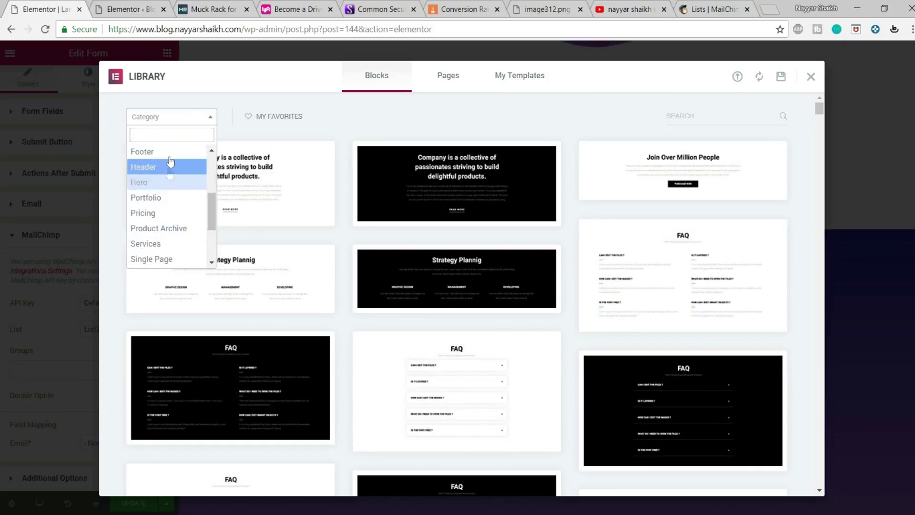
{"action": "scroll", "coordinate": [184, 222], "scroll_direction": "down", "scroll_amount": 1}
{"action": "scroll", "coordinate": [183, 237], "scroll_direction": "up", "scroll_amount": 3}
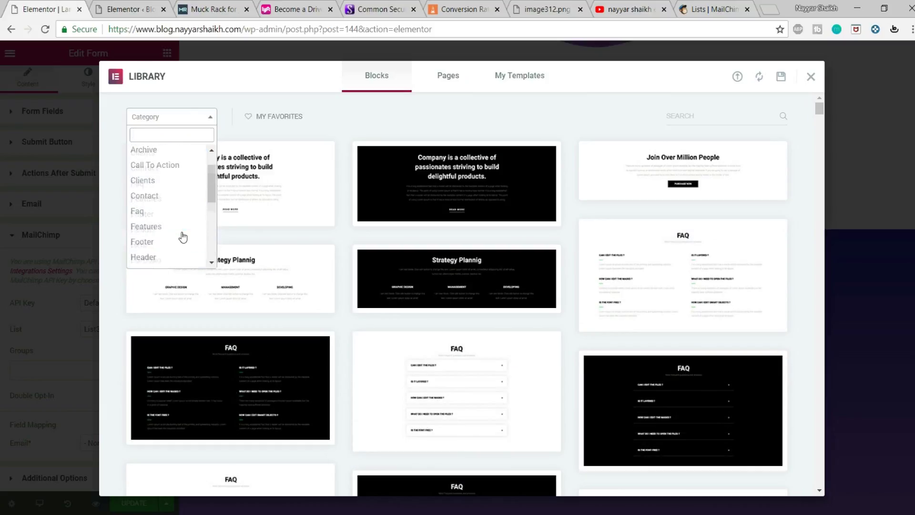
{"action": "left_click", "coordinate": [184, 227]}
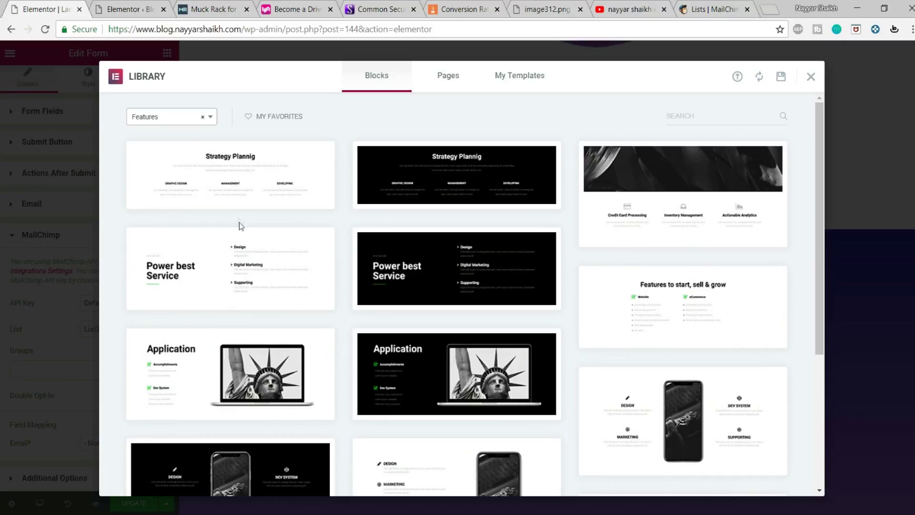
{"action": "scroll", "coordinate": [757, 240], "scroll_direction": "down", "scroll_amount": 4}
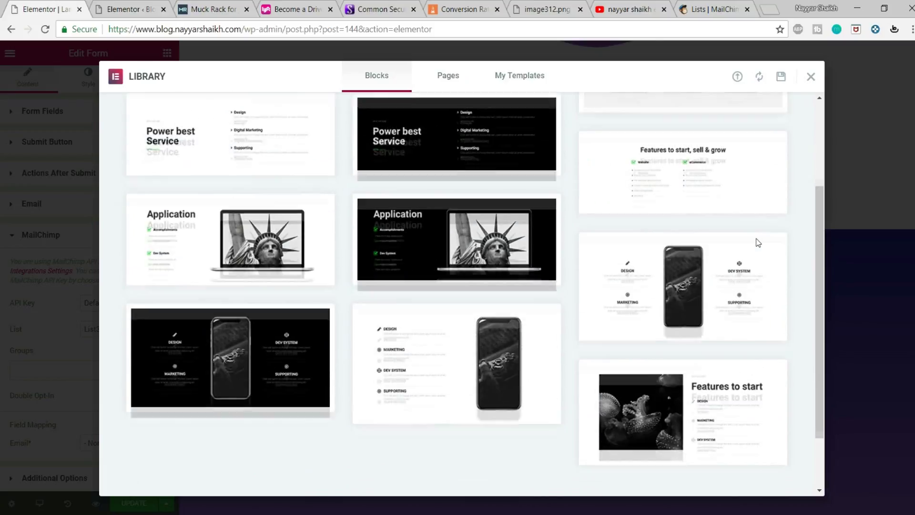
{"action": "scroll", "coordinate": [611, 306], "scroll_direction": "up", "scroll_amount": 3}
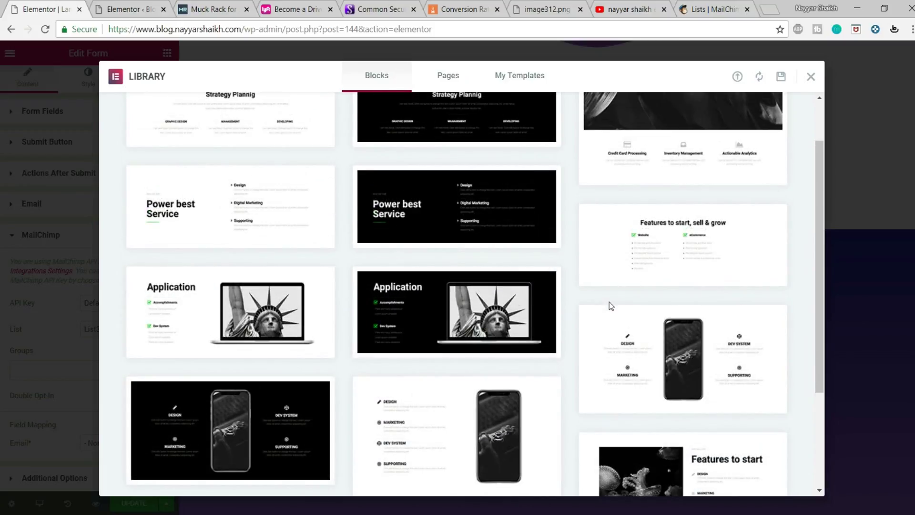
{"action": "scroll", "coordinate": [597, 304], "scroll_direction": "up", "scroll_amount": 2}
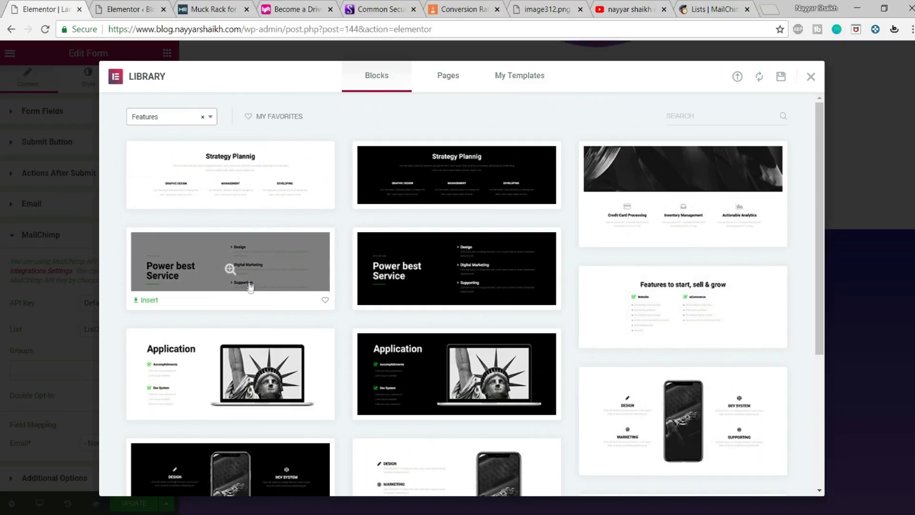
{"action": "left_click", "coordinate": [150, 301]}
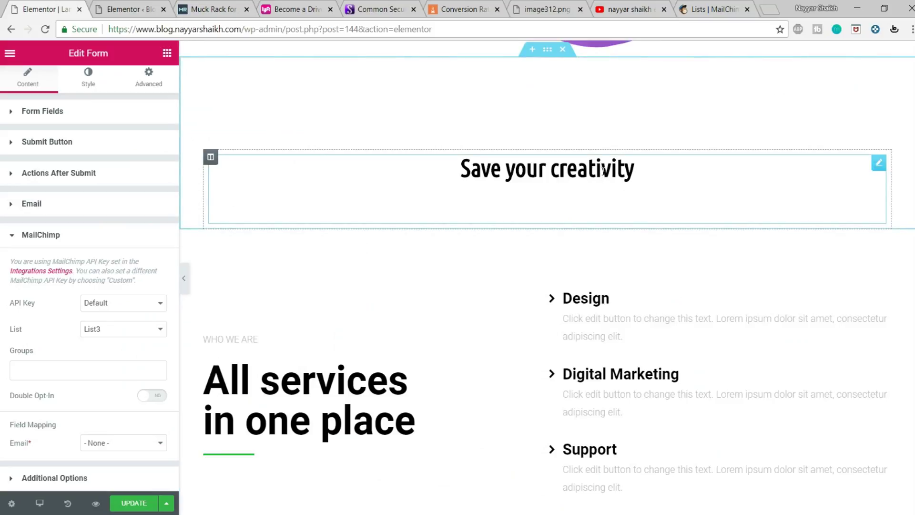
Delete the Save your creativity heading widget.
{"action": "right_click", "coordinate": [604, 172]}
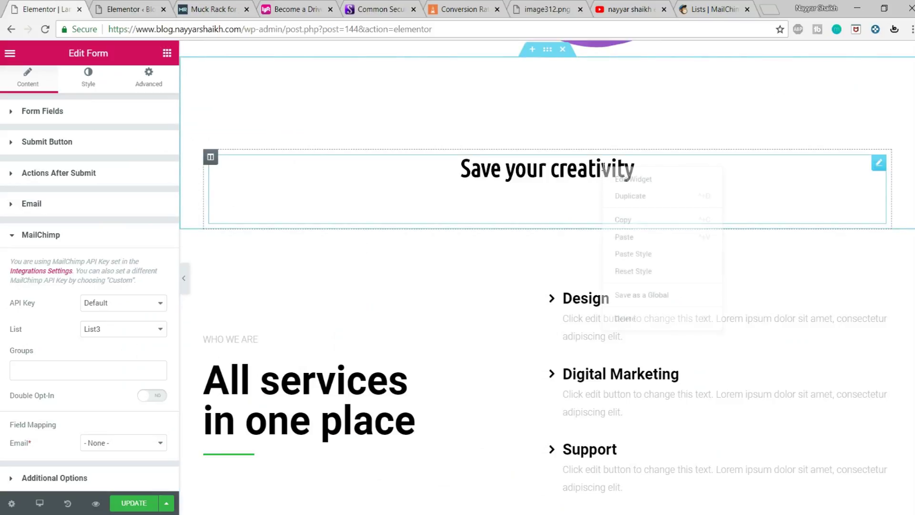
{"action": "left_click", "coordinate": [645, 318]}
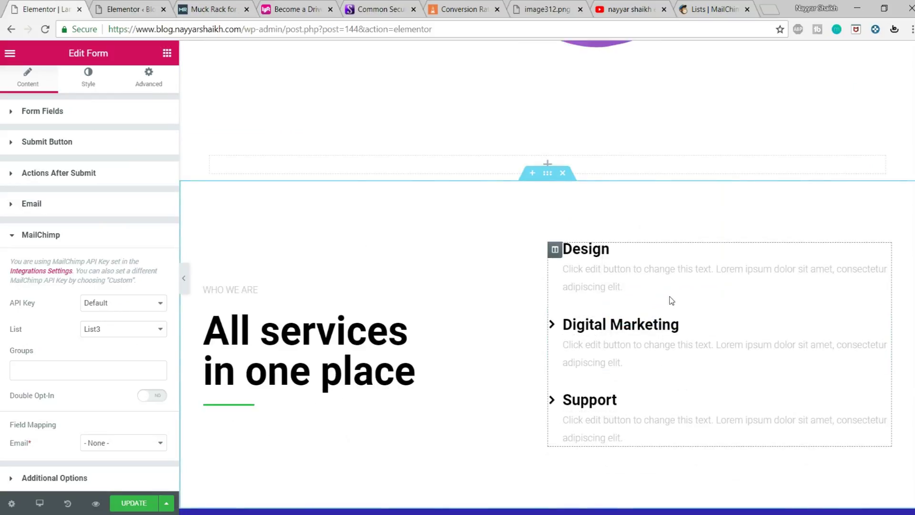
{"action": "scroll", "coordinate": [671, 301], "scroll_direction": "down", "scroll_amount": 3}
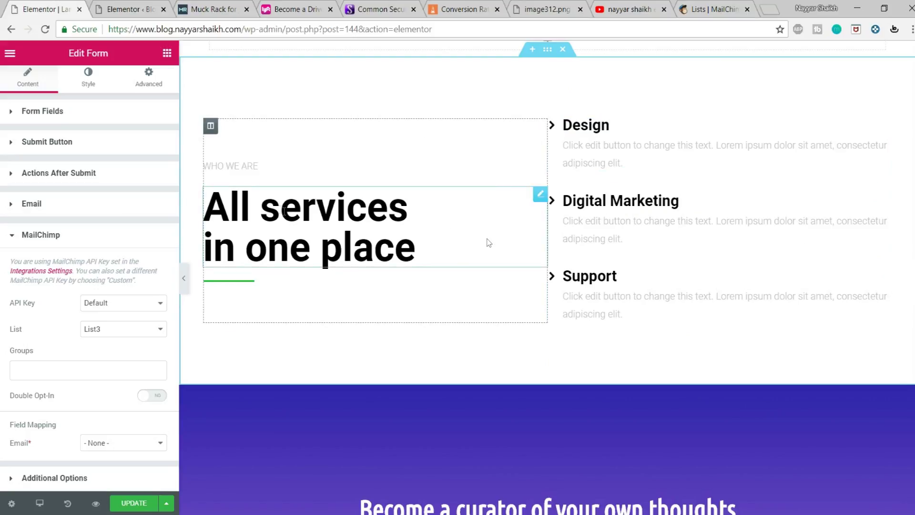
Replace the 'All services in one place' heading text with 'Course Includes'.
{"action": "left_click", "coordinate": [277, 226]}
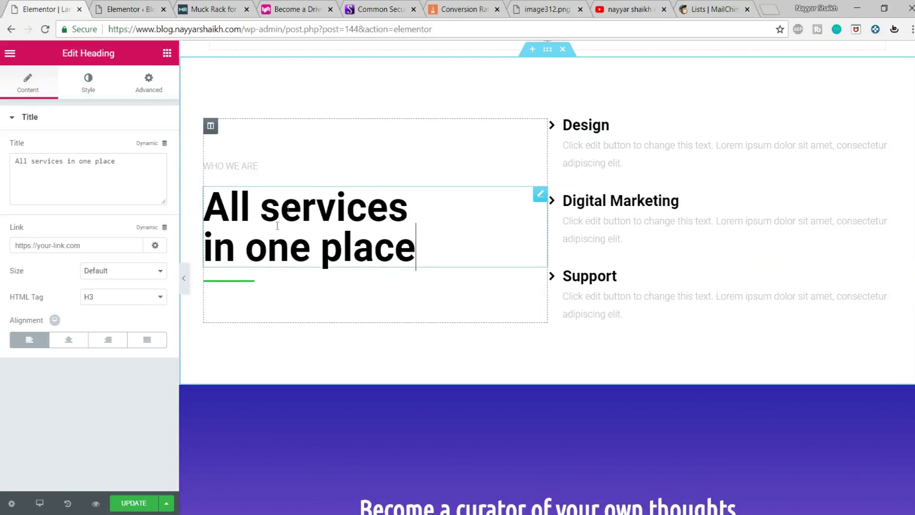
{"action": "triple_click", "coordinate": [364, 216]}
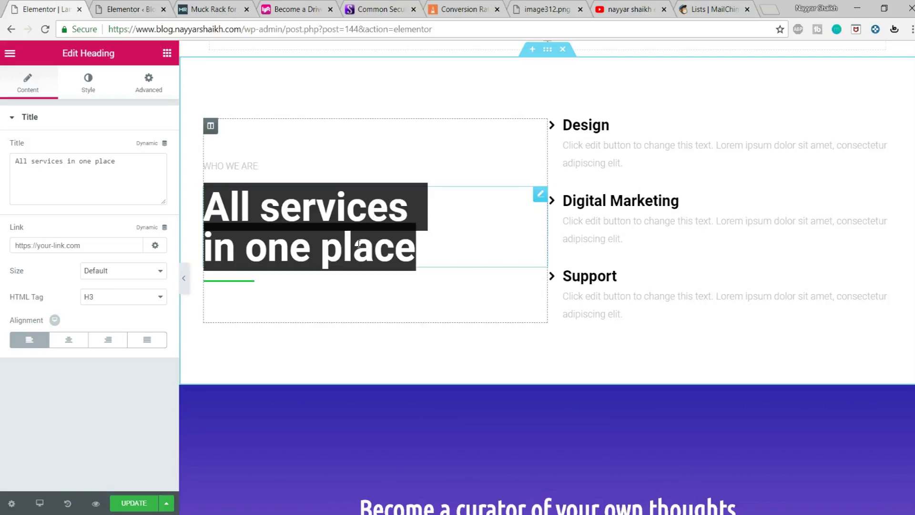
{"action": "type", "text": "Benefi"}
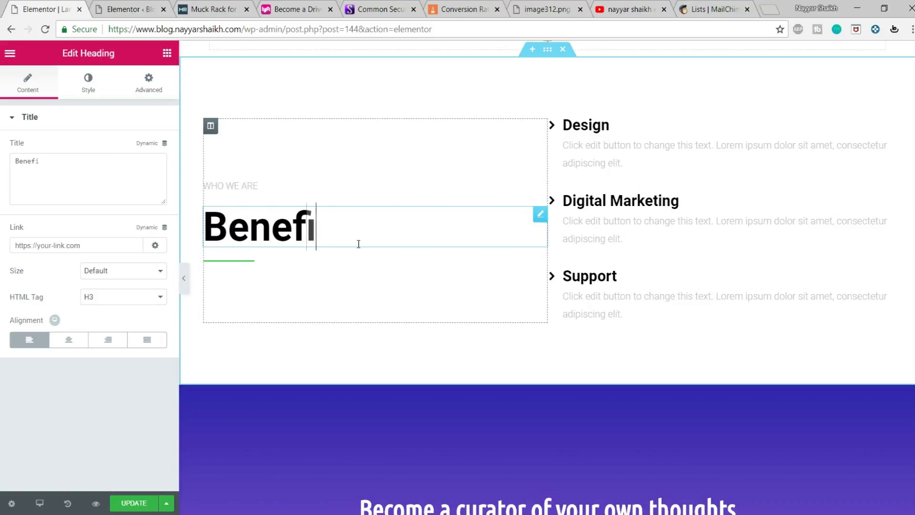
{"action": "type", "text": "ts o"}
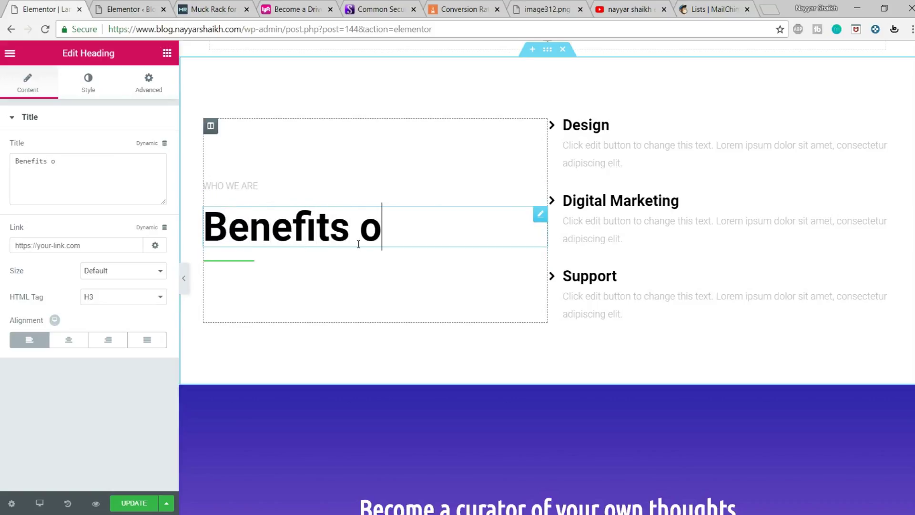
{"action": "key", "text": "ctrl+a"}
{"action": "key", "text": "BackSpace"}
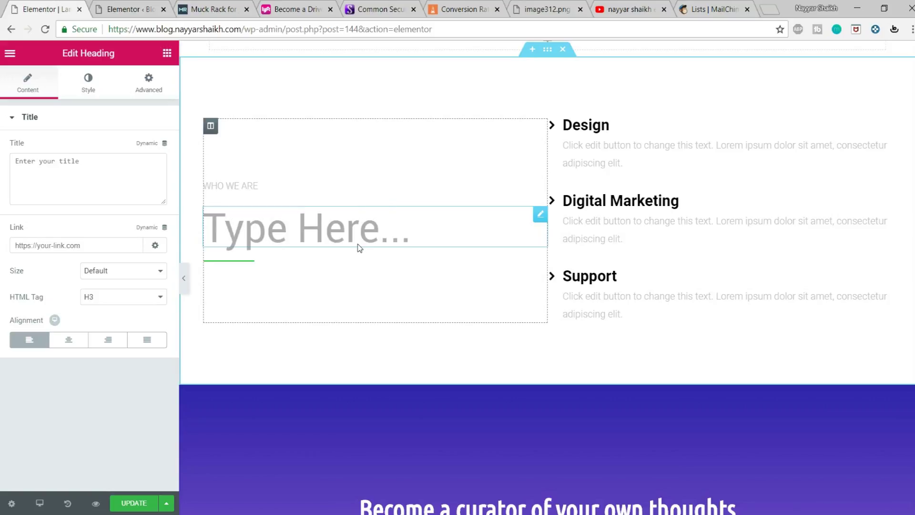
{"action": "type", "text": "Cour"}
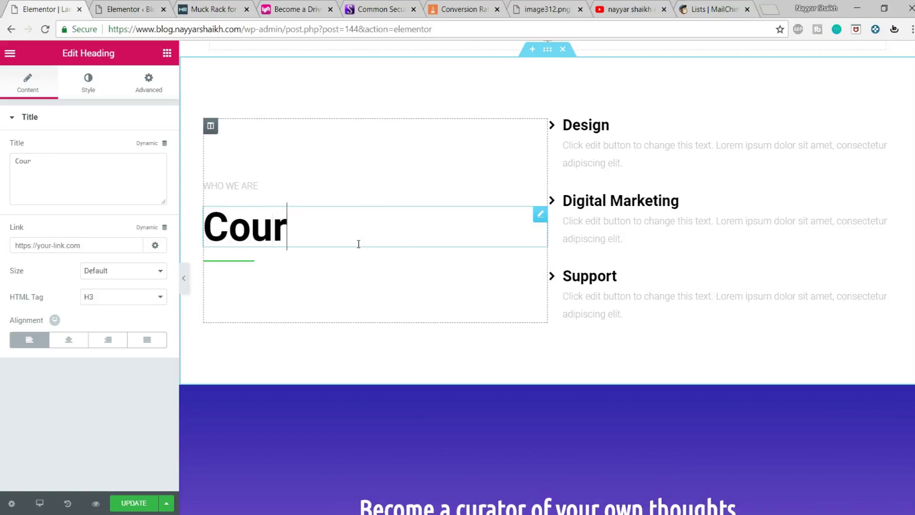
{"action": "type", "text": "se Includes"}
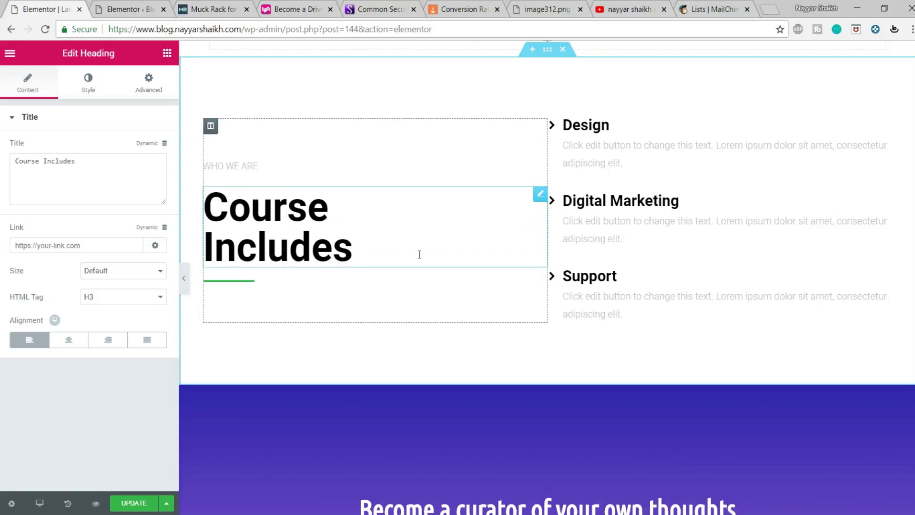
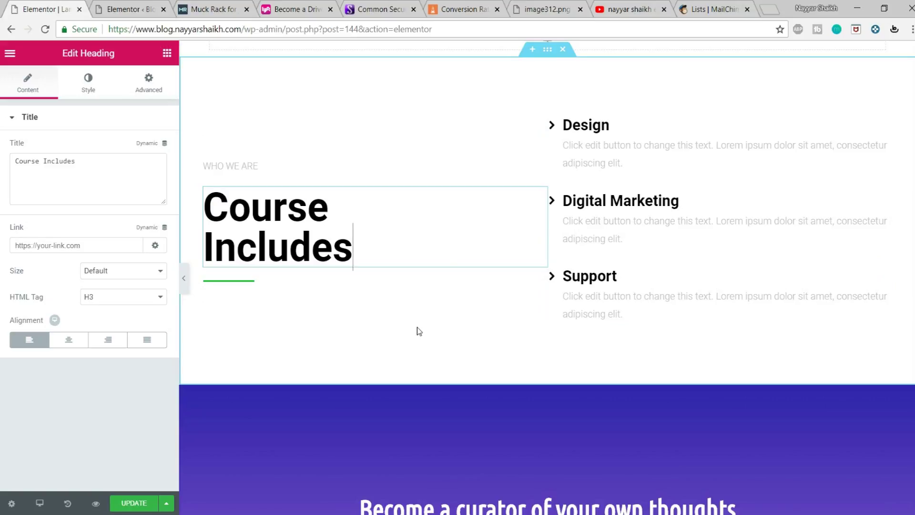
Change the Design icon box title to 'Free Theme' and its description to 'Free theme in the Course'.
{"action": "left_click", "coordinate": [616, 136]}
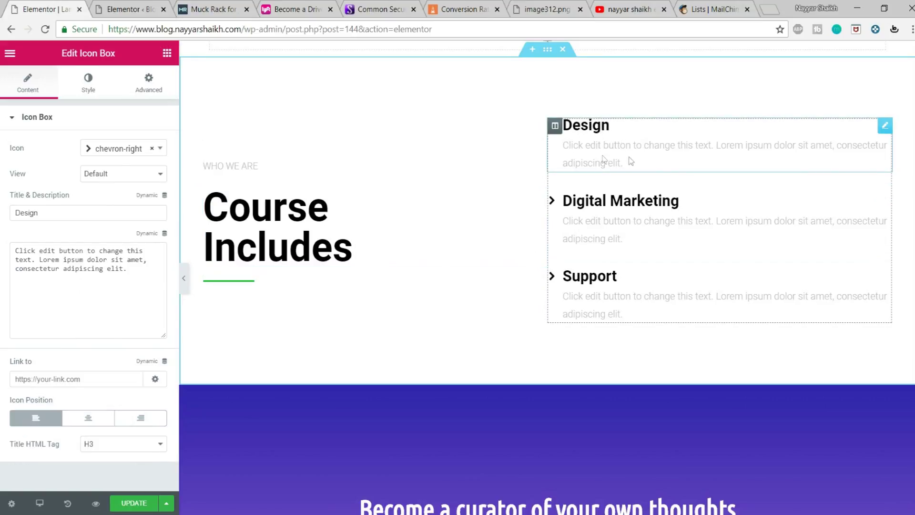
{"action": "double_click", "coordinate": [75, 215]}
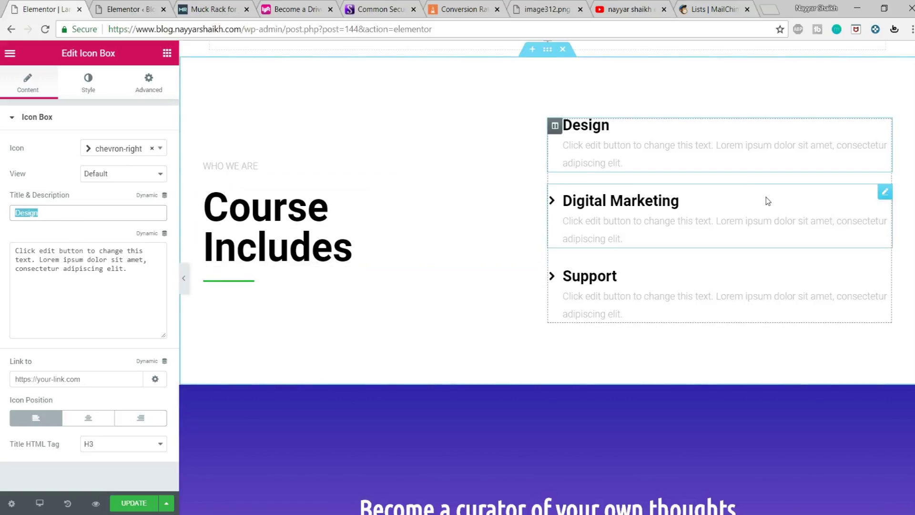
{"action": "type", "text": "Free Theme"}
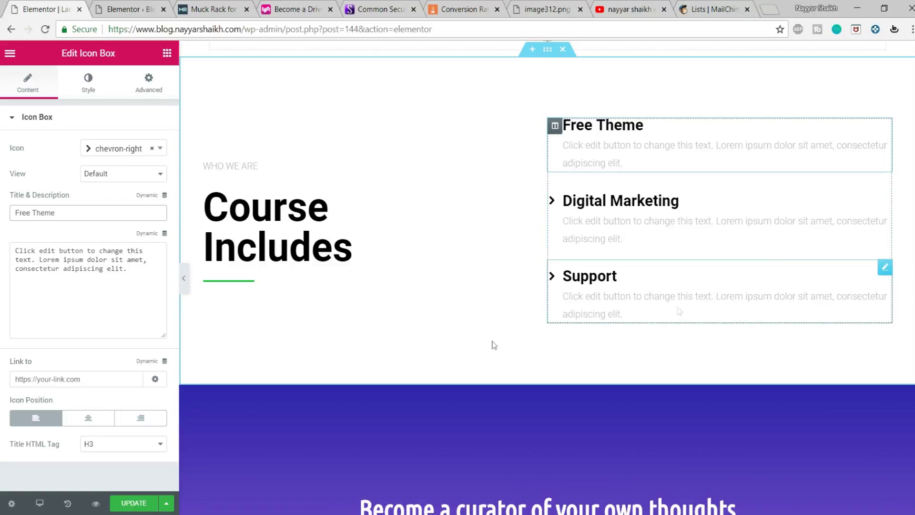
{"action": "triple_click", "coordinate": [112, 301]}
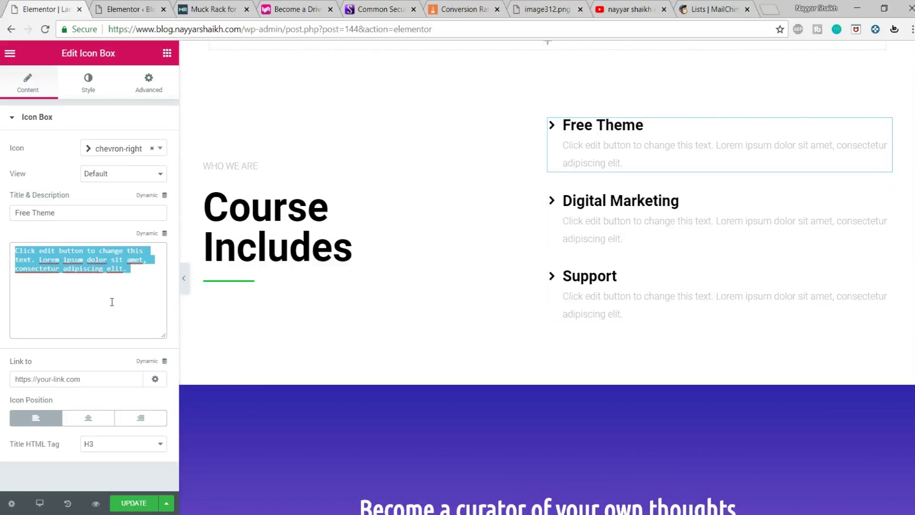
{"action": "type", "text": "Free theme in the Course"}
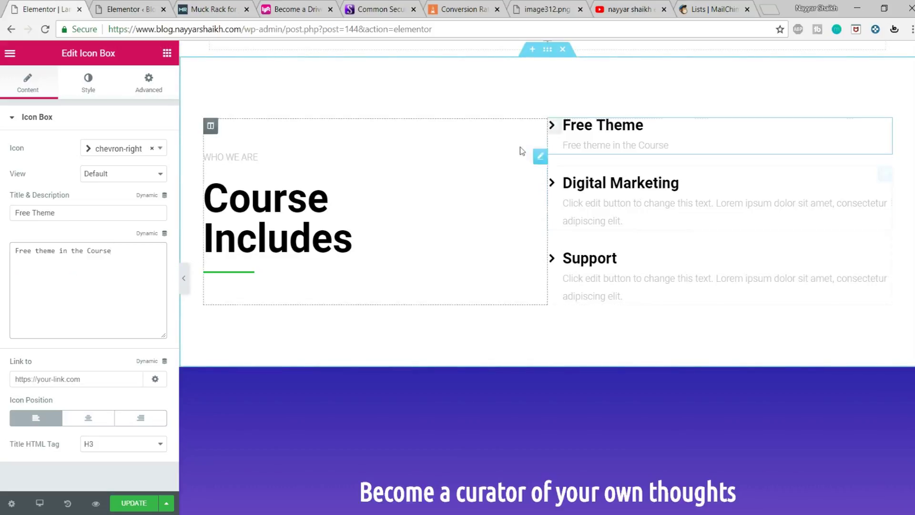
{"action": "scroll", "coordinate": [668, 258], "scroll_direction": "down", "scroll_amount": 5}
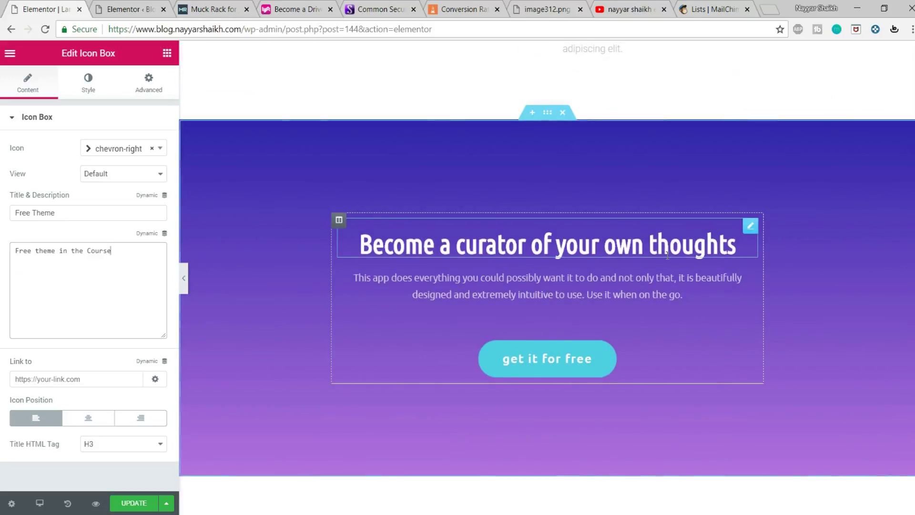
{"action": "scroll", "coordinate": [666, 270], "scroll_direction": "up", "scroll_amount": 7}
{"action": "scroll", "coordinate": [663, 269], "scroll_direction": "down", "scroll_amount": 6}
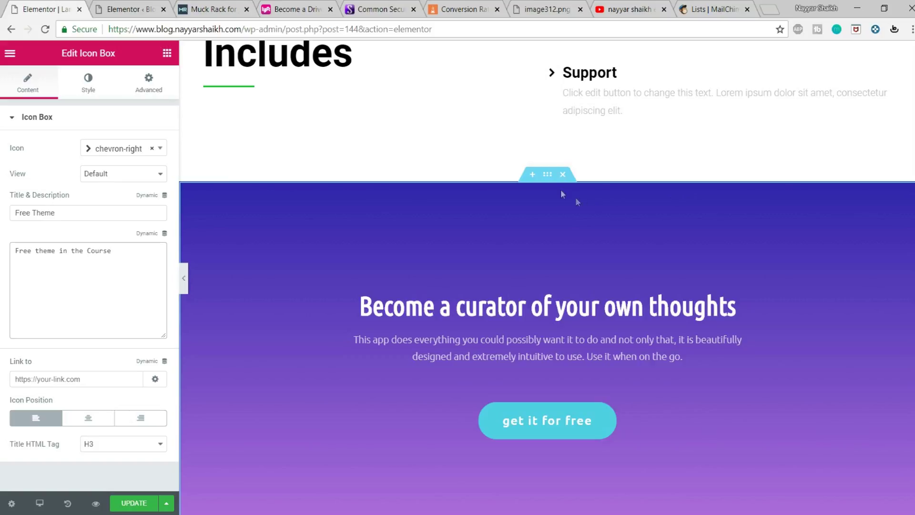
Add a section above the purple one and insert the dark Testimonials block from the library.
{"action": "left_click", "coordinate": [532, 175]}
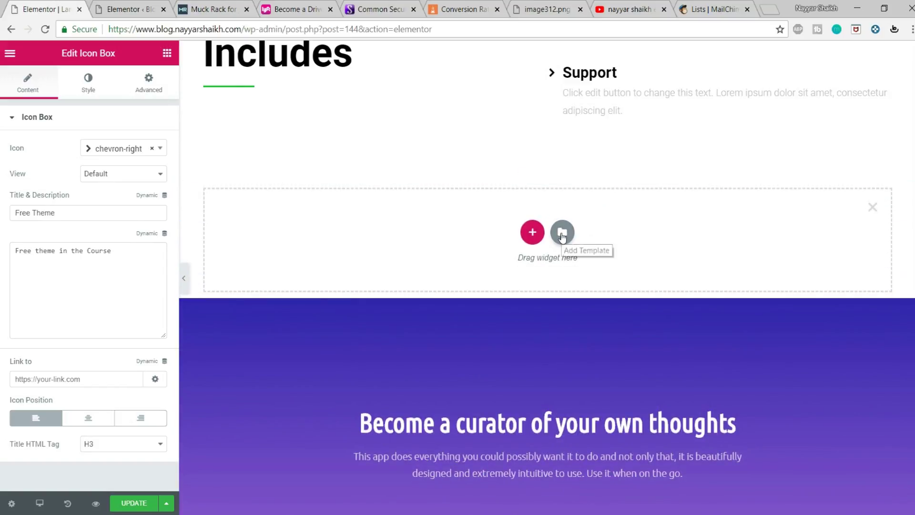
{"action": "left_click", "coordinate": [563, 234]}
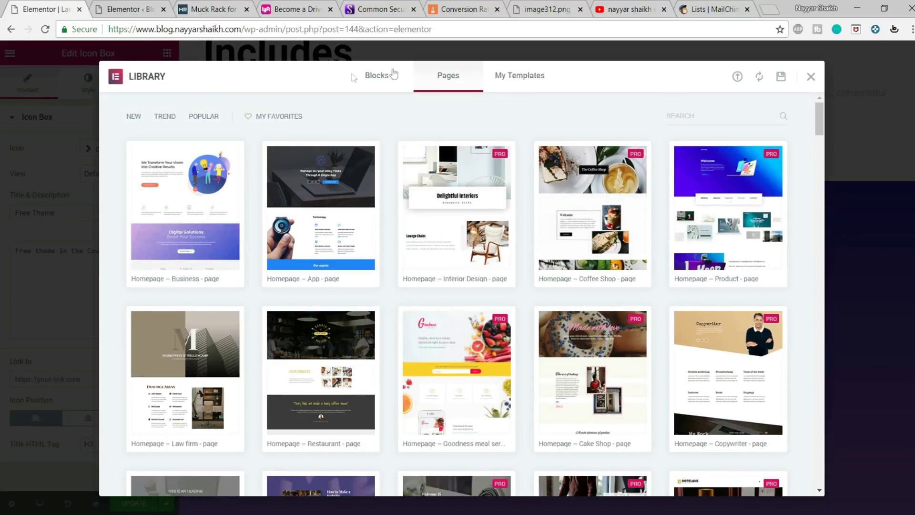
{"action": "left_click", "coordinate": [338, 94]}
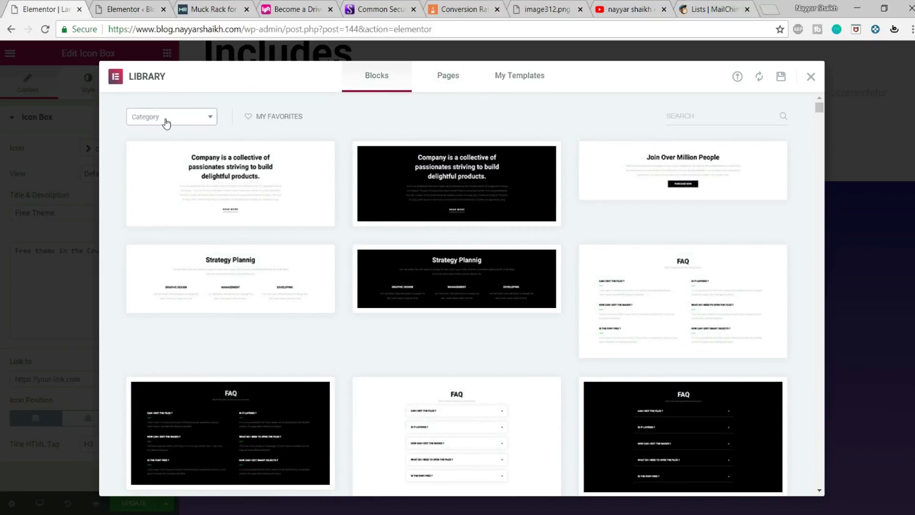
{"action": "left_click", "coordinate": [167, 122]}
{"action": "scroll", "coordinate": [167, 241], "scroll_direction": "down", "scroll_amount": 5}
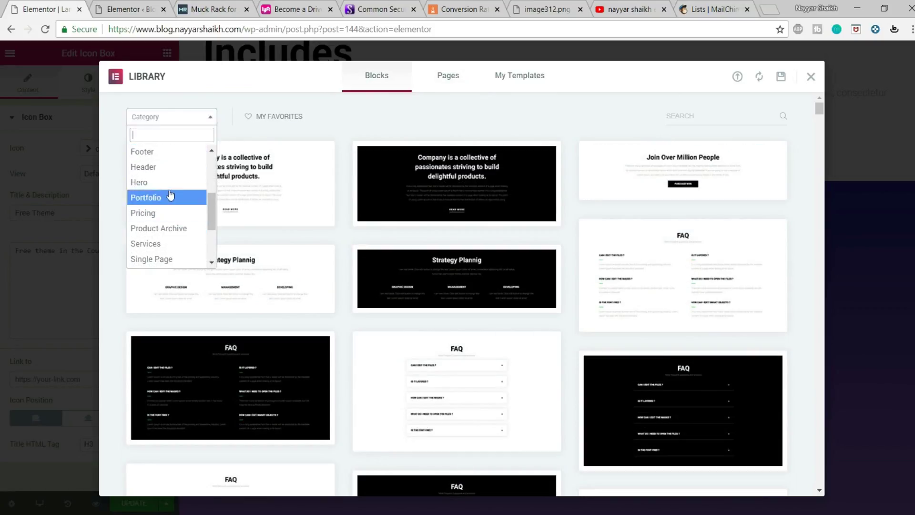
{"action": "left_click", "coordinate": [170, 265]}
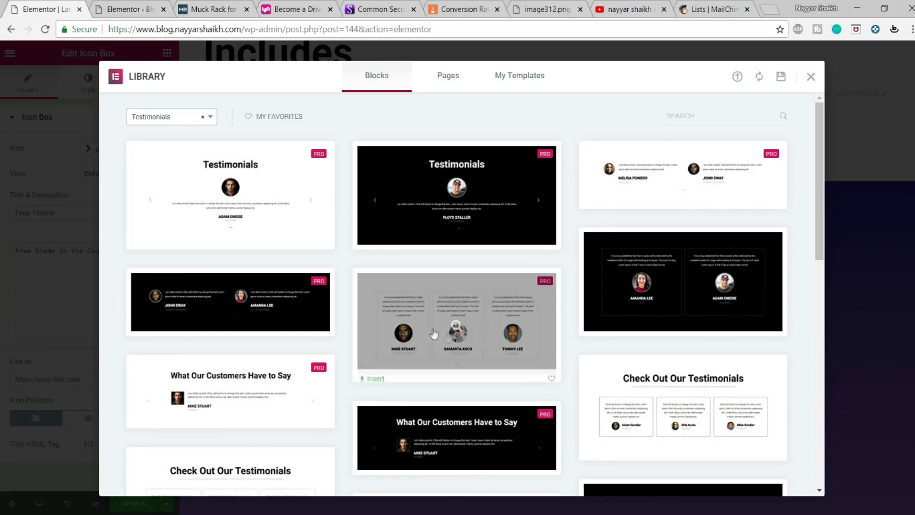
{"action": "scroll", "coordinate": [435, 218], "scroll_direction": "down", "scroll_amount": 3}
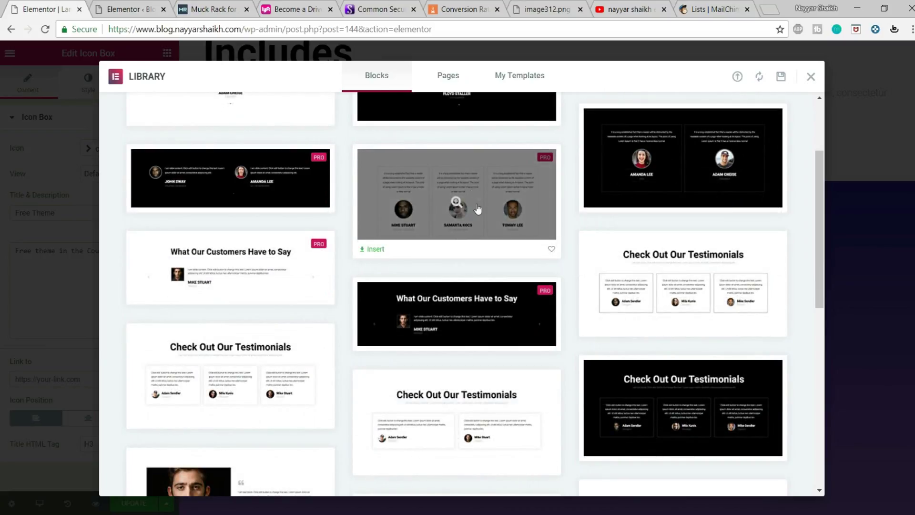
{"action": "scroll", "coordinate": [476, 207], "scroll_direction": "up", "scroll_amount": 3}
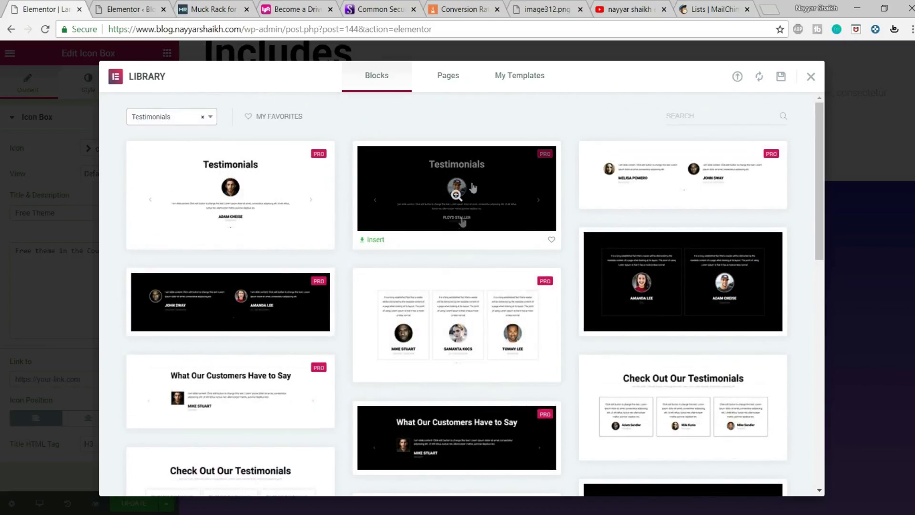
{"action": "left_click", "coordinate": [374, 240]}
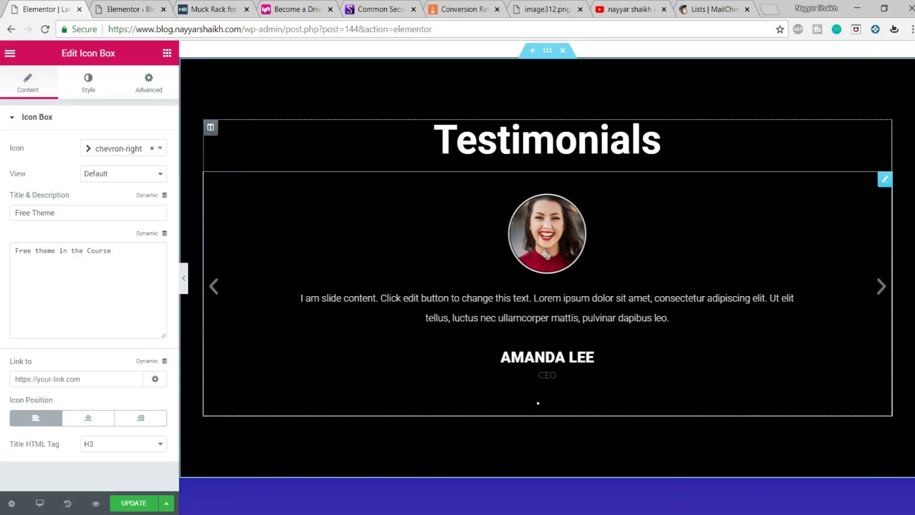
Open the Testimonial Carousel settings with slide Item #1 expanded, then switch to the YouTube tab.
{"action": "left_click", "coordinate": [522, 315]}
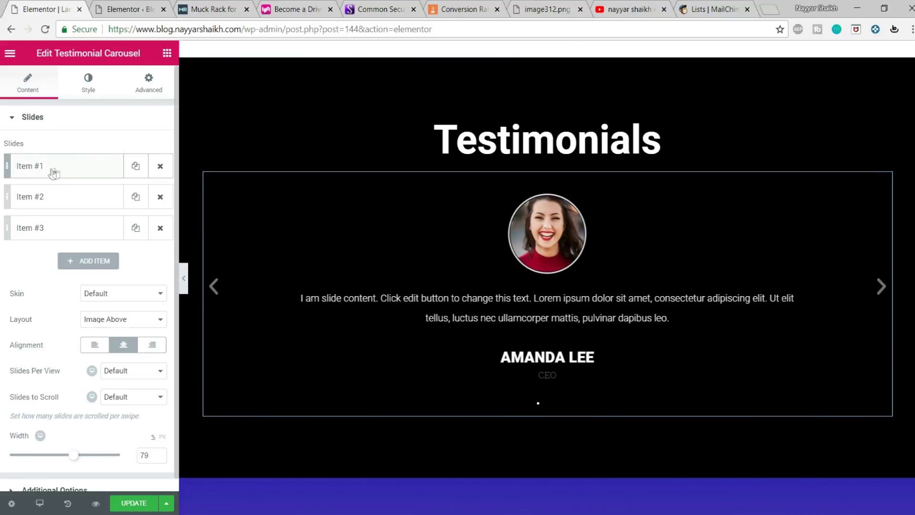
{"action": "left_click", "coordinate": [74, 166]}
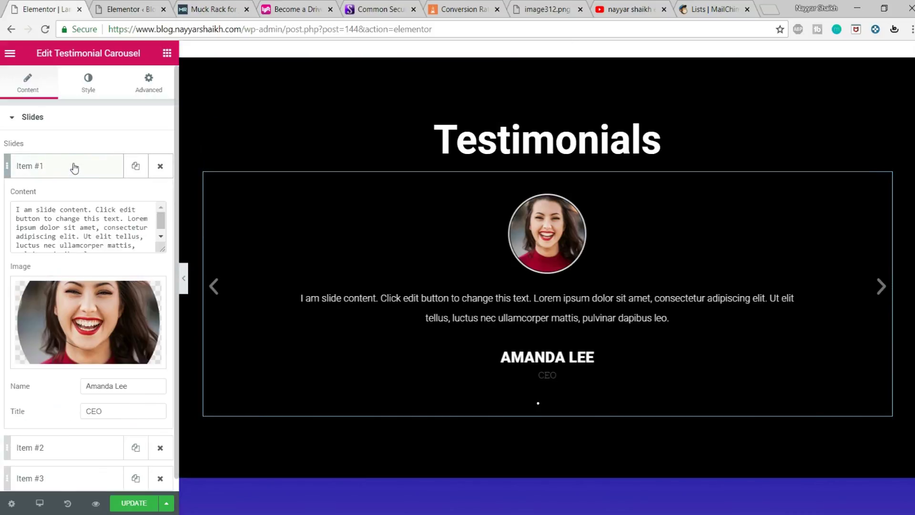
{"action": "mouse_move", "coordinate": [90, 327]}
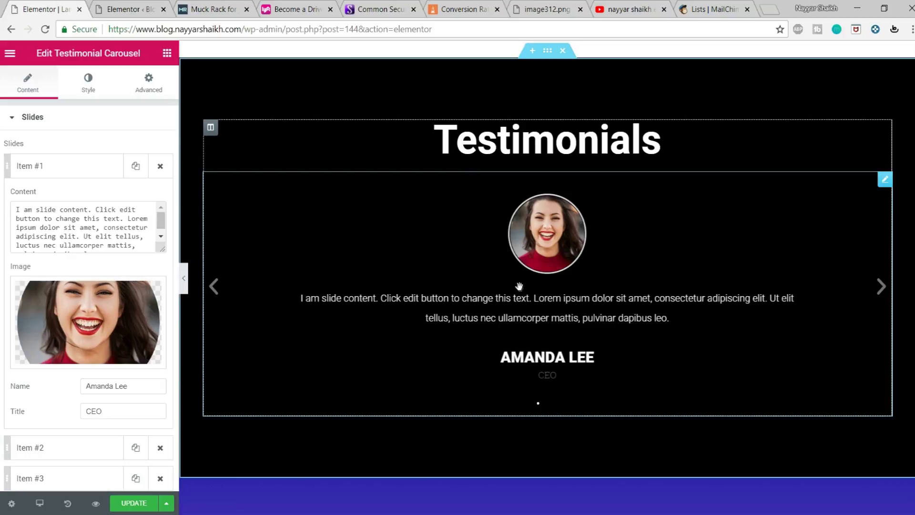
{"action": "left_click", "coordinate": [620, 10]}
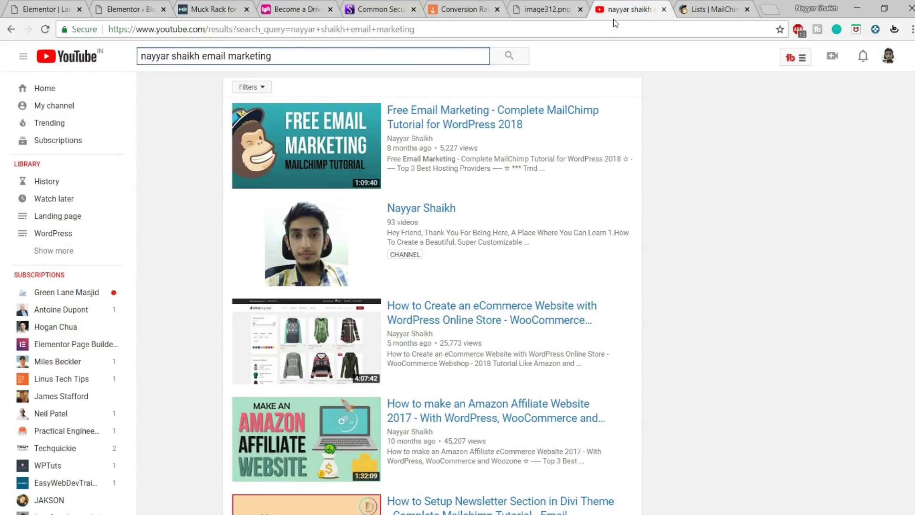
Go back to the Elementor editor tab.
{"action": "left_click", "coordinate": [61, 6]}
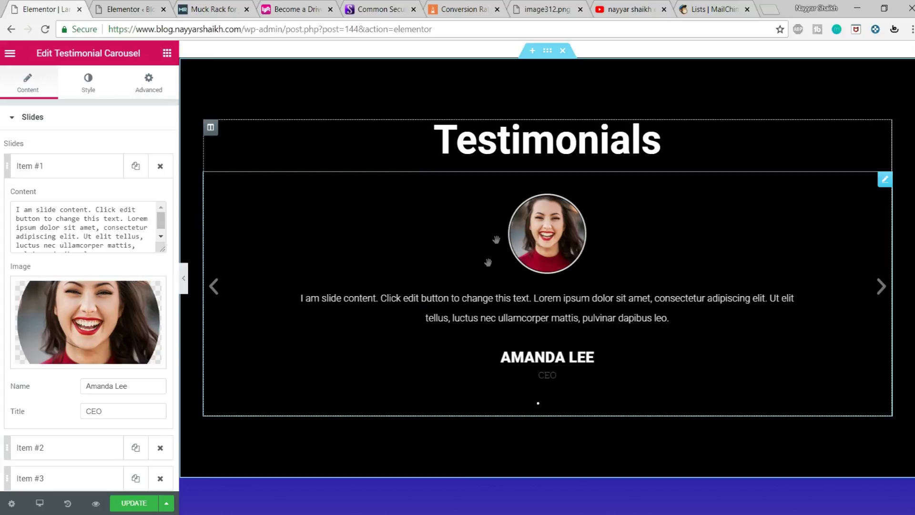
Set the first testimonial's text to 'Awesome Course' and enter the reviewer's name.
{"action": "left_click", "coordinate": [61, 222]}
{"action": "key", "text": "ctrl+a"}
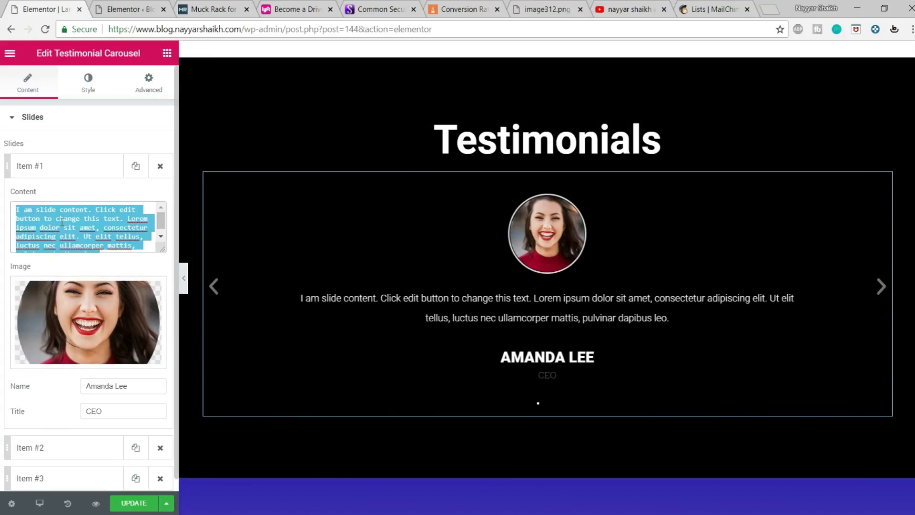
{"action": "type", "text": "Awesome "}
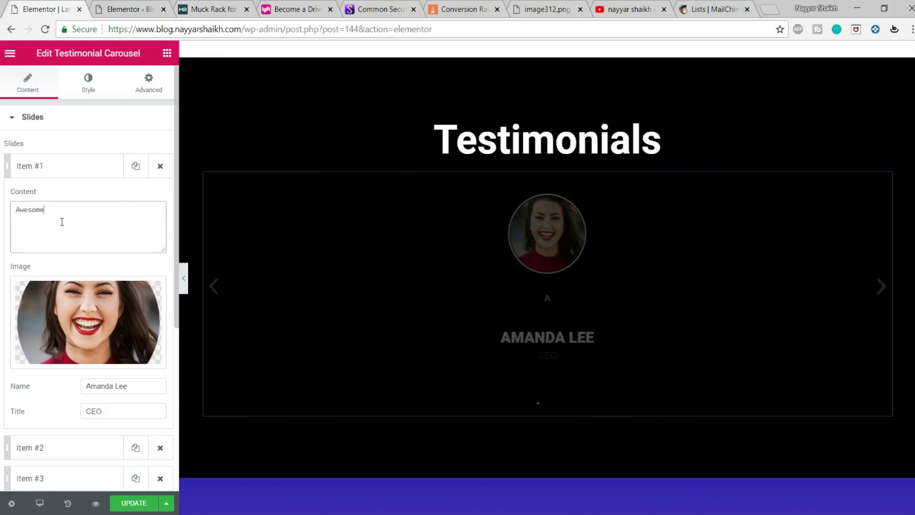
{"action": "type", "text": "Course"}
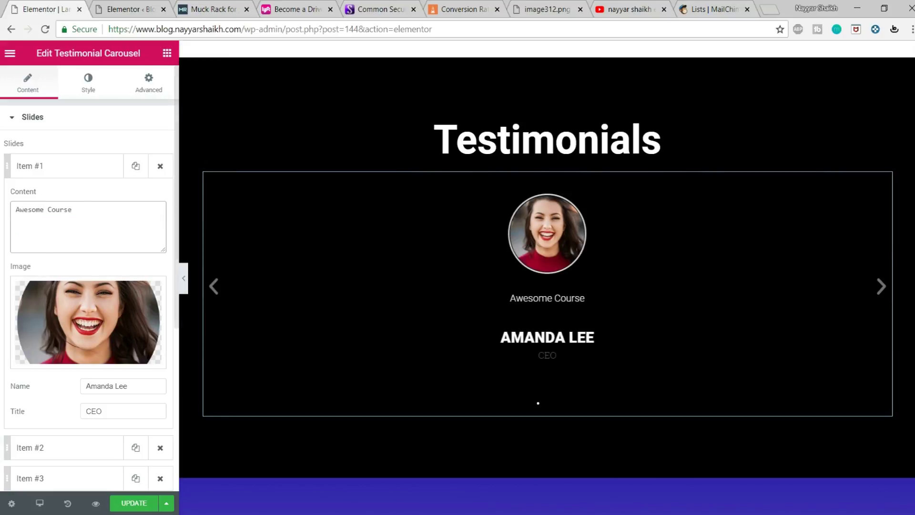
{"action": "scroll", "coordinate": [128, 271], "scroll_direction": "down", "scroll_amount": 2}
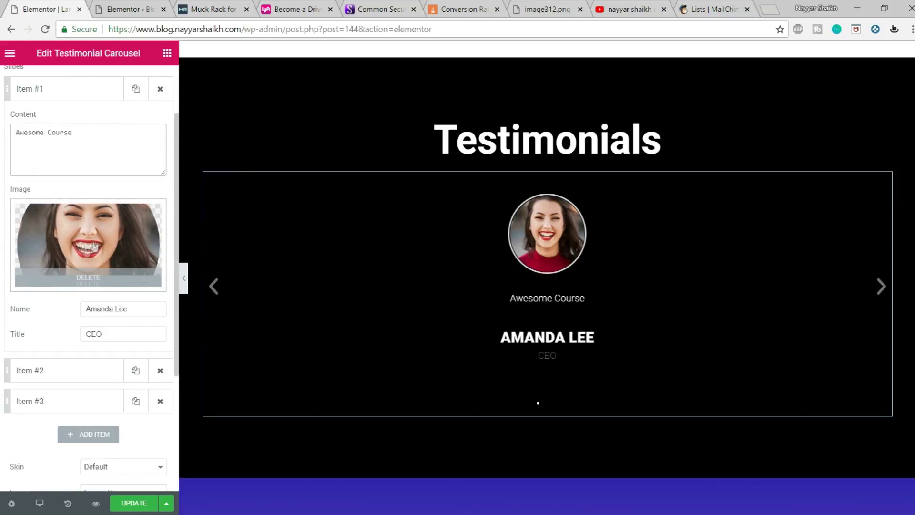
{"action": "left_click_drag", "start_coordinate": [138, 309], "coordinate": [35, 315]}
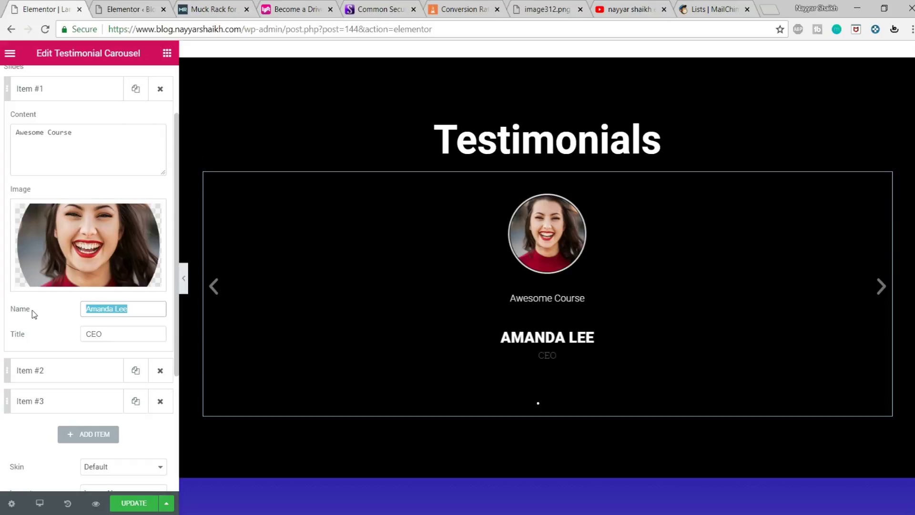
{"action": "type", "text": "Adeeba "}
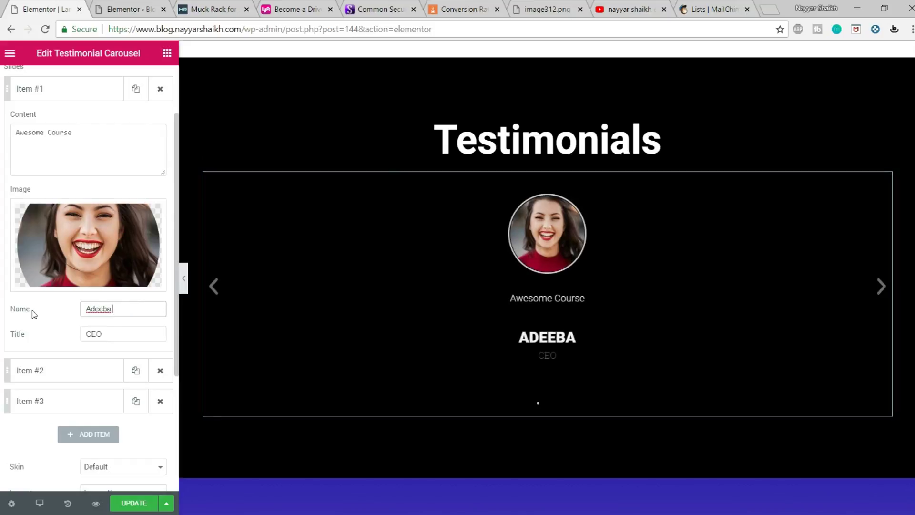
{"action": "type", "text": "Khan"}
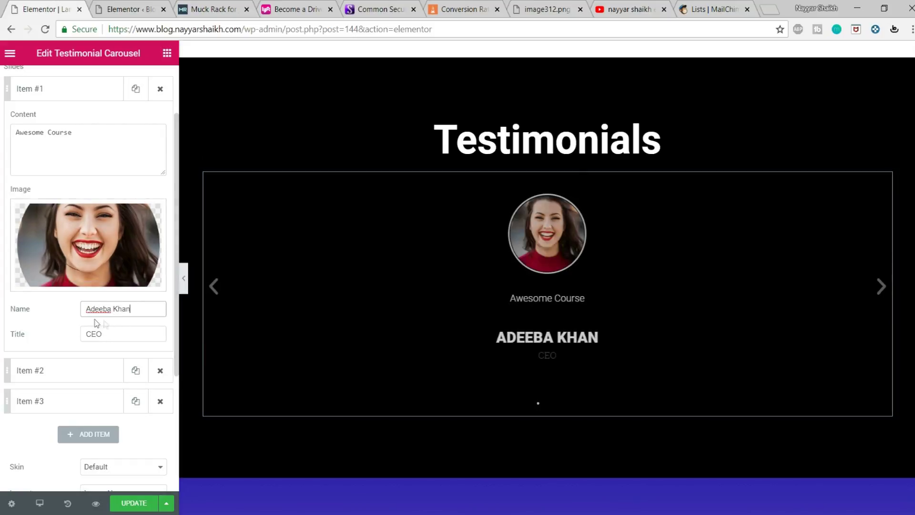
Change the first testimonial's title from CEO to 'Manager - ABC Inc.'.
{"action": "left_click_drag", "start_coordinate": [124, 336], "coordinate": [67, 343]}
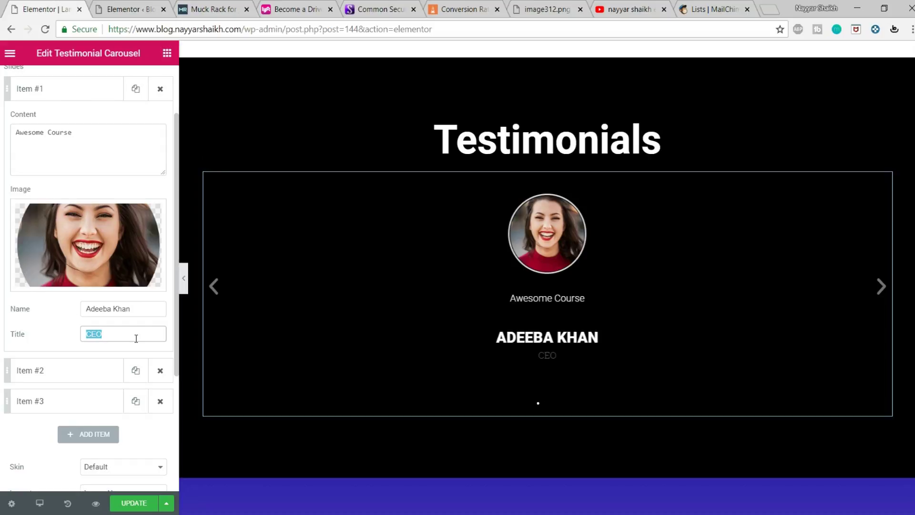
{"action": "type", "text": "Manager"}
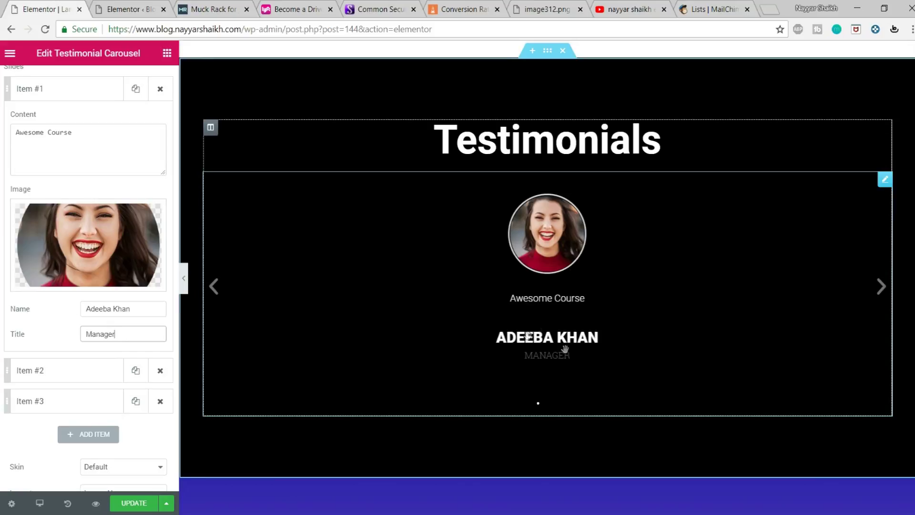
{"action": "left_click_drag", "start_coordinate": [131, 333], "coordinate": [78, 332]}
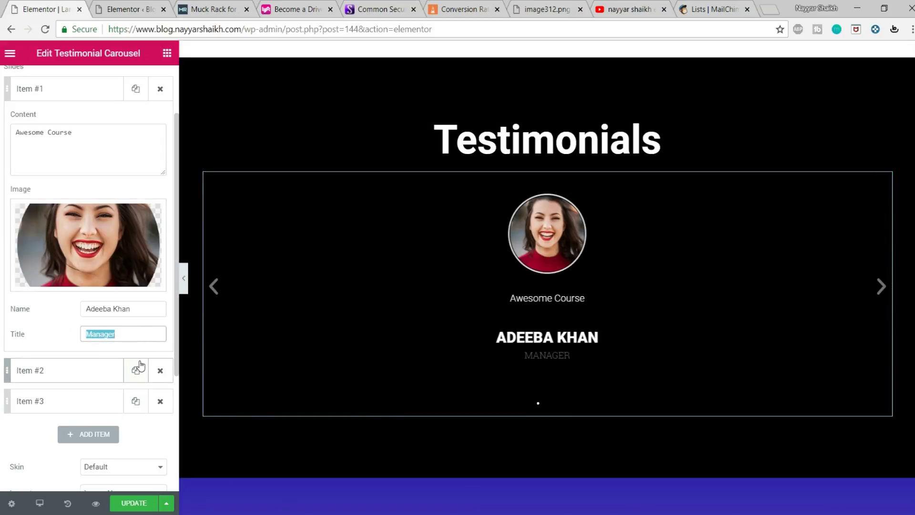
{"action": "key", "text": "Right"}
{"action": "type", "text": "- ABC "}
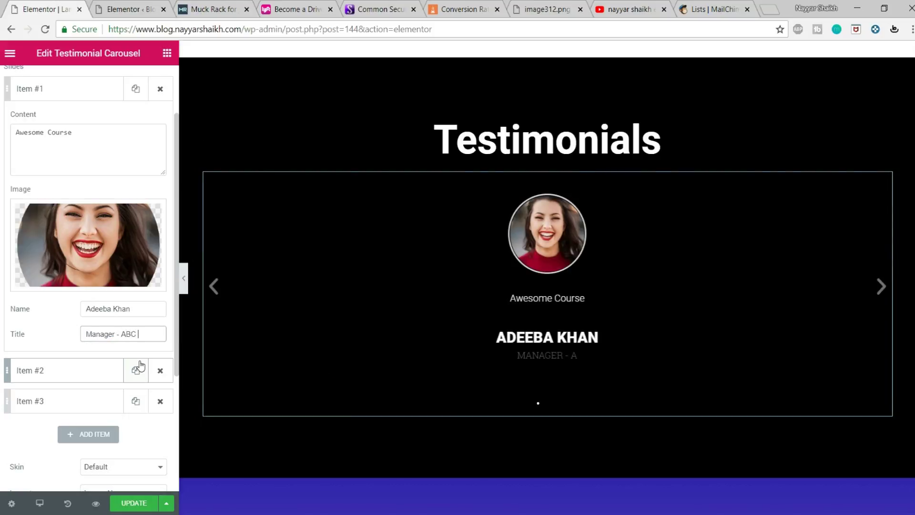
{"action": "type", "text": "Inc."}
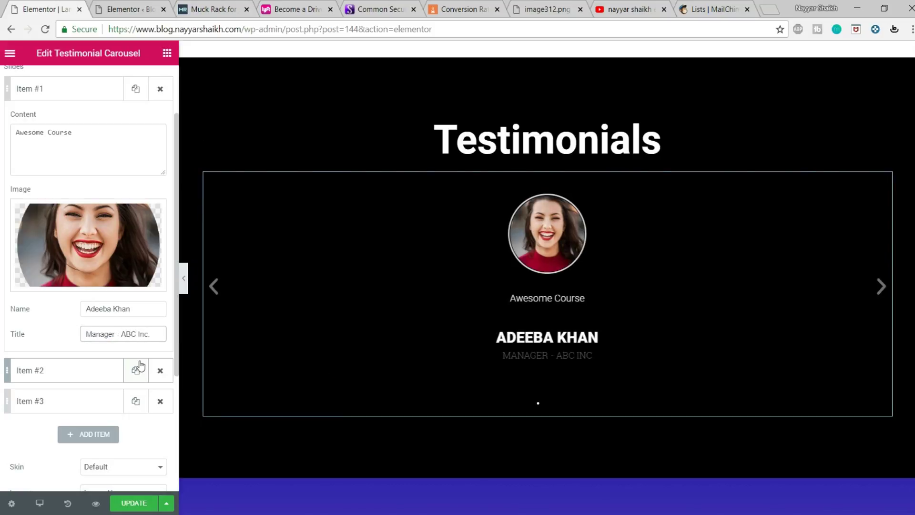
Advance the carousel to the next slide and expand Item #2's details.
{"action": "left_click", "coordinate": [882, 286]}
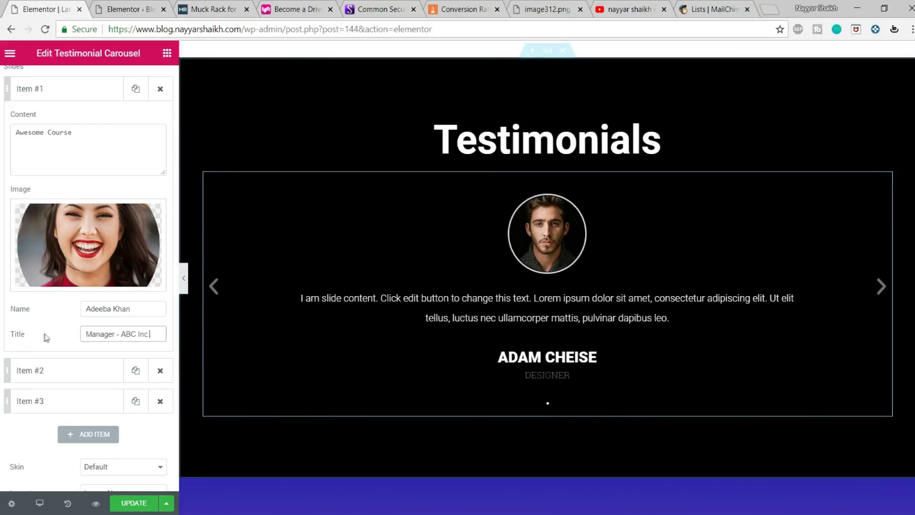
{"action": "left_click", "coordinate": [58, 374]}
{"action": "scroll", "coordinate": [96, 280], "scroll_direction": "down", "scroll_amount": 3}
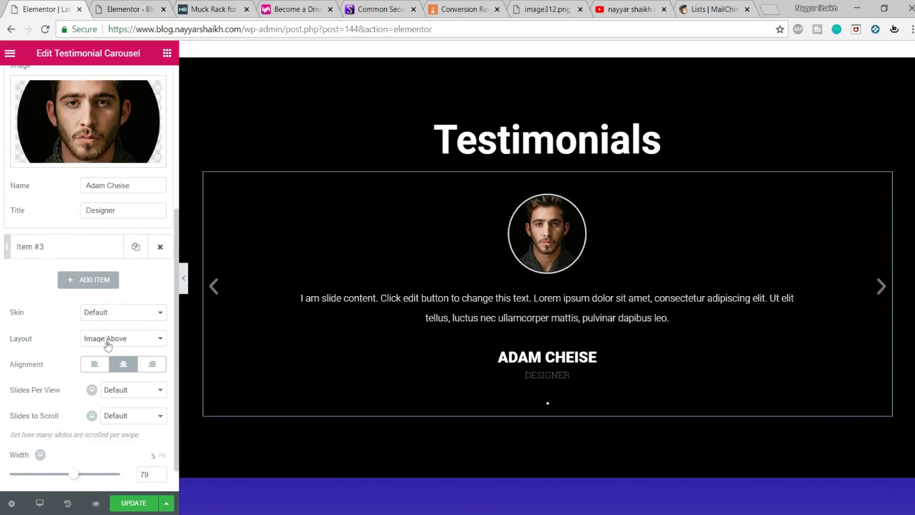
{"action": "scroll", "coordinate": [100, 286], "scroll_direction": "up", "scroll_amount": 5}
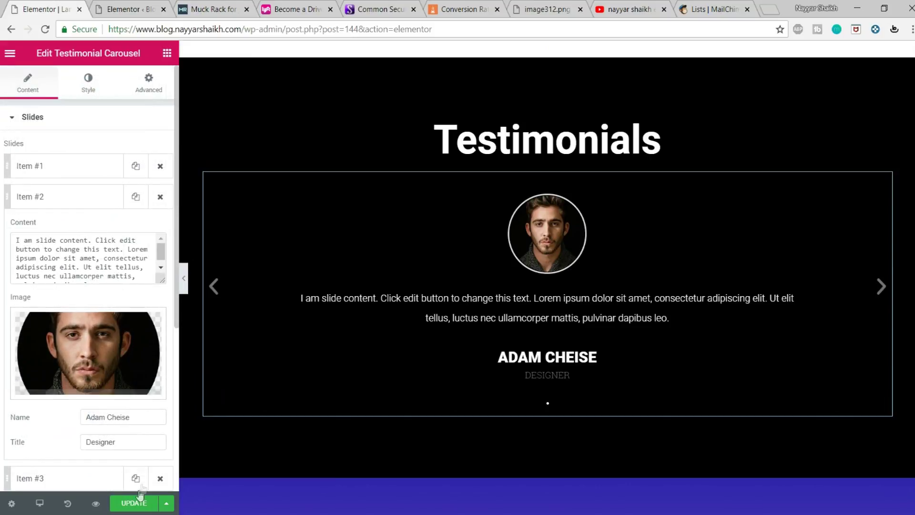
Save the page and scroll through the canvas to review the sections.
{"action": "left_click", "coordinate": [135, 504]}
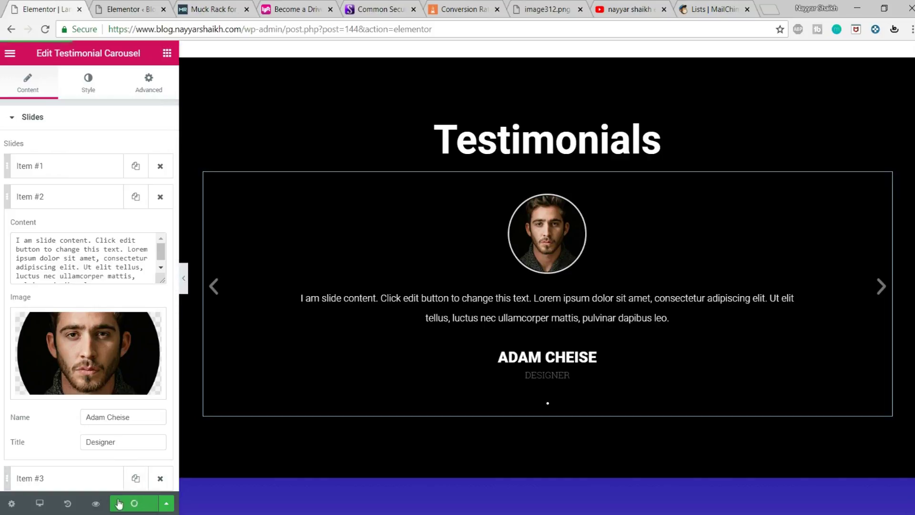
{"action": "scroll", "coordinate": [714, 388], "scroll_direction": "up", "scroll_amount": 4}
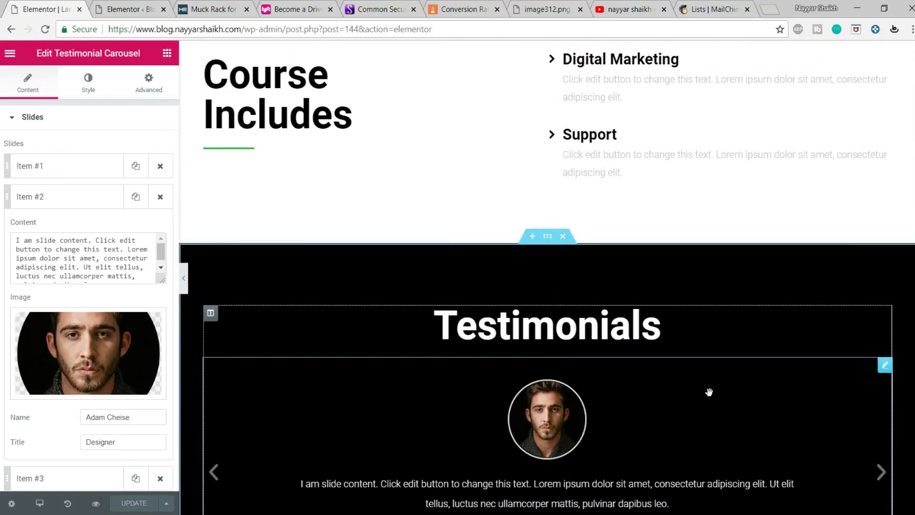
{"action": "scroll", "coordinate": [709, 391], "scroll_direction": "up", "scroll_amount": 8}
{"action": "scroll", "coordinate": [710, 392], "scroll_direction": "down", "scroll_amount": 8}
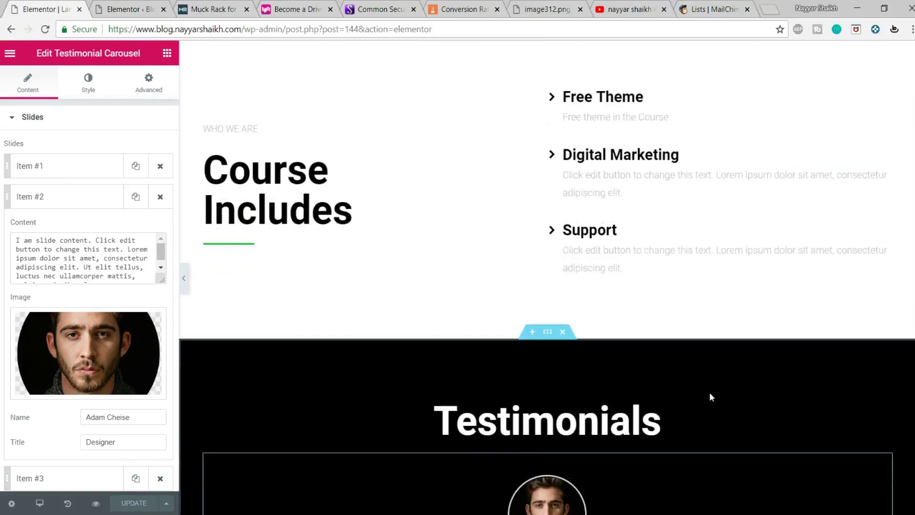
{"action": "scroll", "coordinate": [709, 392], "scroll_direction": "down", "scroll_amount": 12}
{"action": "scroll", "coordinate": [710, 392], "scroll_direction": "up", "scroll_amount": 8}
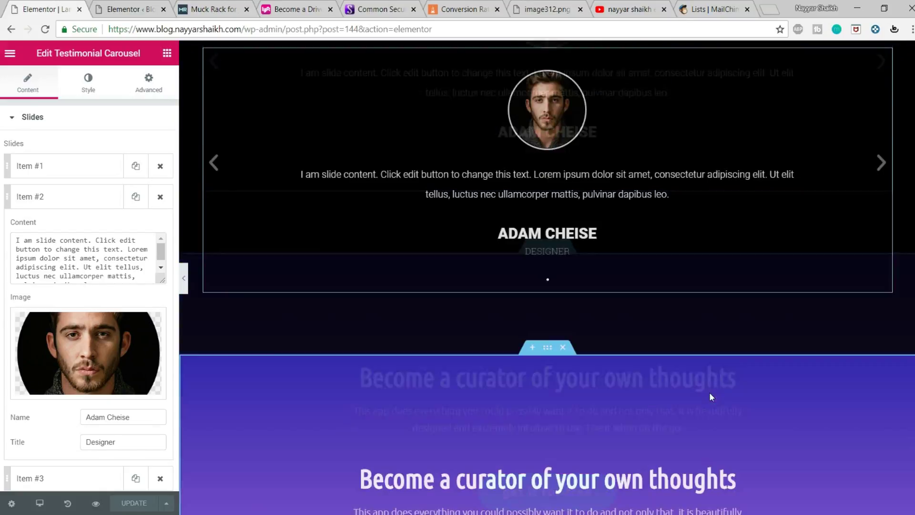
{"action": "scroll", "coordinate": [710, 397], "scroll_direction": "up", "scroll_amount": 1}
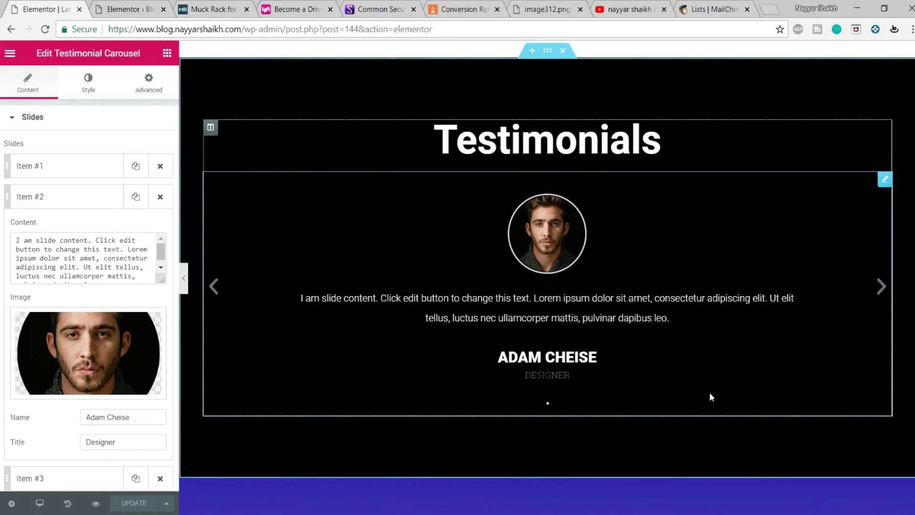
{"action": "scroll", "coordinate": [710, 398], "scroll_direction": "down", "scroll_amount": 8}
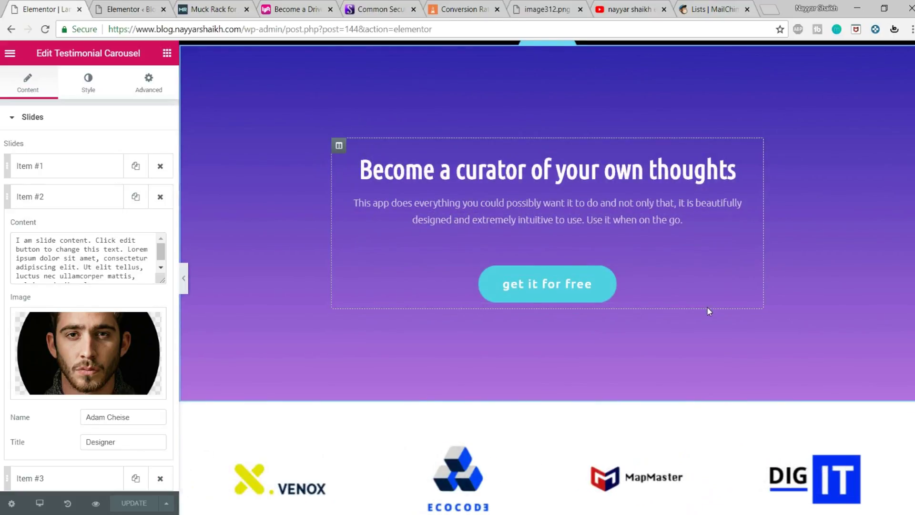
{"action": "scroll", "coordinate": [707, 308], "scroll_direction": "up", "scroll_amount": 1}
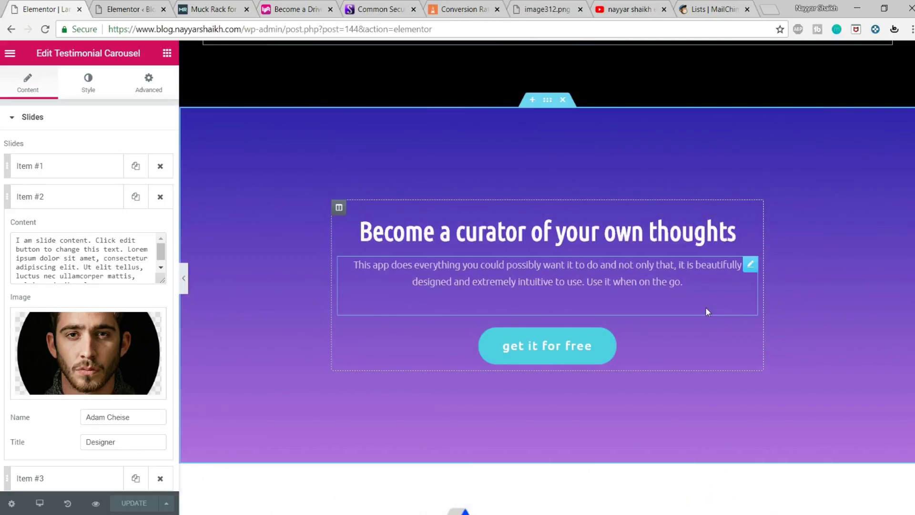
Delete the 'get it for free' button from the purple section.
{"action": "right_click", "coordinate": [563, 351]}
{"action": "left_click", "coordinate": [609, 501]}
{"action": "scroll", "coordinate": [588, 354], "scroll_direction": "up", "scroll_amount": 15}
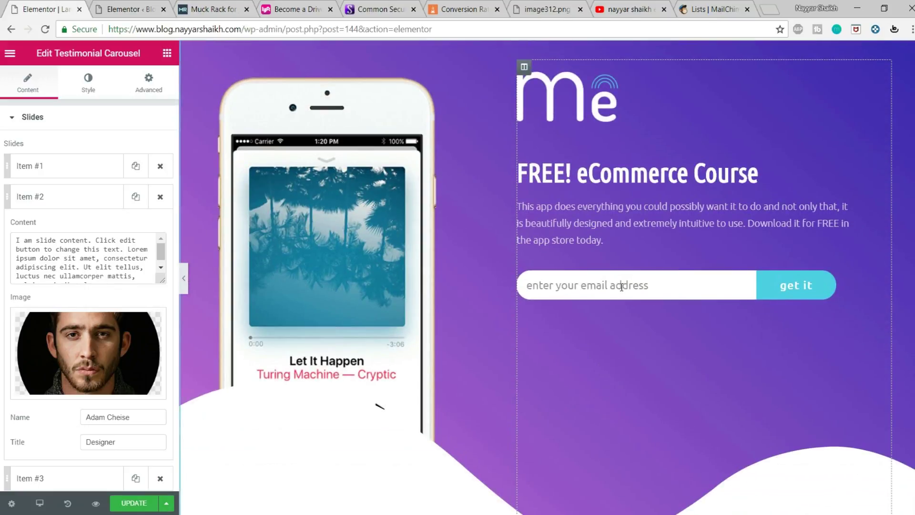
Copy the hero's email signup form and paste it into the purple section.
{"action": "right_click", "coordinate": [620, 287]}
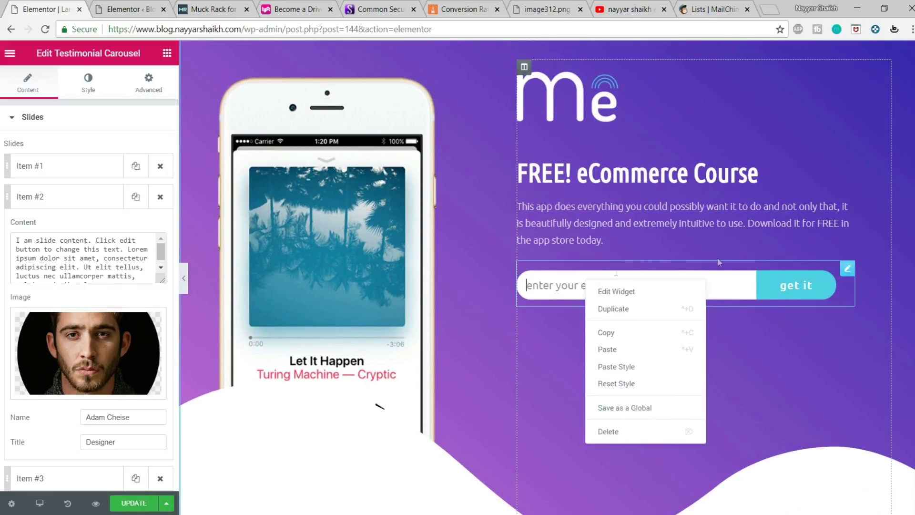
{"action": "left_click", "coordinate": [868, 150]}
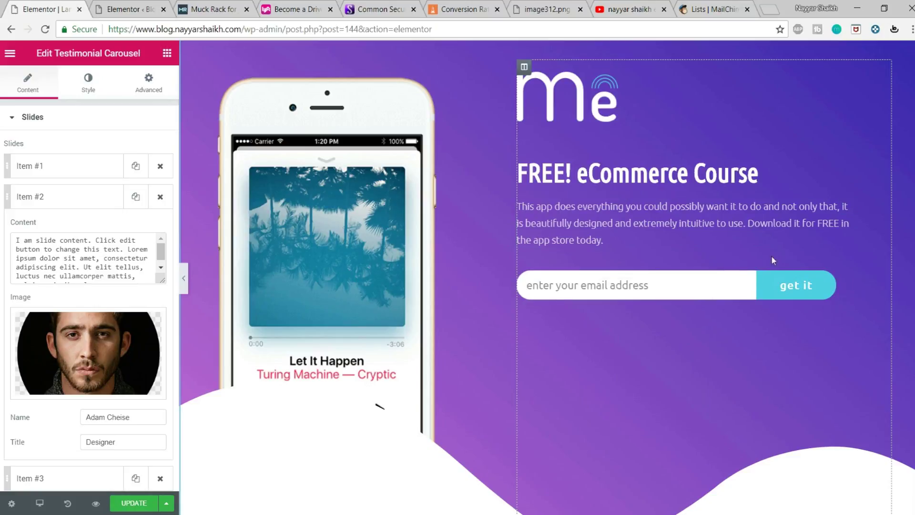
{"action": "right_click", "coordinate": [644, 282]}
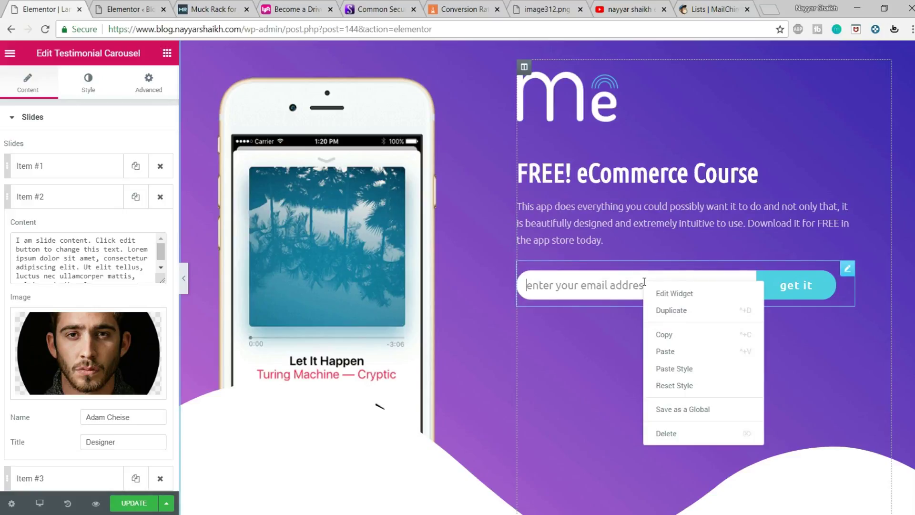
{"action": "left_click", "coordinate": [691, 339]}
{"action": "scroll", "coordinate": [691, 339], "scroll_direction": "down", "scroll_amount": 20}
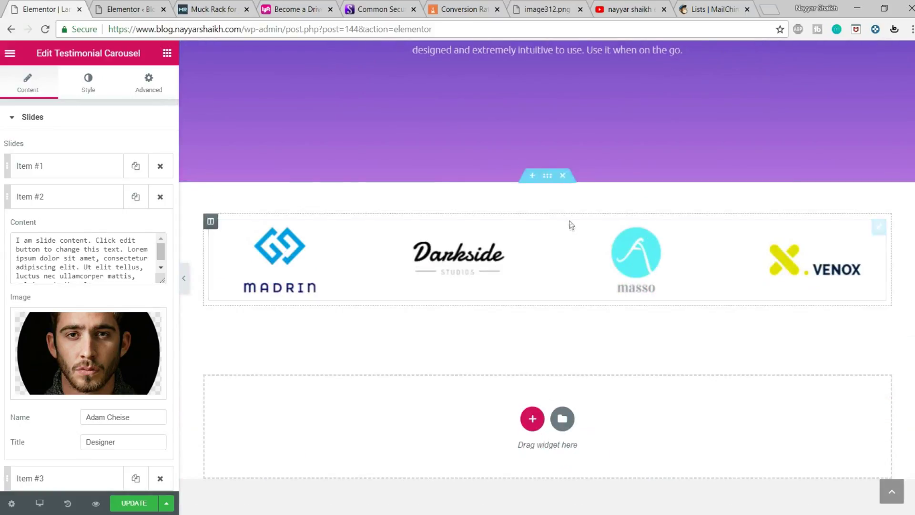
{"action": "scroll", "coordinate": [551, 281], "scroll_direction": "up", "scroll_amount": 4}
{"action": "right_click", "coordinate": [549, 262]}
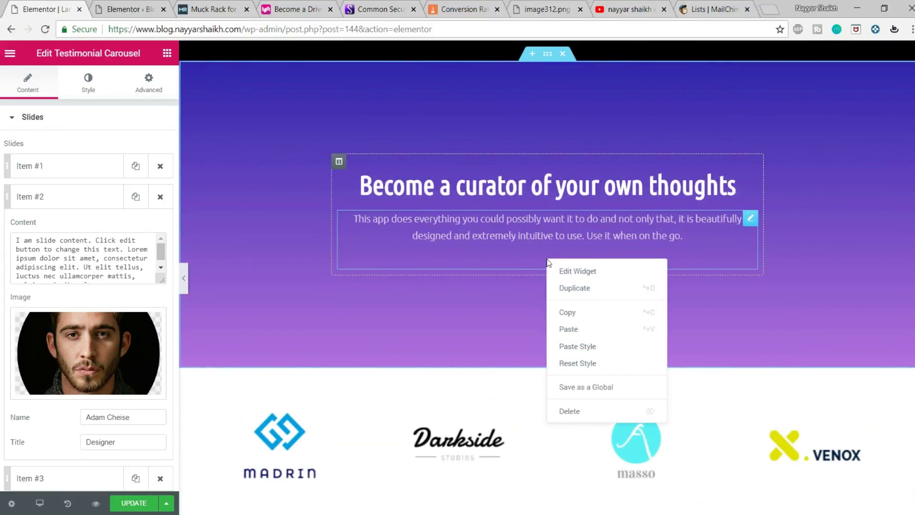
{"action": "left_click", "coordinate": [607, 337]}
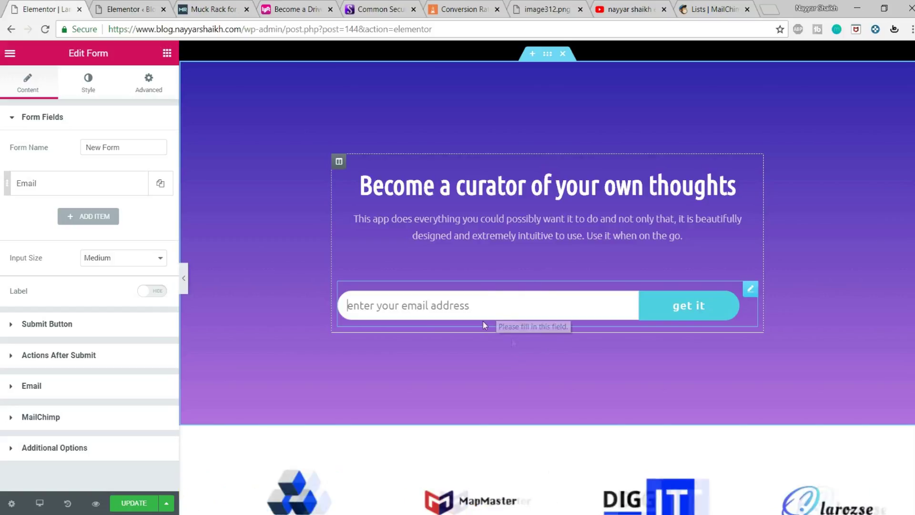
Try moving the logo carousel widget, then undo the move.
{"action": "scroll", "coordinate": [670, 346], "scroll_direction": "up", "scroll_amount": 10}
{"action": "scroll", "coordinate": [671, 346], "scroll_direction": "up", "scroll_amount": 5}
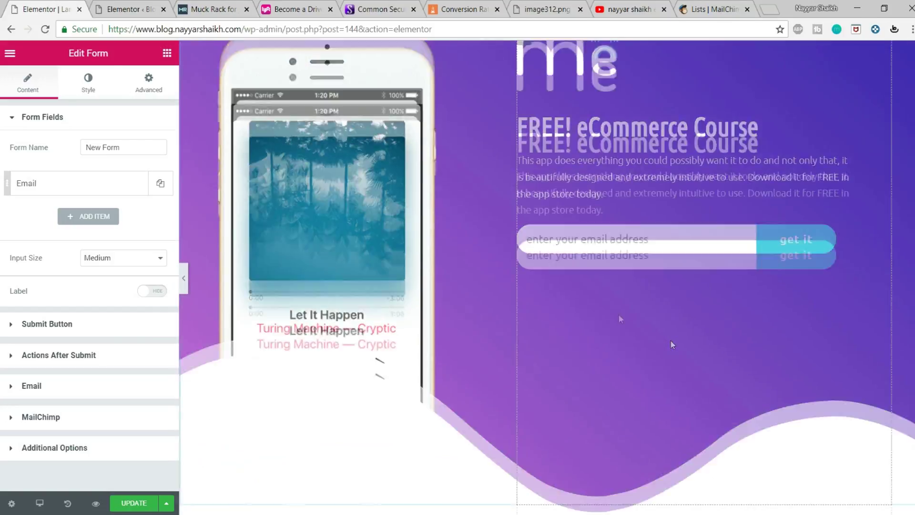
{"action": "scroll", "coordinate": [615, 344], "scroll_direction": "down", "scroll_amount": 10}
{"action": "scroll", "coordinate": [615, 343], "scroll_direction": "down", "scroll_amount": 12}
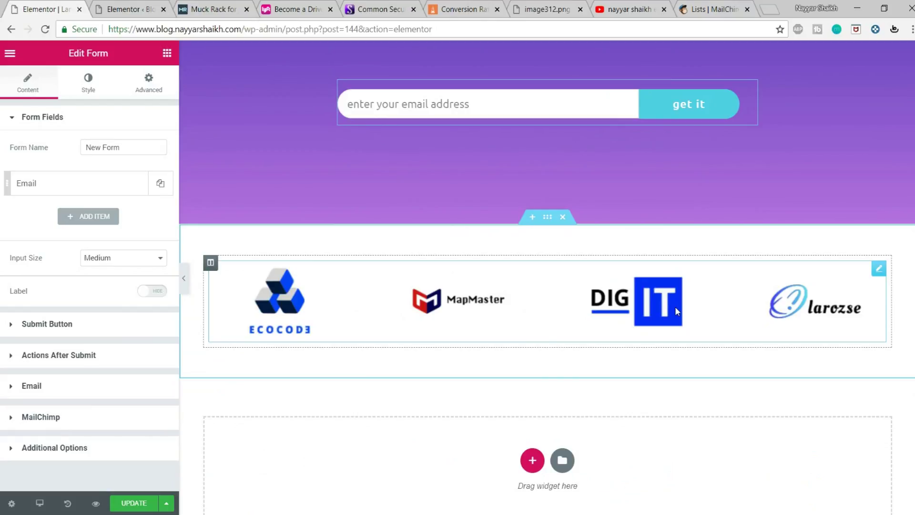
{"action": "left_click_drag", "start_coordinate": [684, 300], "coordinate": [358, 304]}
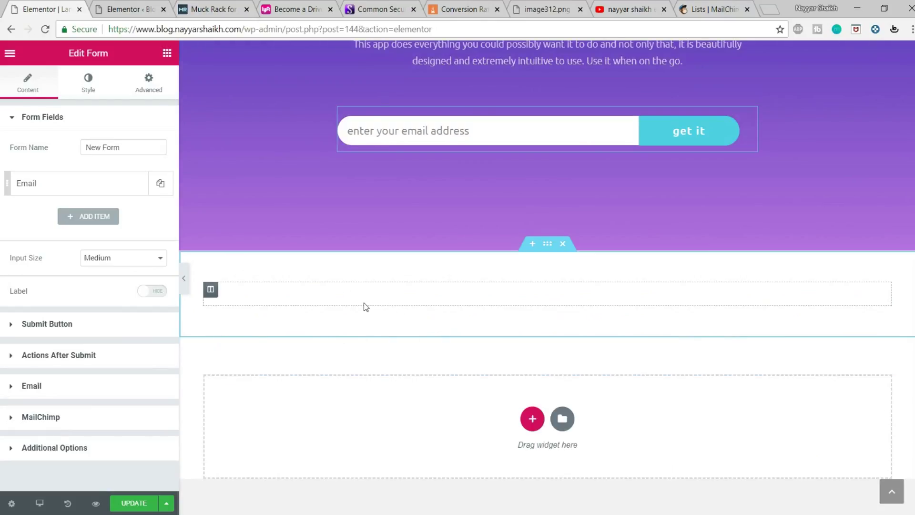
{"action": "key", "text": "ctrl+z"}
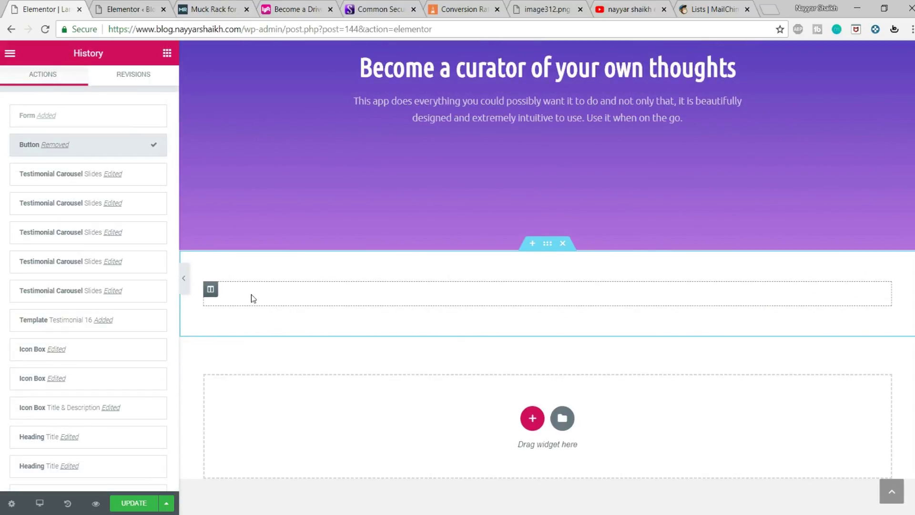
Paste the copied email signup form below the curator paragraph.
{"action": "scroll", "coordinate": [548, 293], "scroll_direction": "up", "scroll_amount": 3}
{"action": "scroll", "coordinate": [548, 293], "scroll_direction": "down", "scroll_amount": 2}
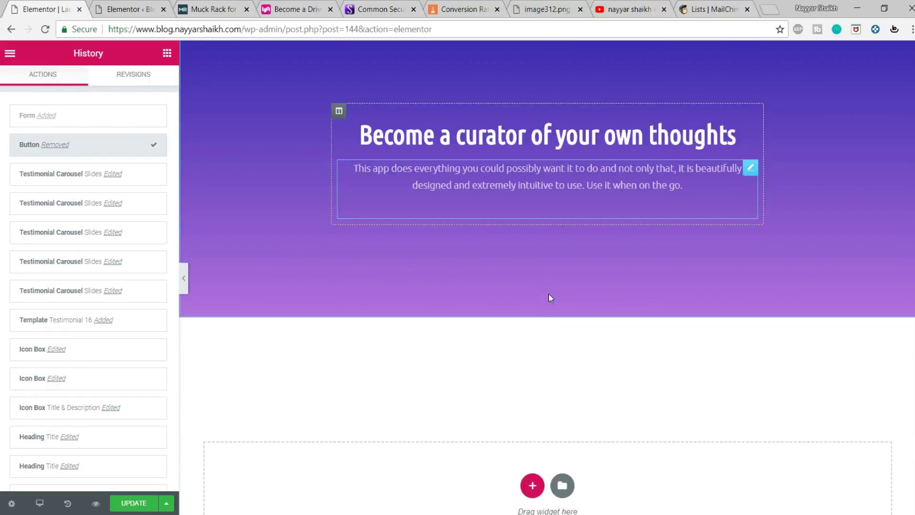
{"action": "right_click", "coordinate": [547, 204]}
{"action": "left_click", "coordinate": [572, 275]}
{"action": "scroll", "coordinate": [439, 307], "scroll_direction": "down", "scroll_amount": 3}
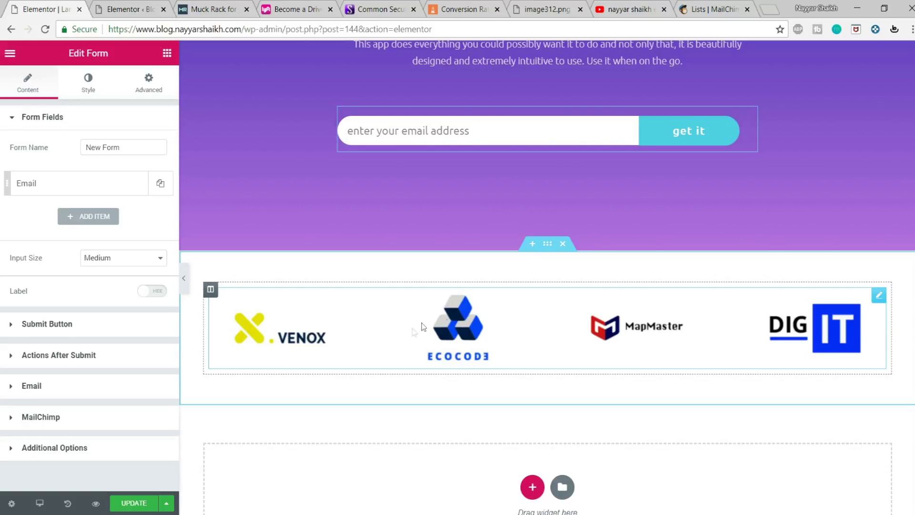
In the logo carousel gallery, replace the larozsa logo with the pinwheel icon placed first.
{"action": "left_click", "coordinate": [448, 319]}
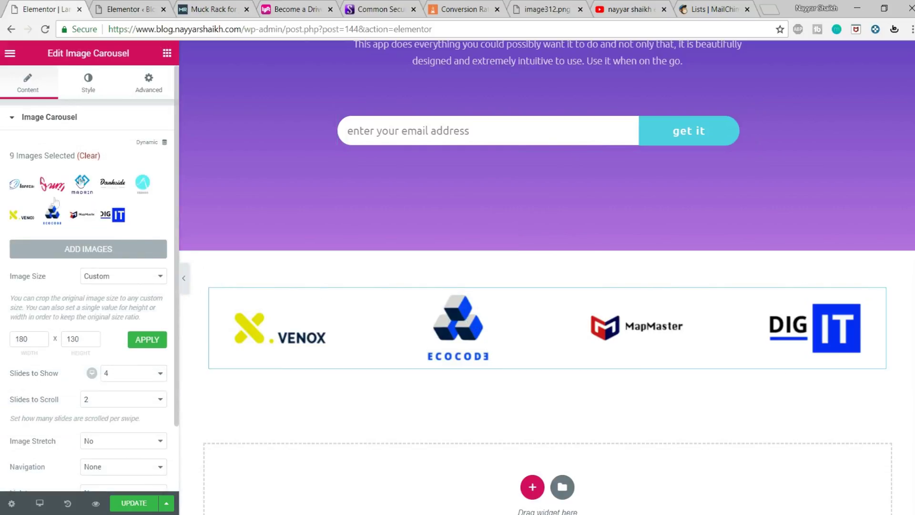
{"action": "left_click", "coordinate": [84, 176]}
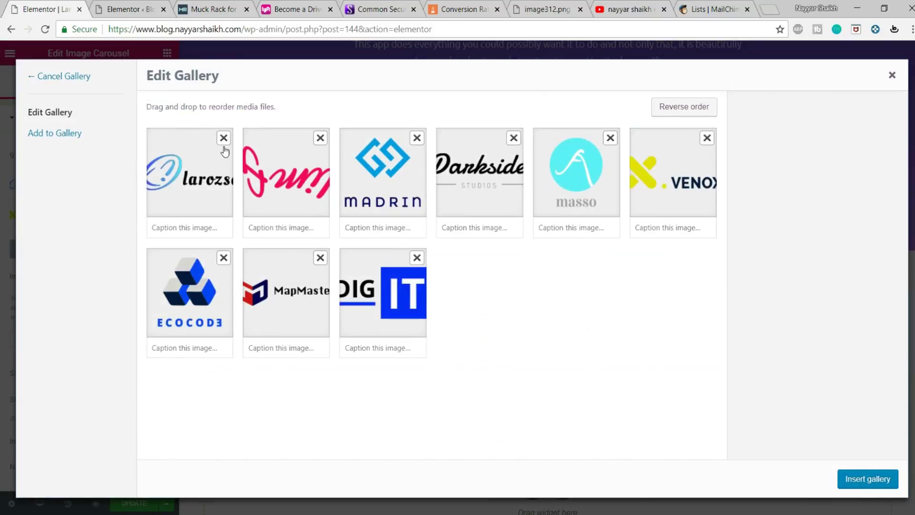
{"action": "left_click", "coordinate": [223, 138]}
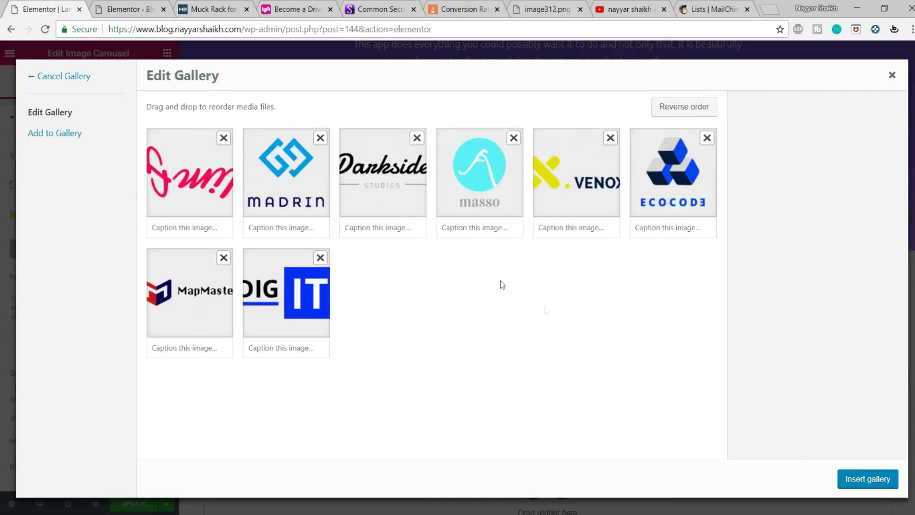
{"action": "left_click", "coordinate": [69, 135]}
{"action": "scroll", "coordinate": [436, 292], "scroll_direction": "down", "scroll_amount": 5}
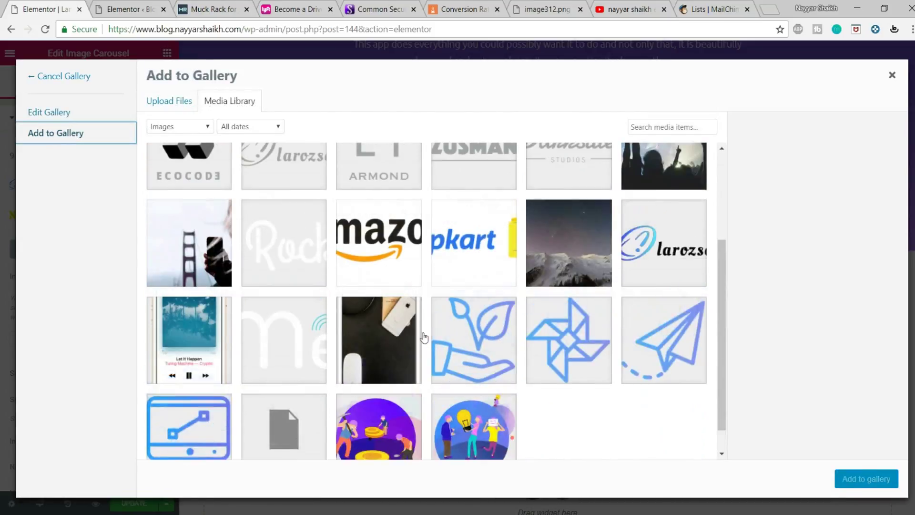
{"action": "scroll", "coordinate": [424, 337], "scroll_direction": "up", "scroll_amount": 1}
{"action": "left_click", "coordinate": [578, 372]}
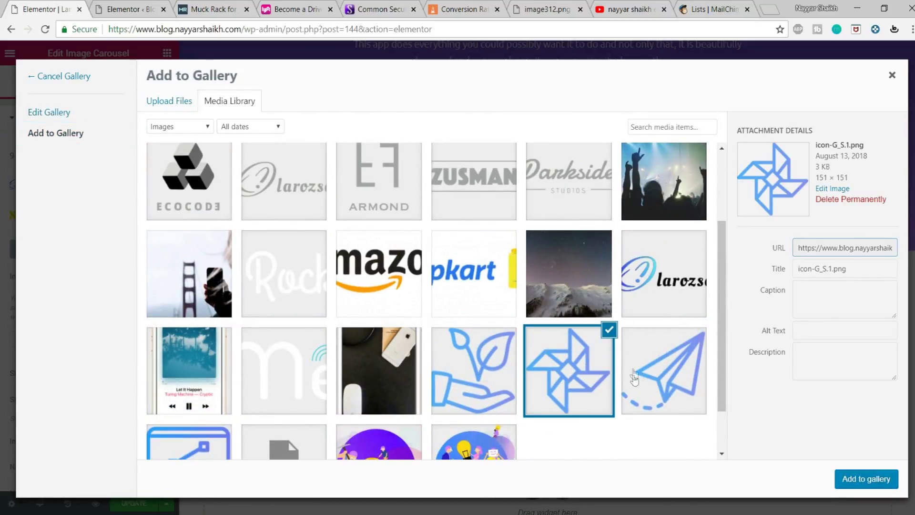
{"action": "left_click", "coordinate": [859, 483]}
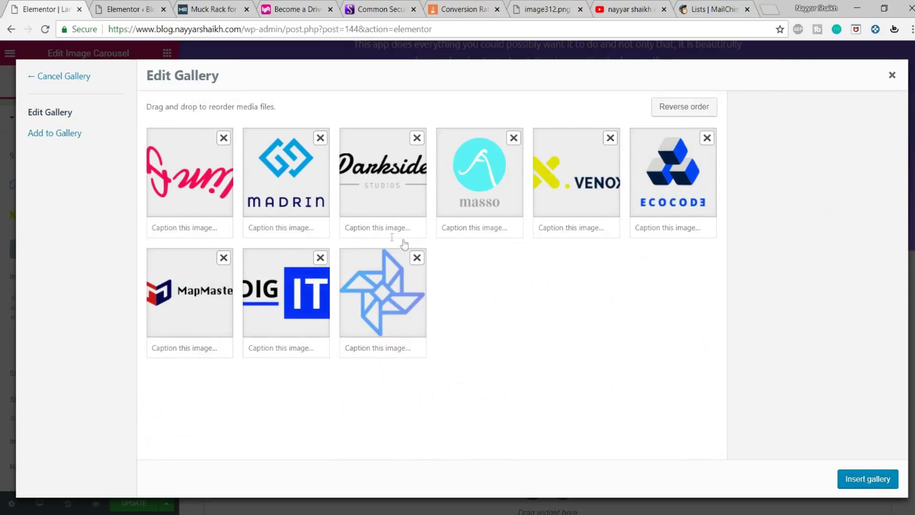
{"action": "left_click_drag", "start_coordinate": [385, 308], "coordinate": [161, 189]}
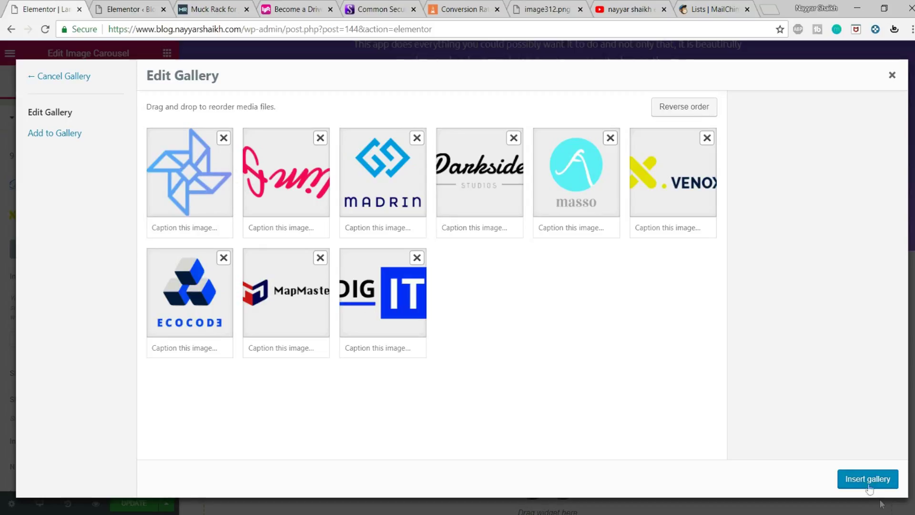
{"action": "left_click", "coordinate": [868, 479]}
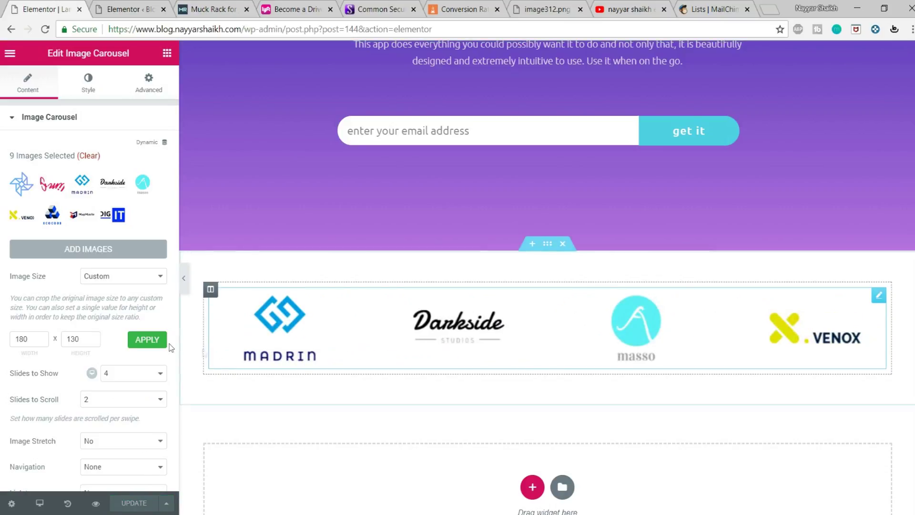
{"action": "scroll", "coordinate": [880, 432], "scroll_direction": "up", "scroll_amount": 15}
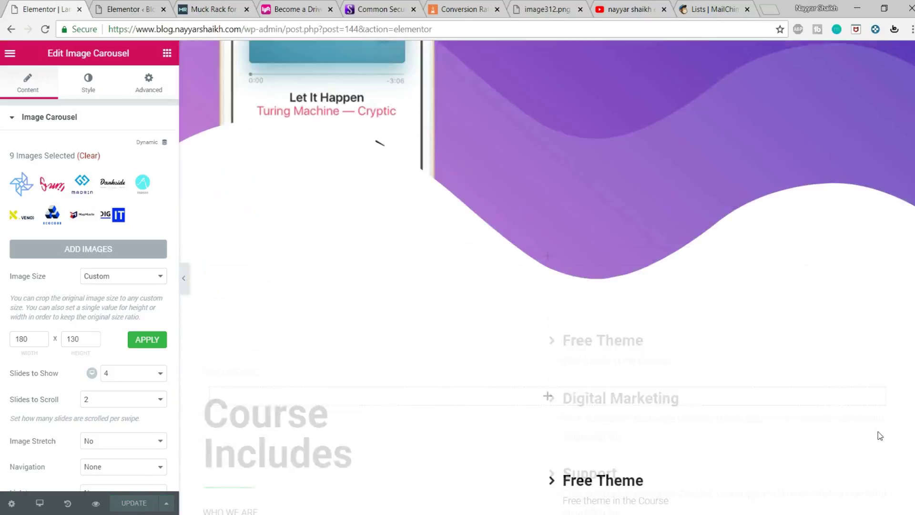
{"action": "scroll", "coordinate": [880, 436], "scroll_direction": "up", "scroll_amount": 1}
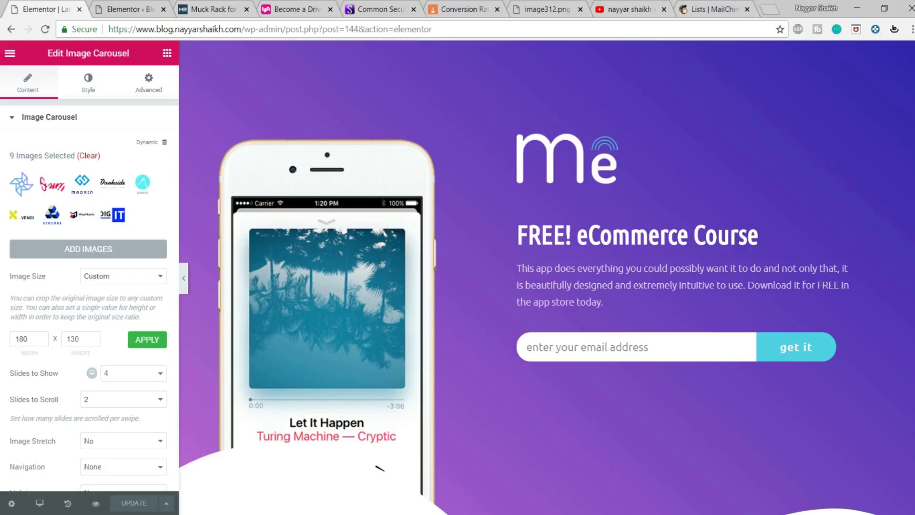
{"action": "scroll", "coordinate": [547, 278], "scroll_direction": "down", "scroll_amount": 10}
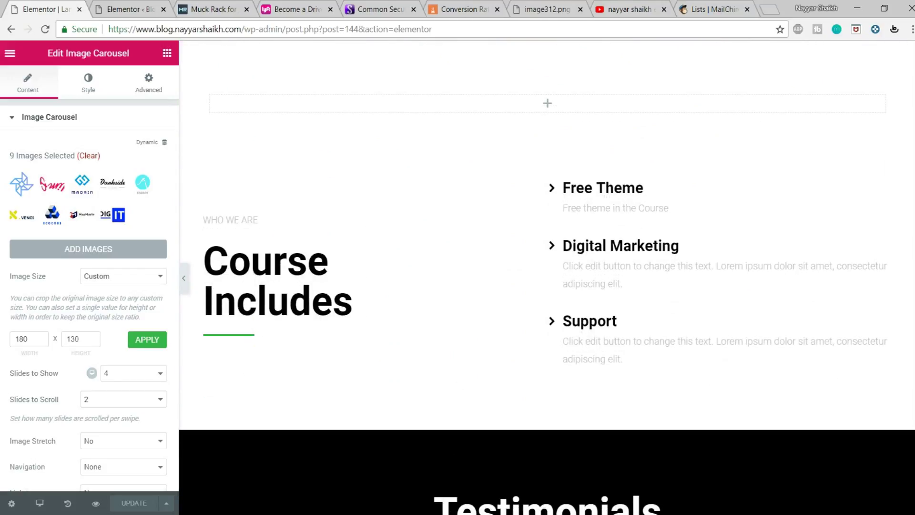
{"action": "scroll", "coordinate": [611, 321], "scroll_direction": "down", "scroll_amount": 8}
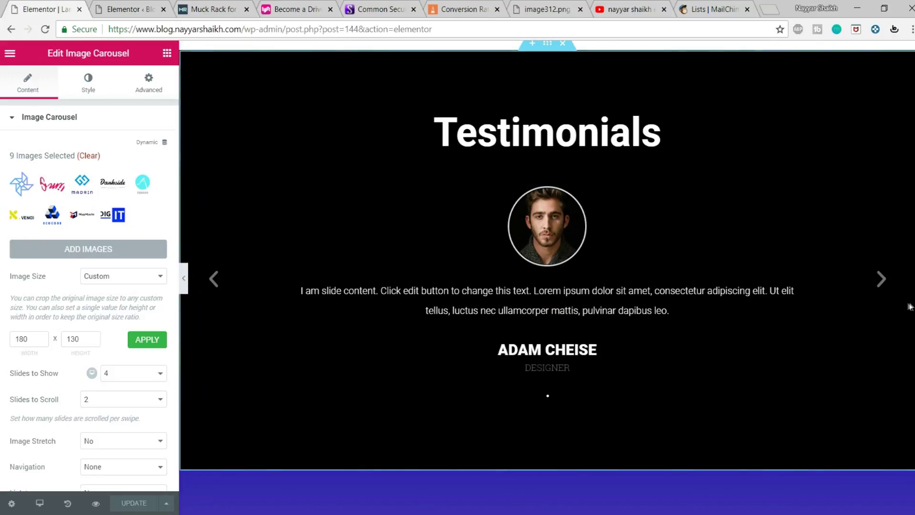
{"action": "left_click", "coordinate": [884, 282]}
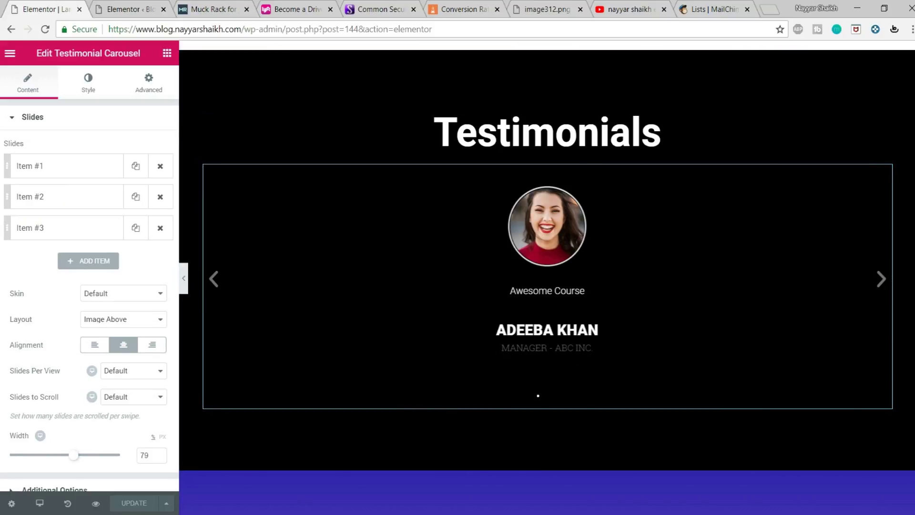
{"action": "scroll", "coordinate": [418, 285], "scroll_direction": "down", "scroll_amount": 8}
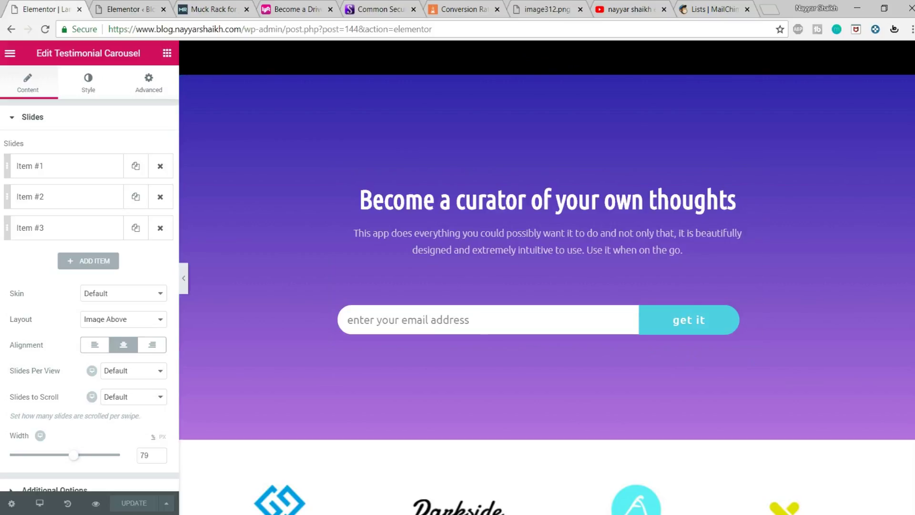
{"action": "scroll", "coordinate": [547, 278], "scroll_direction": "up", "scroll_amount": 1}
{"action": "scroll", "coordinate": [547, 278], "scroll_direction": "up", "scroll_amount": 20}
{"action": "scroll", "coordinate": [547, 278], "scroll_direction": "down", "scroll_amount": 20}
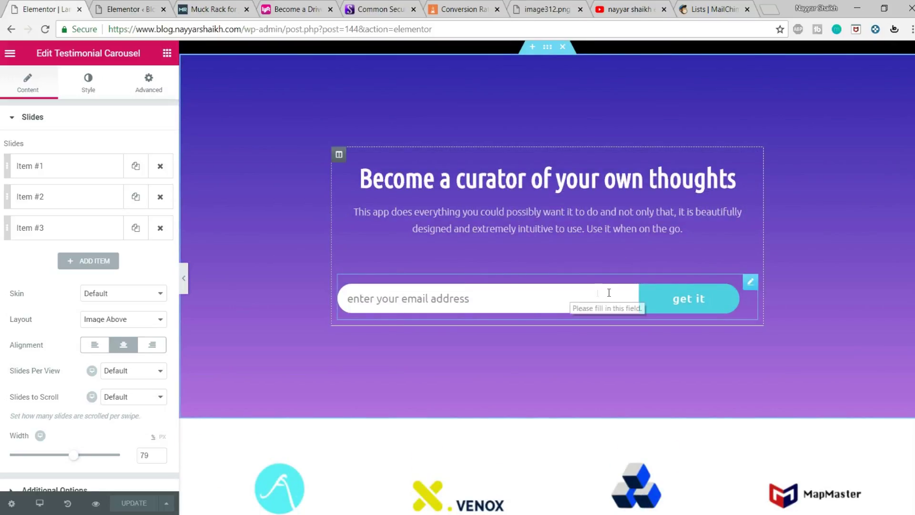
{"action": "scroll", "coordinate": [616, 365], "scroll_direction": "up", "scroll_amount": 20}
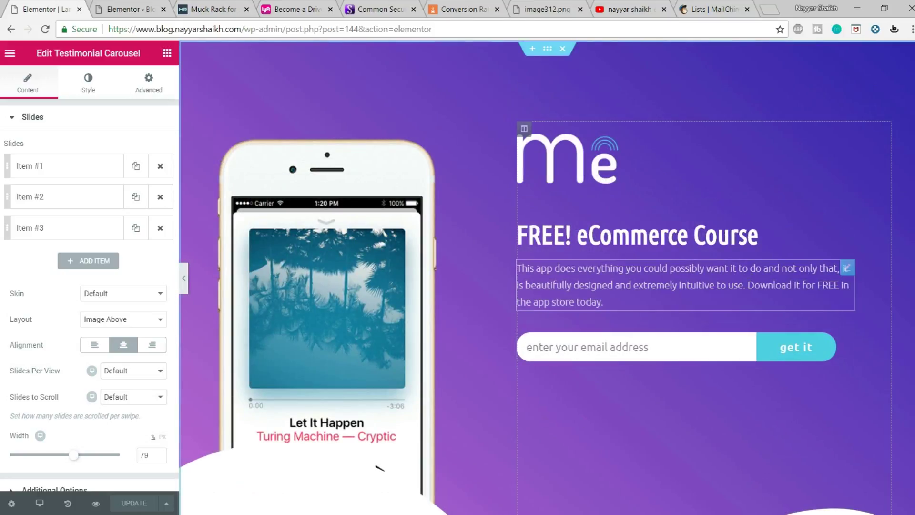
{"action": "scroll", "coordinate": [616, 365], "scroll_direction": "down", "scroll_amount": 20}
{"action": "scroll", "coordinate": [452, 224], "scroll_direction": "down", "scroll_amount": 15}
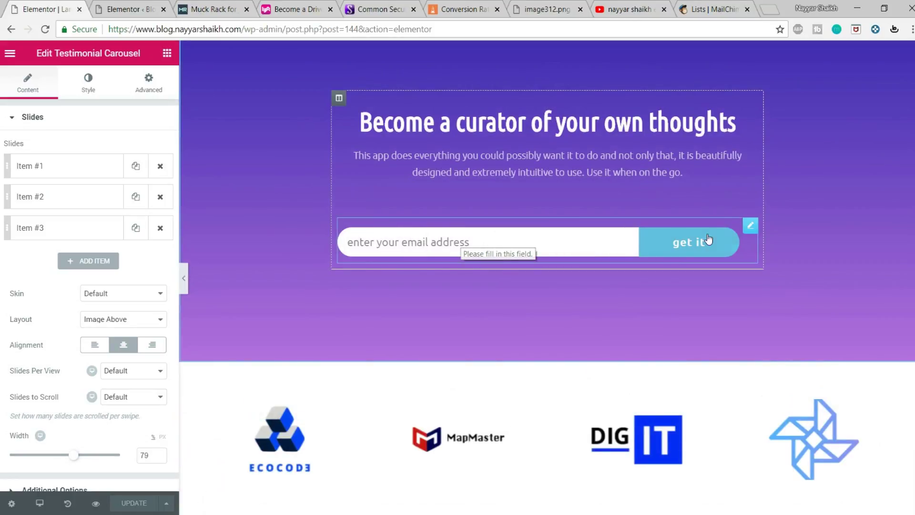
{"action": "scroll", "coordinate": [462, 244], "scroll_direction": "up", "scroll_amount": 20}
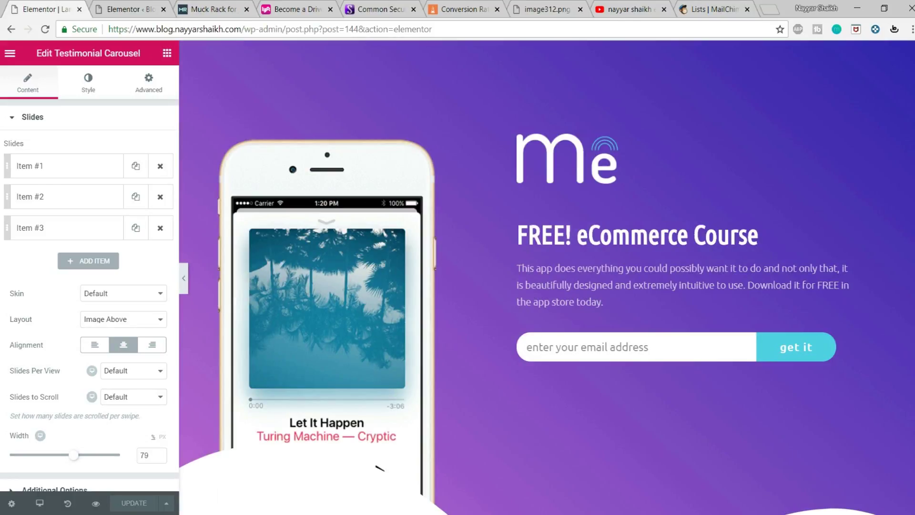
{"action": "scroll", "coordinate": [816, 374], "scroll_direction": "down", "scroll_amount": 20}
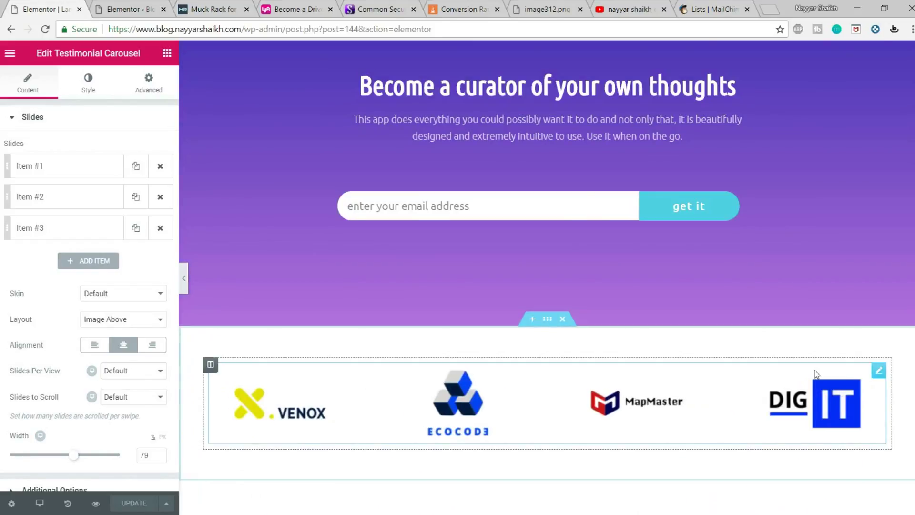
{"action": "scroll", "coordinate": [816, 374], "scroll_direction": "down", "scroll_amount": 3}
{"action": "scroll", "coordinate": [853, 430], "scroll_direction": "up", "scroll_amount": 20}
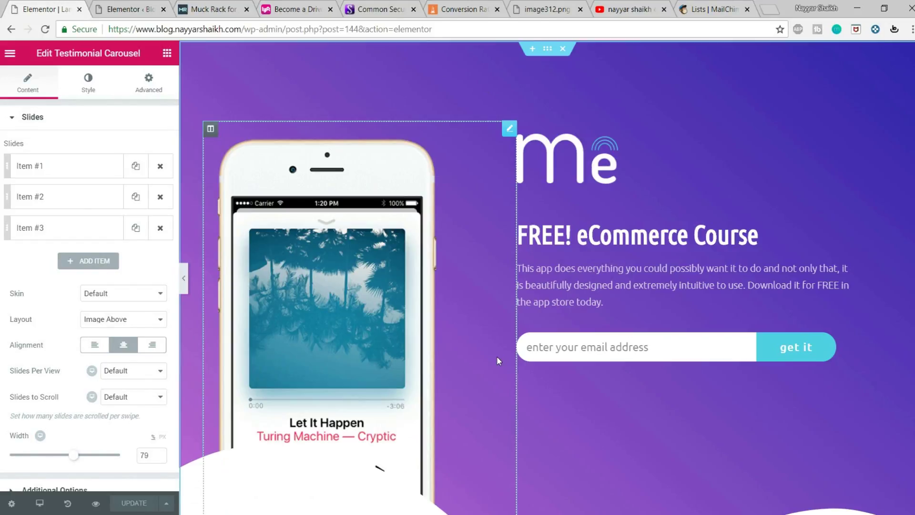
{"action": "left_click_drag", "start_coordinate": [244, 29], "coordinate": [416, 29]}
Preview the landing page in a new tab, scroll through it, and select its URL slug.
{"action": "left_click", "coordinate": [97, 504]}
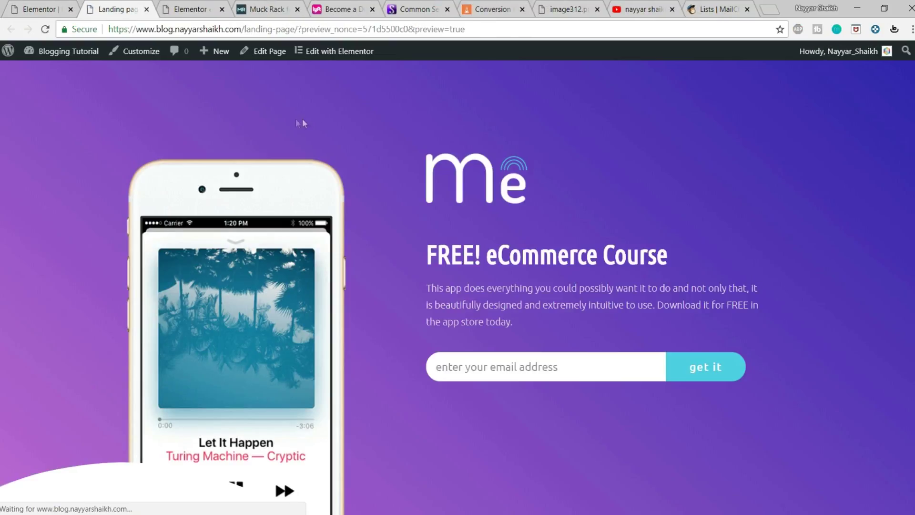
{"action": "scroll", "coordinate": [296, 123], "scroll_direction": "down", "scroll_amount": 9}
{"action": "scroll", "coordinate": [458, 286], "scroll_direction": "down", "scroll_amount": 20}
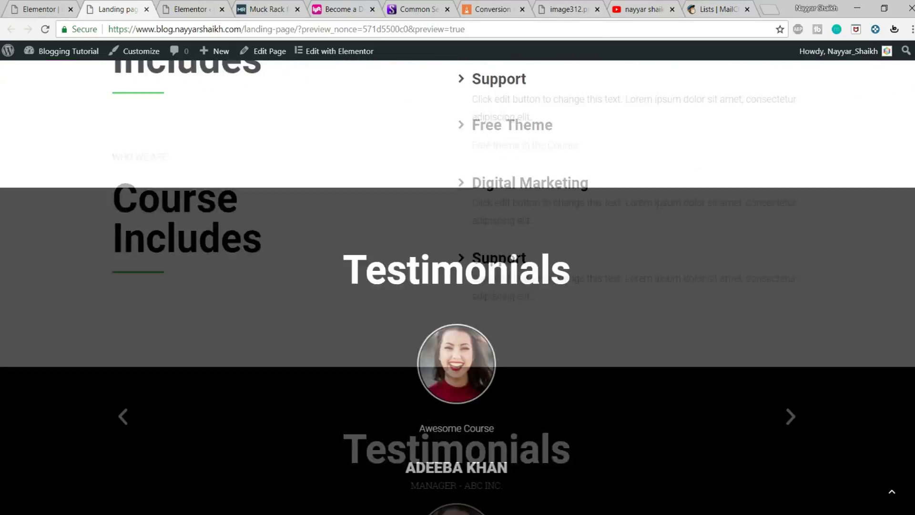
{"action": "scroll", "coordinate": [458, 286], "scroll_direction": "up", "scroll_amount": 17}
{"action": "scroll", "coordinate": [458, 286], "scroll_direction": "up", "scroll_amount": 10}
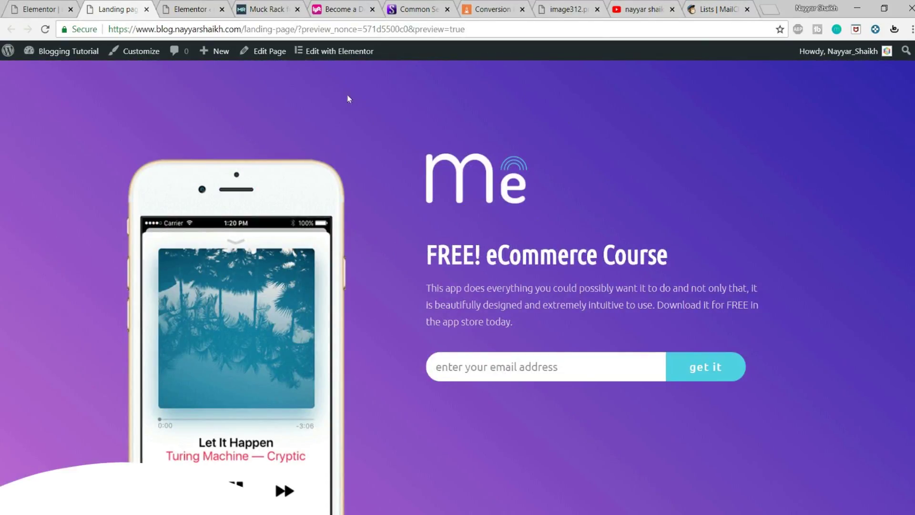
{"action": "left_click_drag", "start_coordinate": [283, 26], "coordinate": [302, 28]}
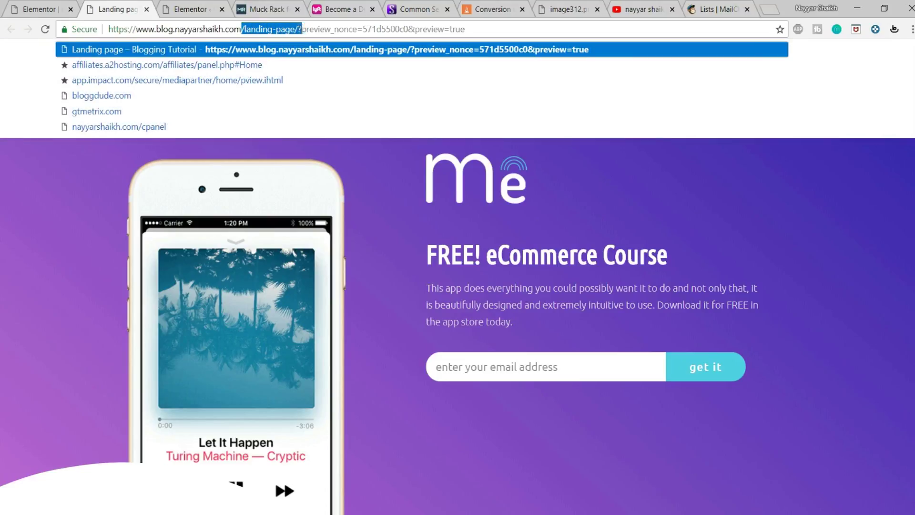
{"action": "left_click", "coordinate": [465, 199]}
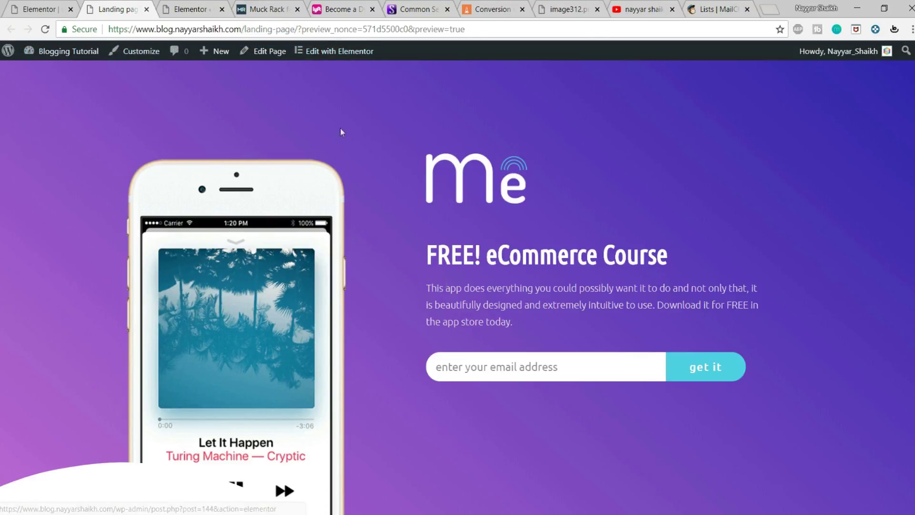
Under Settings > Reading, set the static Homepage to 'Landing page' and save the changes.
{"action": "mouse_move", "coordinate": [66, 56]}
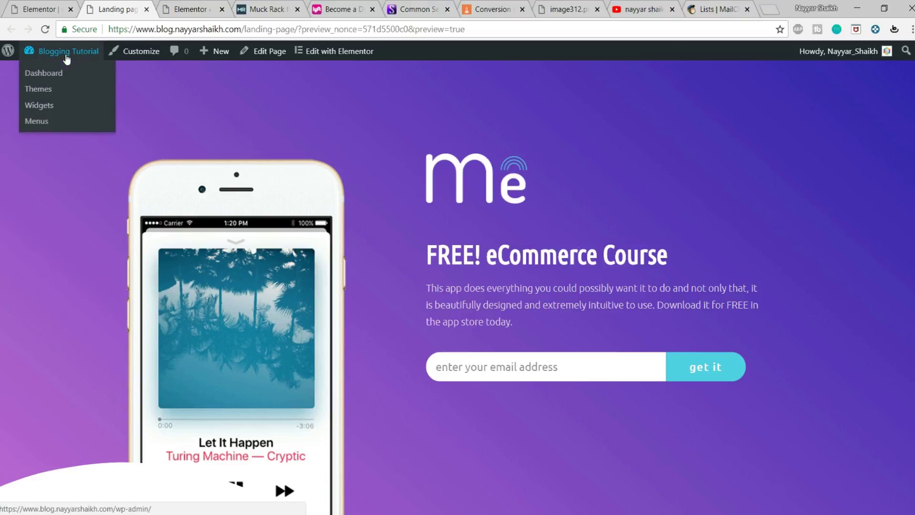
{"action": "left_click", "coordinate": [48, 79]}
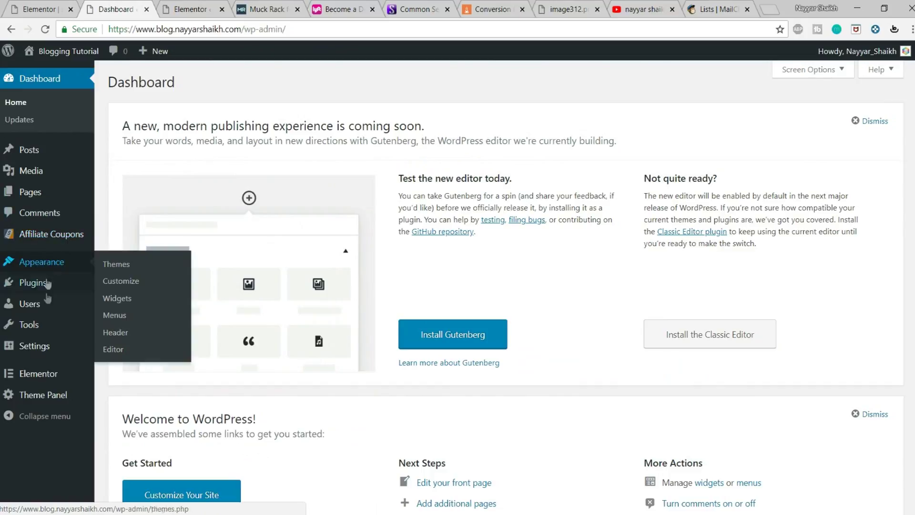
{"action": "mouse_move", "coordinate": [45, 357]}
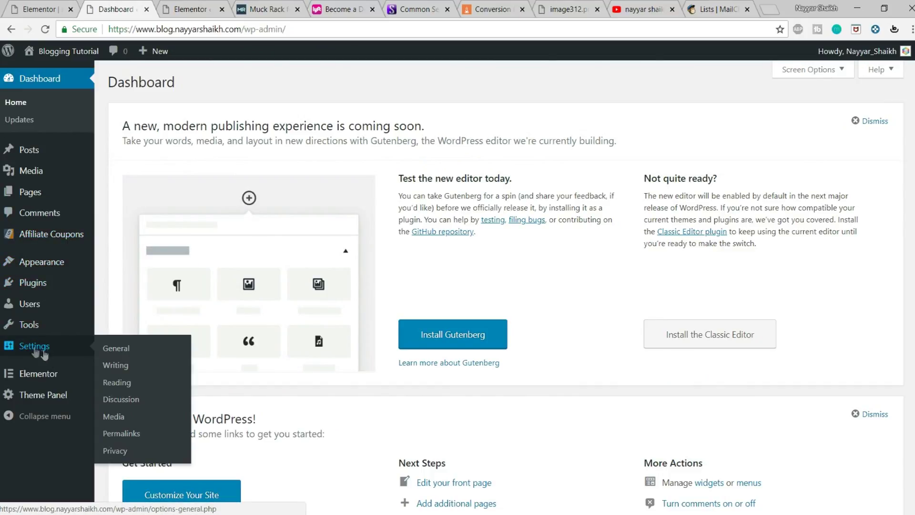
{"action": "left_click", "coordinate": [110, 383]}
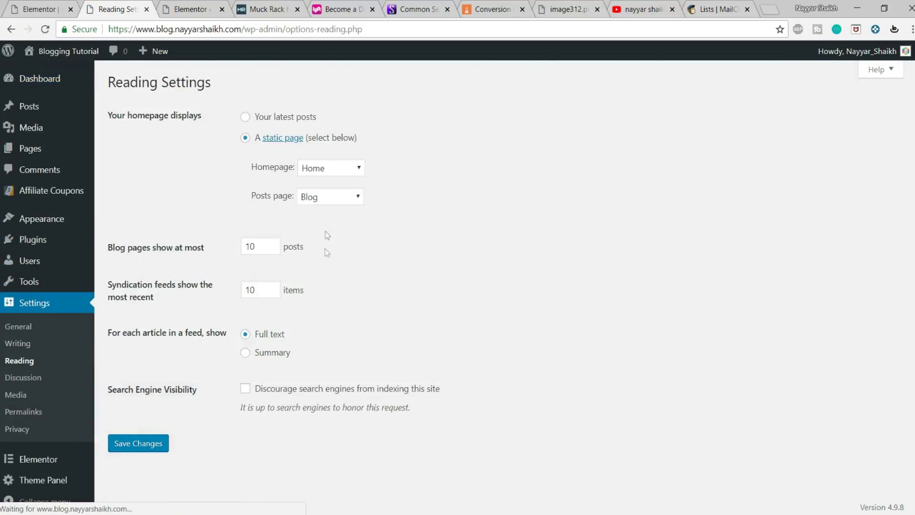
{"action": "left_click", "coordinate": [311, 169]}
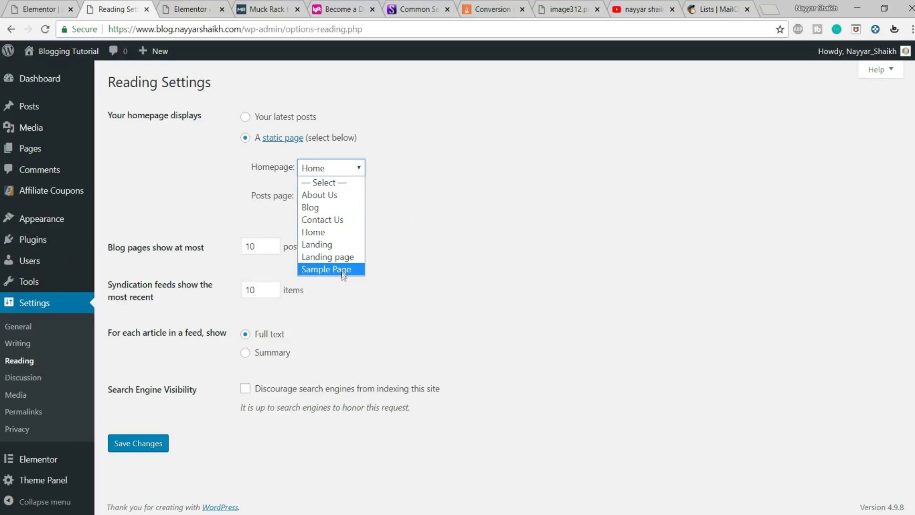
{"action": "left_click", "coordinate": [348, 258]}
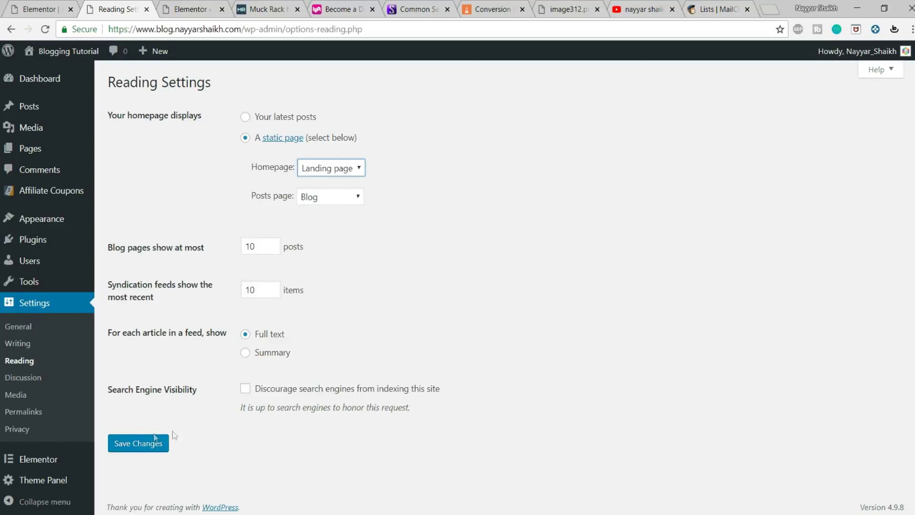
{"action": "left_click", "coordinate": [140, 447]}
{"action": "left_click", "coordinate": [196, 6]}
{"action": "left_click", "coordinate": [128, 5]}
{"action": "mouse_move", "coordinate": [70, 56]}
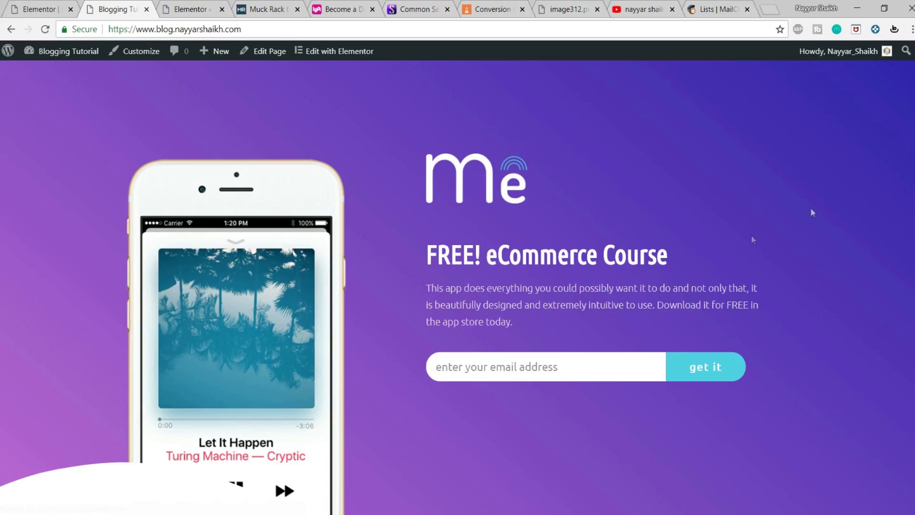
Scroll the live homepage down to the testimonials and back up.
{"action": "mouse_move", "coordinate": [914, 95]}
{"action": "left_mouse_down"}
{"action": "mouse_move", "coordinate": [914, 444]}
{"action": "mouse_move", "coordinate": [914, 95]}
{"action": "left_mouse_up"}
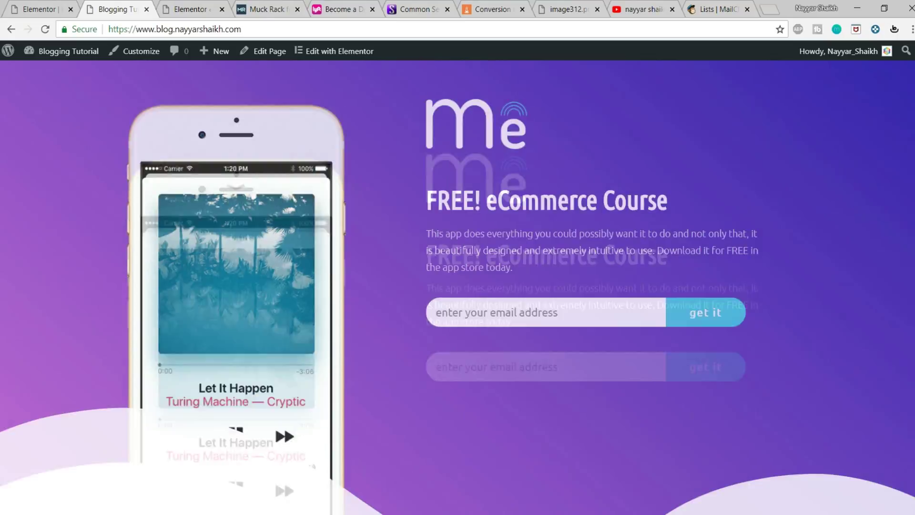
{"action": "scroll", "coordinate": [534, 105], "scroll_direction": "down", "scroll_amount": 15}
{"action": "left_click_drag", "start_coordinate": [914, 405], "coordinate": [914, 95]}
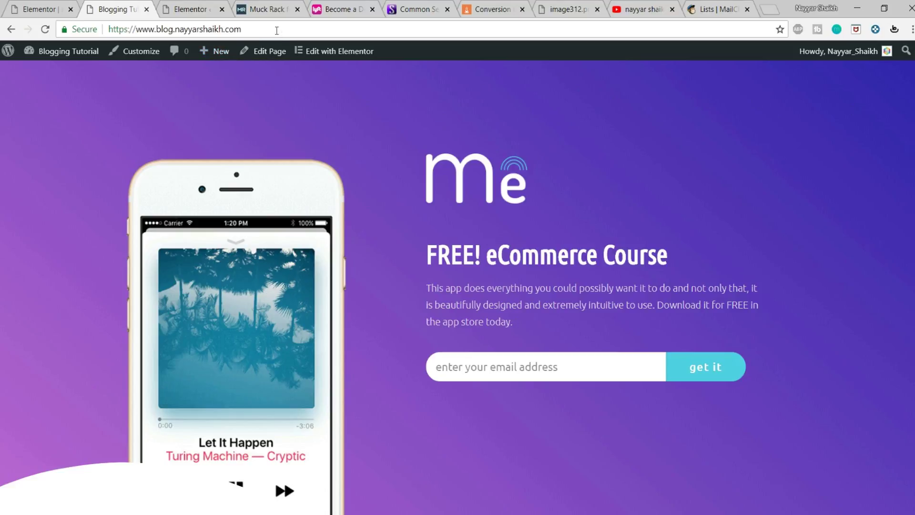
{"action": "scroll", "coordinate": [900, 370], "scroll_direction": "down", "scroll_amount": 20}
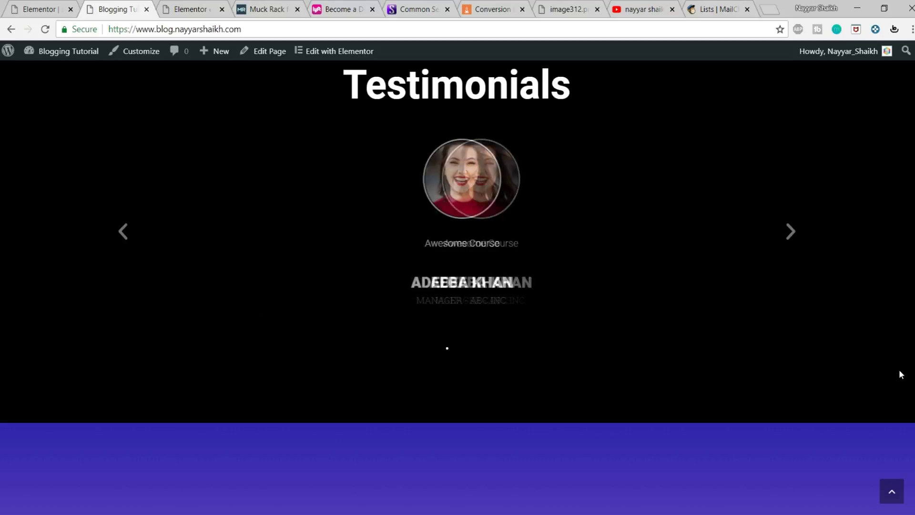
{"action": "scroll", "coordinate": [891, 393], "scroll_direction": "down", "scroll_amount": 8}
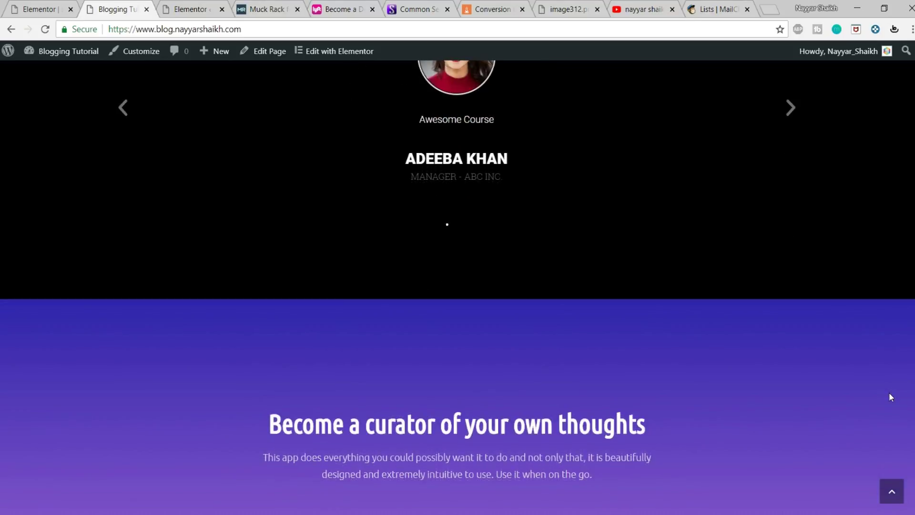
{"action": "scroll", "coordinate": [902, 376], "scroll_direction": "up", "scroll_amount": 15}
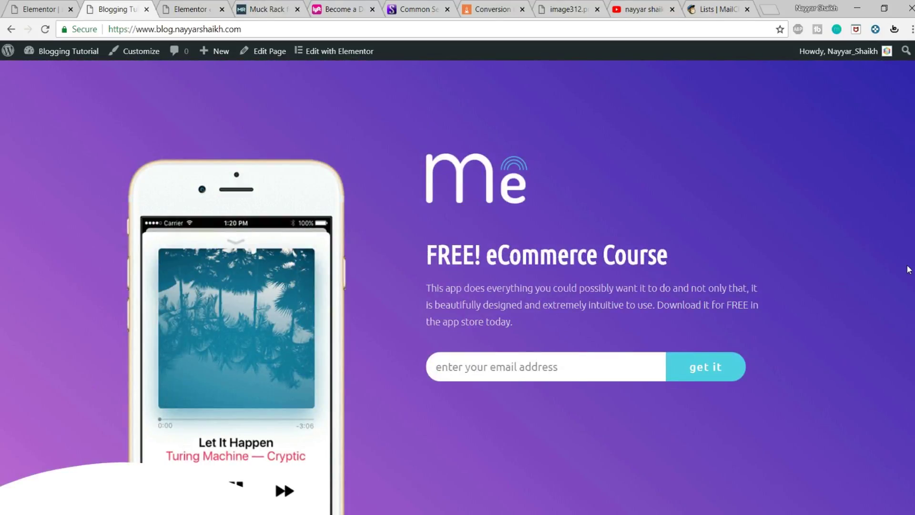
{"action": "left_click", "coordinate": [237, 35]}
Load bloggdude.com and look over its FREE ECOMMERCE TUTORIAL heading.
{"action": "type", "text": "b"}
{"action": "key", "text": "Return"}
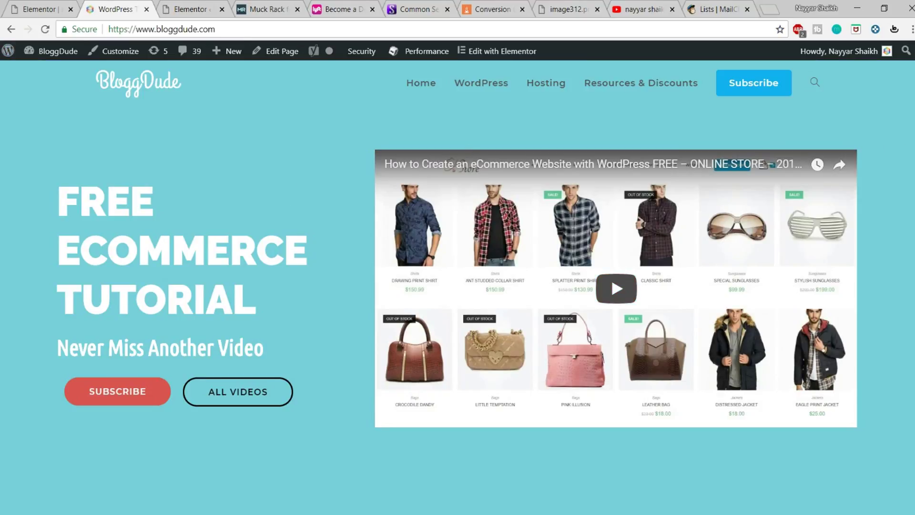
{"action": "scroll", "coordinate": [458, 286], "scroll_direction": "down", "scroll_amount": 8}
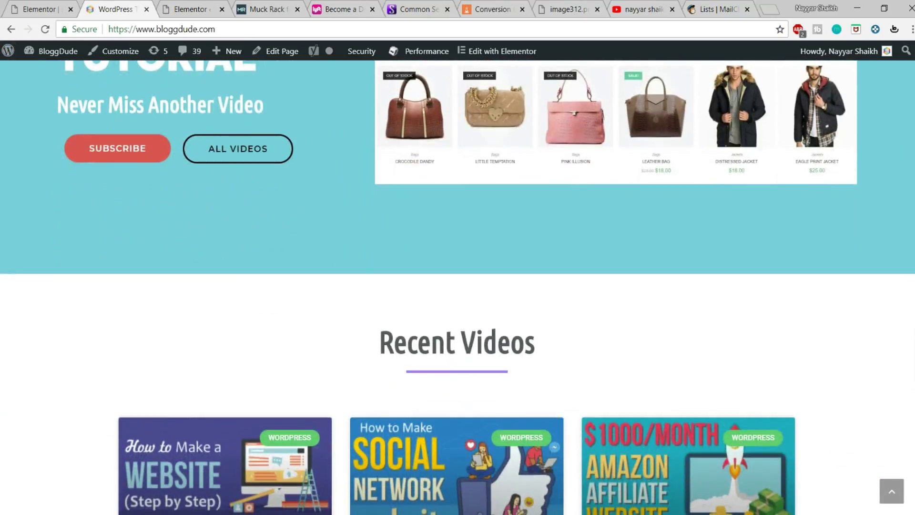
{"action": "scroll", "coordinate": [458, 286], "scroll_direction": "down", "scroll_amount": 15}
{"action": "scroll", "coordinate": [457, 286], "scroll_direction": "up", "scroll_amount": 20}
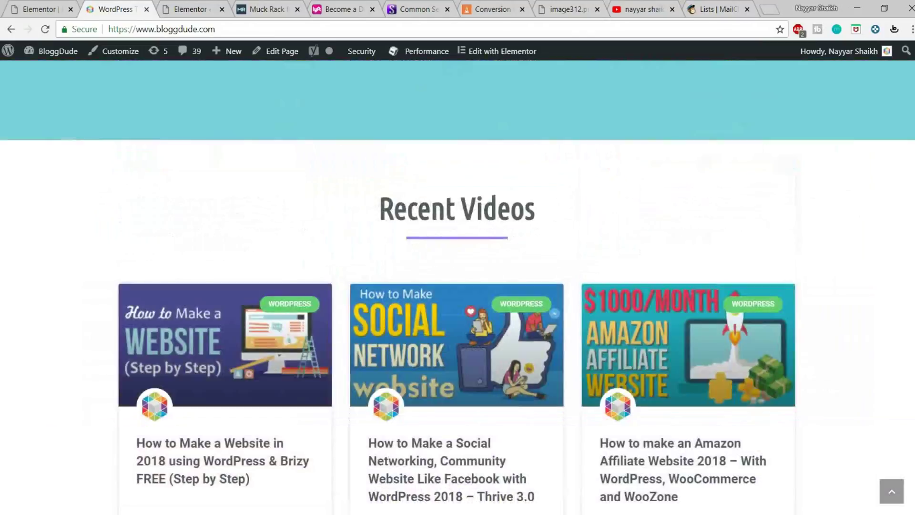
{"action": "scroll", "coordinate": [458, 286], "scroll_direction": "up", "scroll_amount": 1}
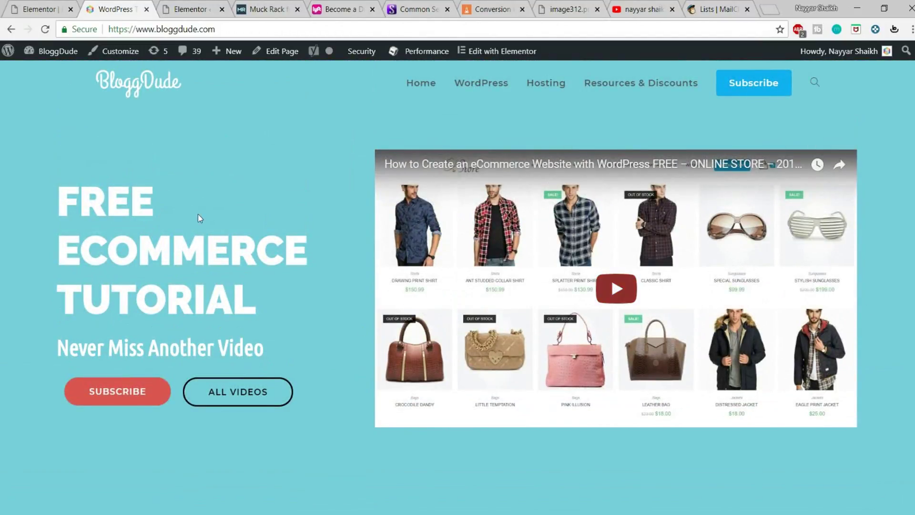
{"action": "left_click_drag", "start_coordinate": [62, 199], "coordinate": [156, 202]}
{"action": "left_click_drag", "start_coordinate": [57, 197], "coordinate": [255, 316]}
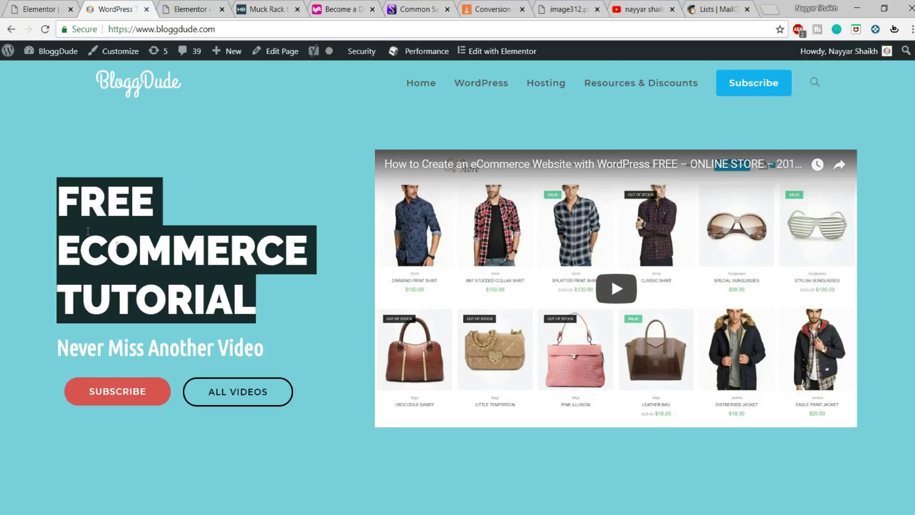
{"action": "left_click", "coordinate": [235, 238]}
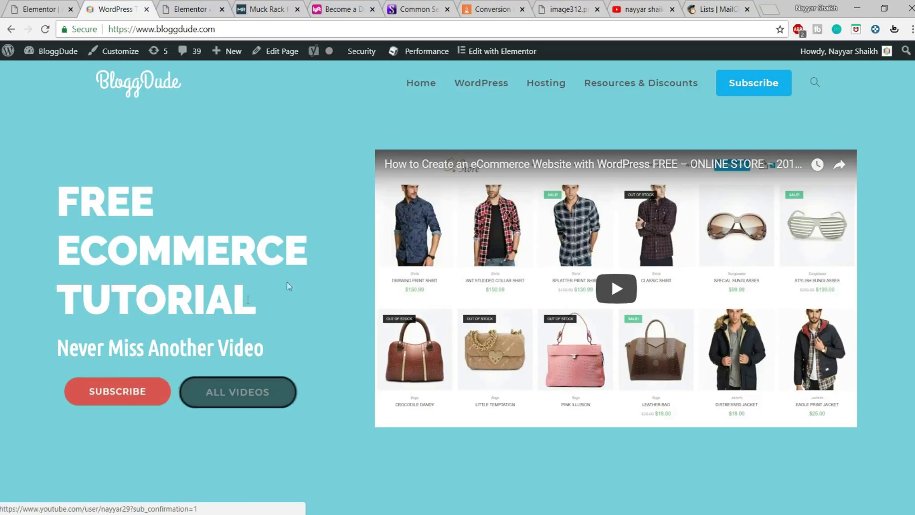
Scroll through the BloggDude page sections, jump back to the top, then return to Elementor.
{"action": "scroll", "coordinate": [284, 416], "scroll_direction": "down", "scroll_amount": 3}
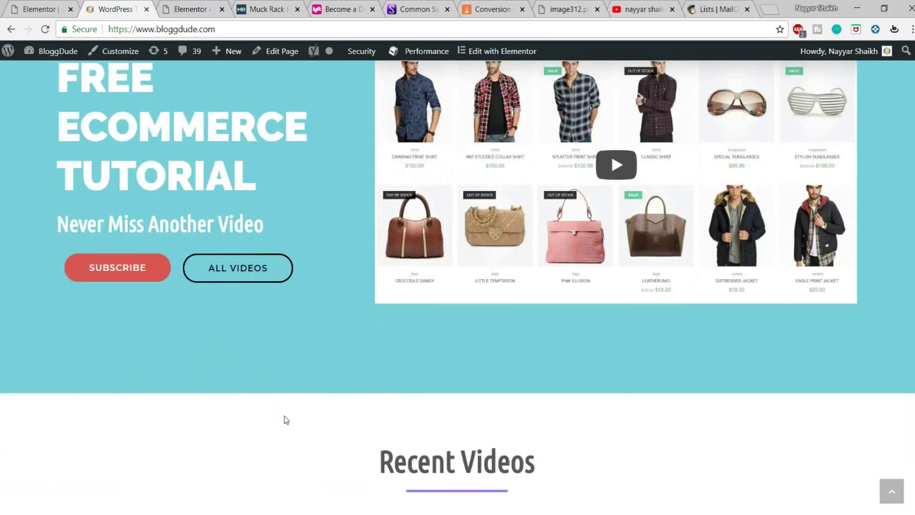
{"action": "scroll", "coordinate": [286, 420], "scroll_direction": "down", "scroll_amount": 6}
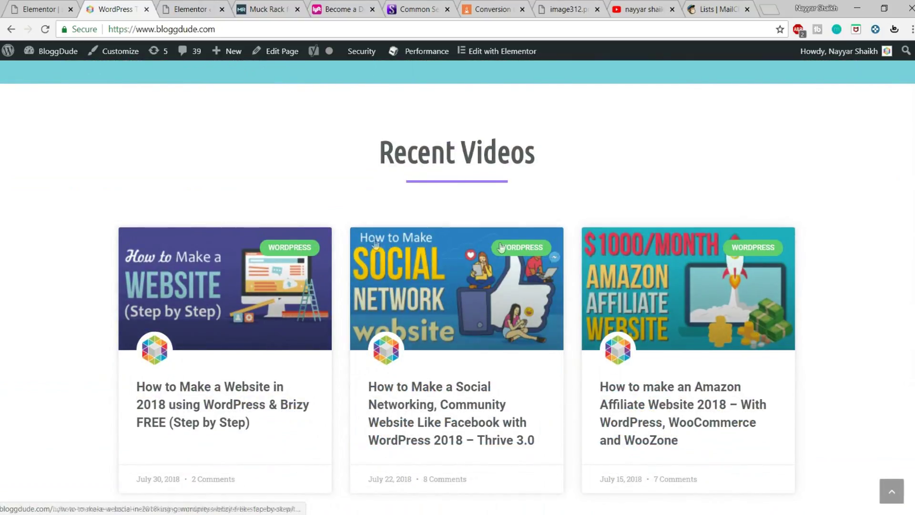
{"action": "scroll", "coordinate": [229, 225], "scroll_direction": "down", "scroll_amount": 3}
{"action": "scroll", "coordinate": [829, 274], "scroll_direction": "down", "scroll_amount": 6}
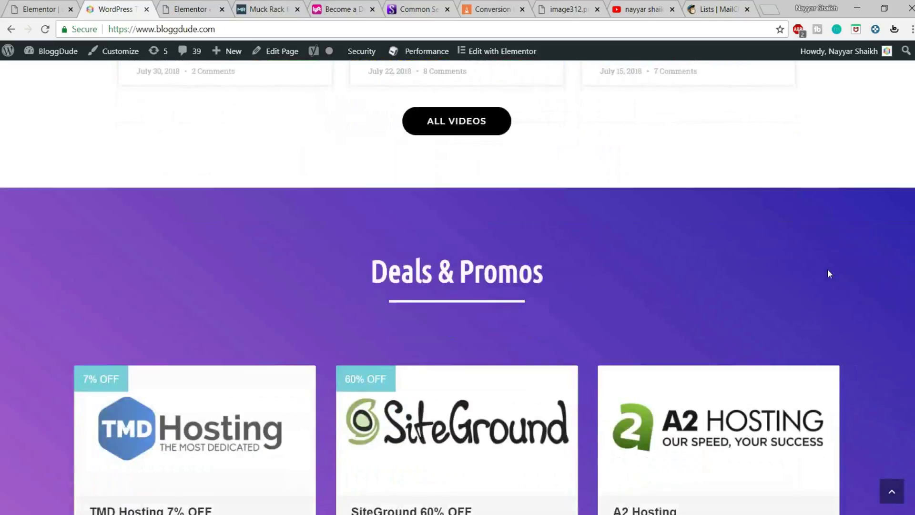
{"action": "scroll", "coordinate": [830, 274], "scroll_direction": "down", "scroll_amount": 3}
{"action": "scroll", "coordinate": [467, 271], "scroll_direction": "up", "scroll_amount": 1}
{"action": "scroll", "coordinate": [467, 271], "scroll_direction": "down", "scroll_amount": 1}
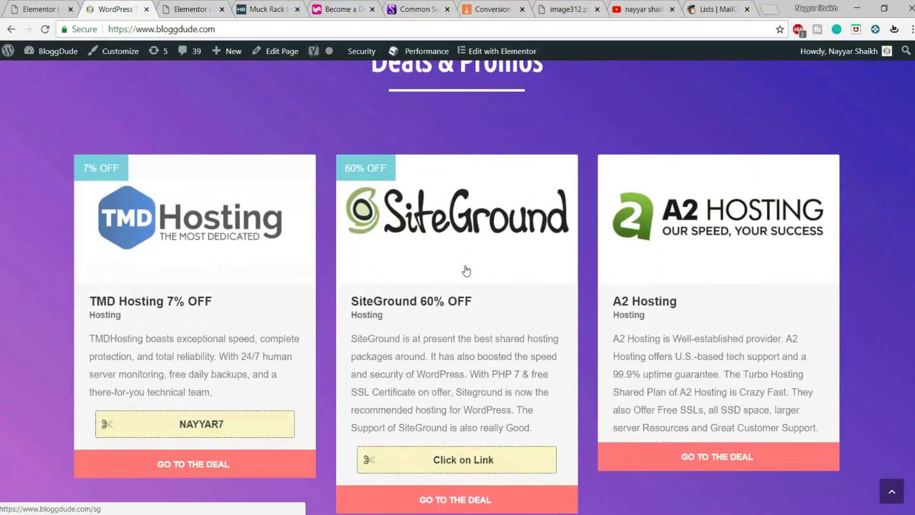
{"action": "scroll", "coordinate": [467, 271], "scroll_direction": "down", "scroll_amount": 1}
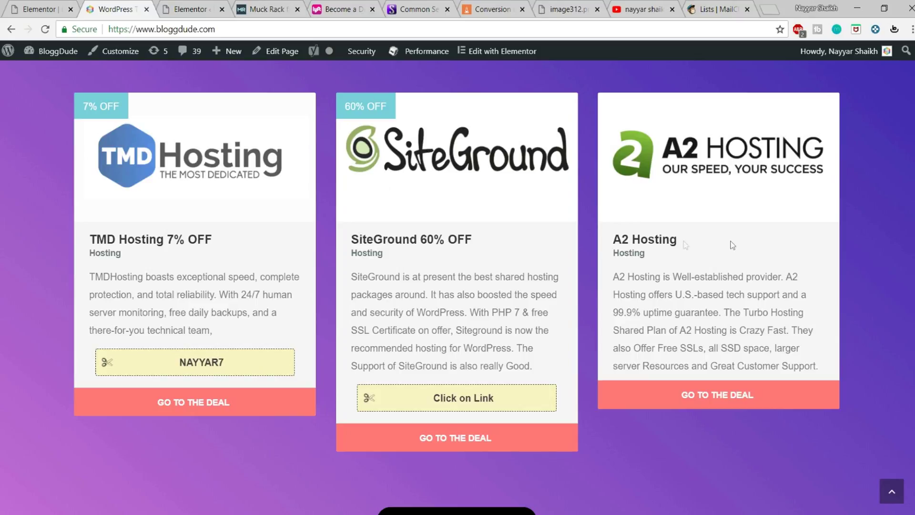
{"action": "scroll", "coordinate": [701, 303], "scroll_direction": "down", "scroll_amount": 5}
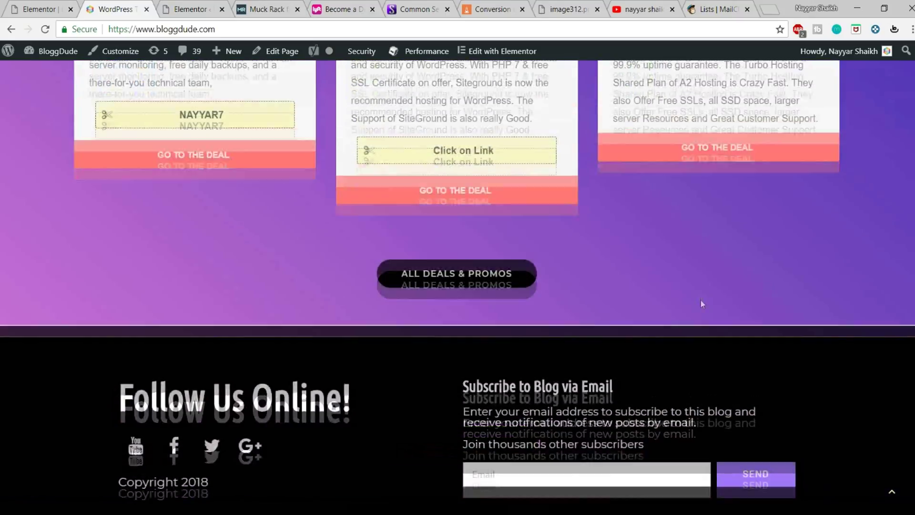
{"action": "scroll", "coordinate": [691, 340], "scroll_direction": "down", "scroll_amount": 1}
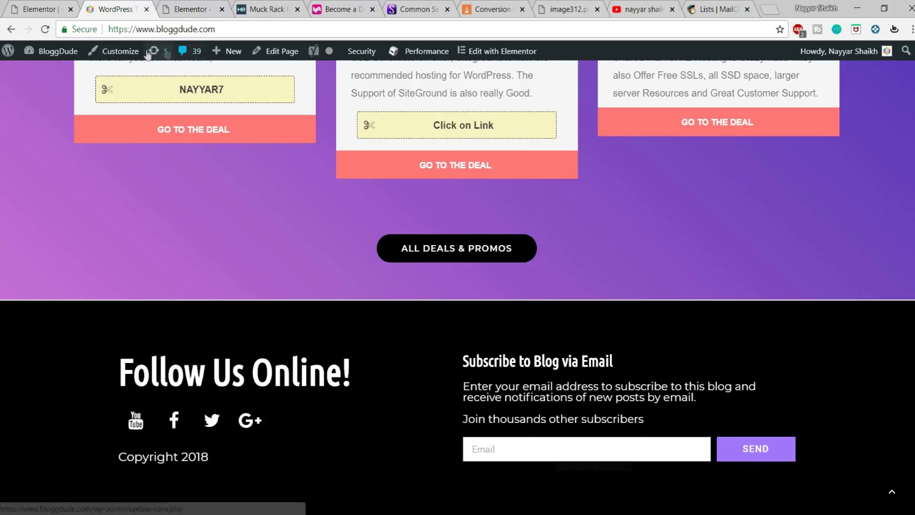
{"action": "left_click", "coordinate": [905, 500]}
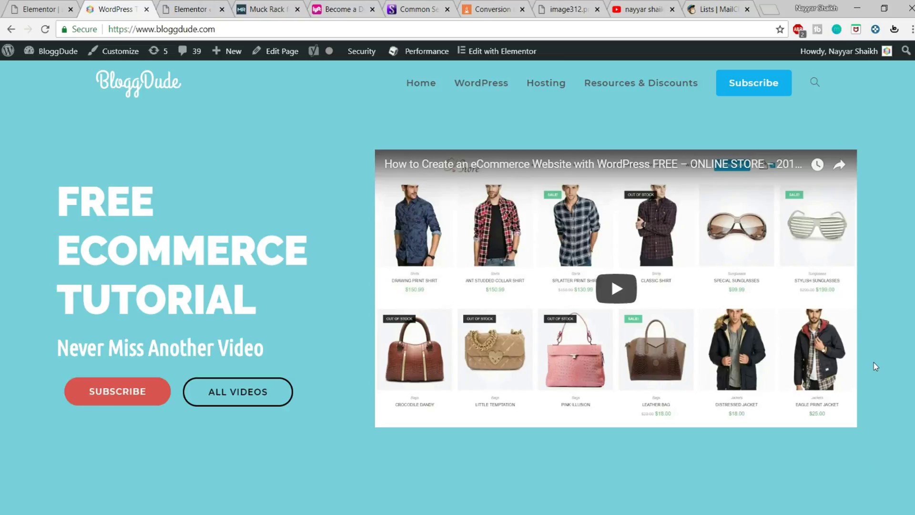
{"action": "left_click", "coordinate": [46, 6]}
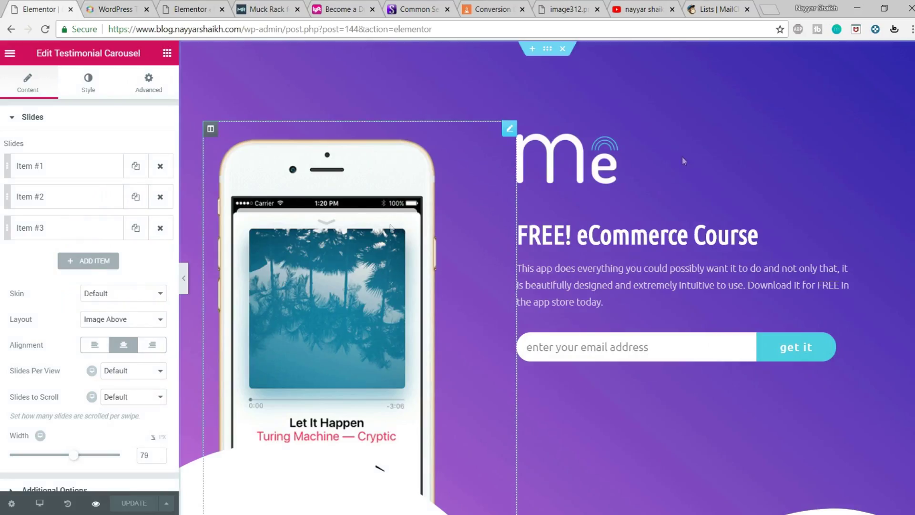